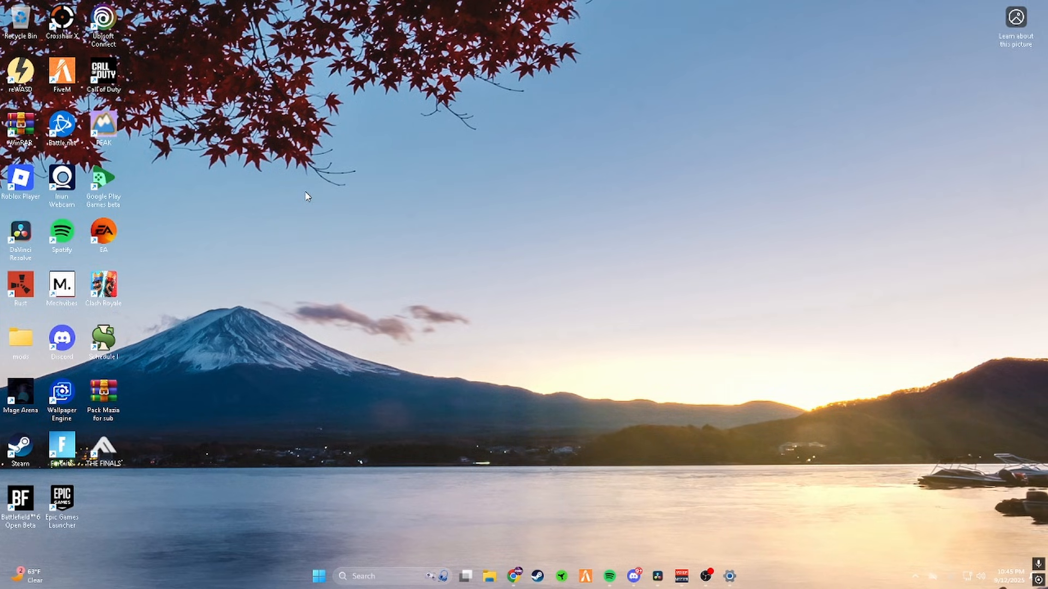
Switch to DaVinci Resolve and set the project's timeline frame rate to 60 frames per second
{"action": "mouse_move", "coordinate": [708, 581]}
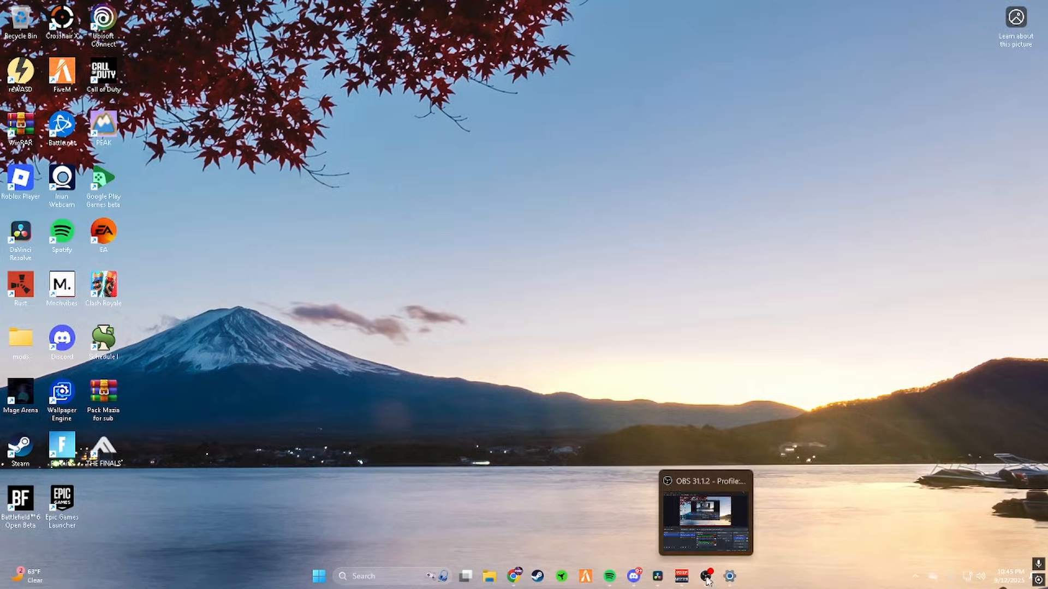
{"action": "left_click", "coordinate": [662, 542]}
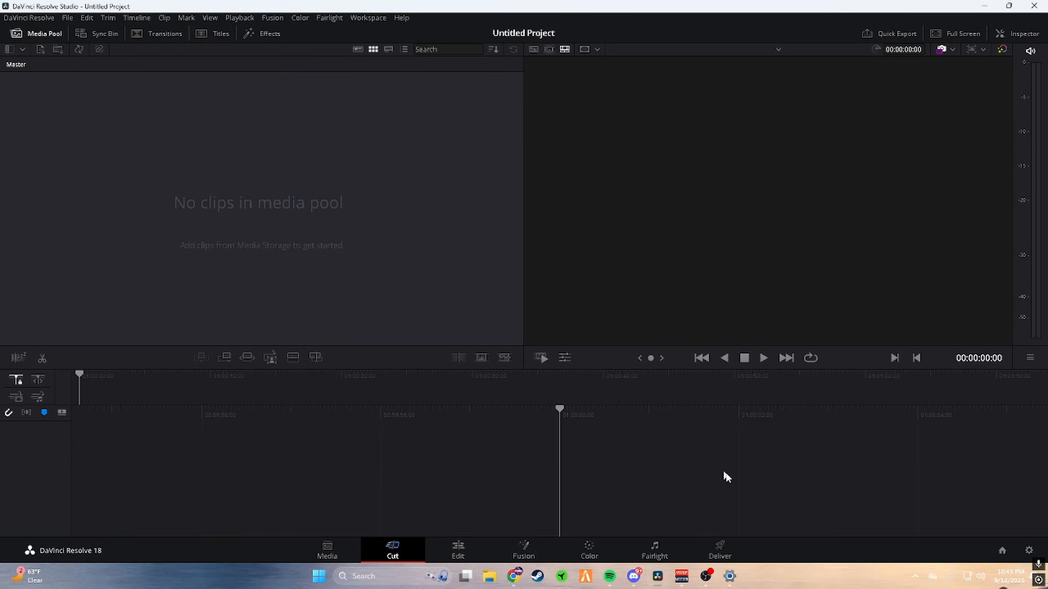
{"action": "left_click", "coordinate": [1029, 551]}
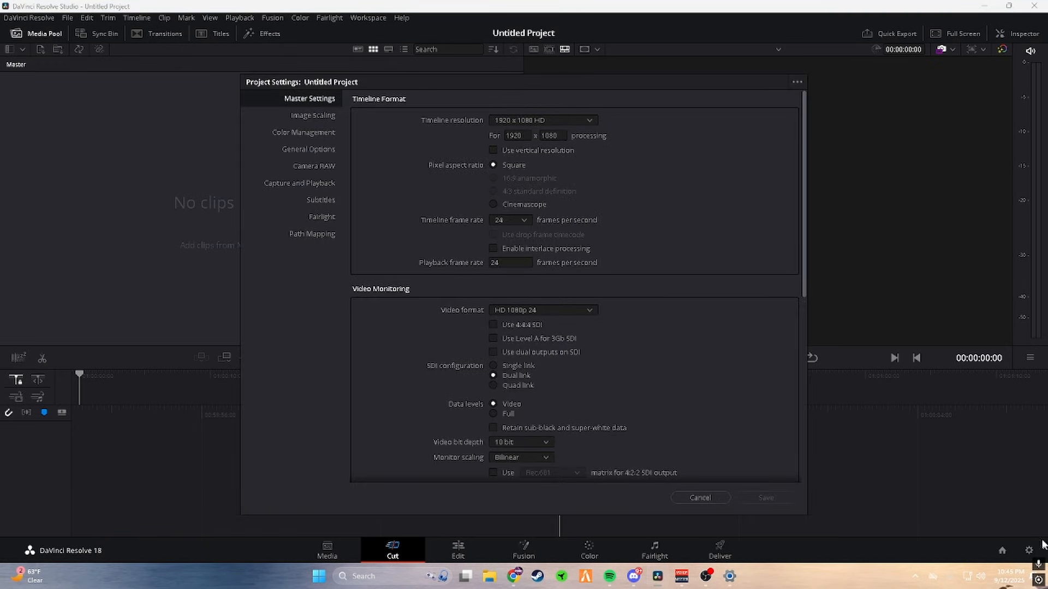
{"action": "left_click", "coordinate": [522, 220]}
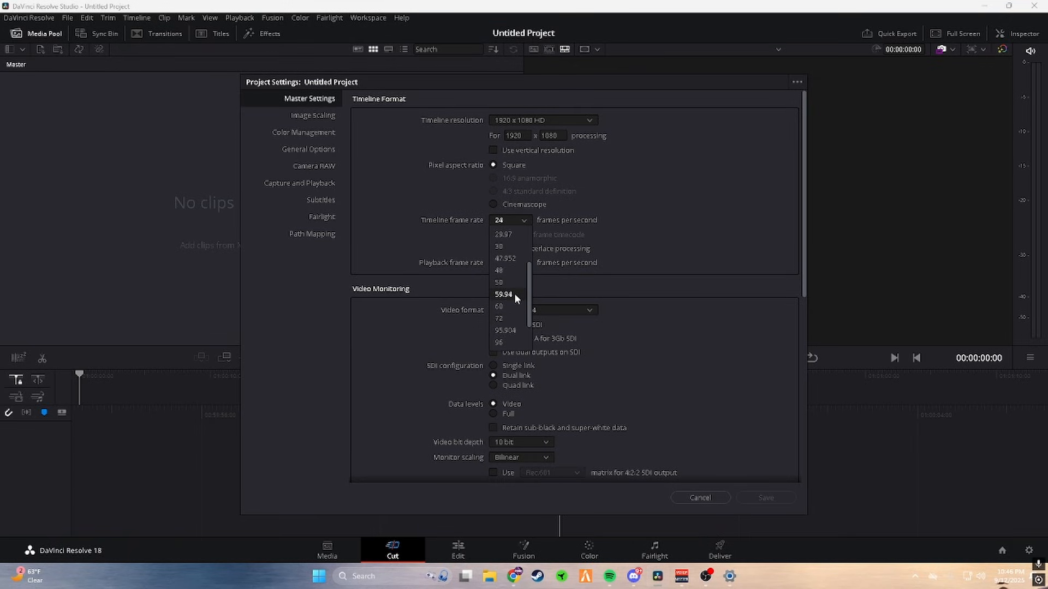
{"action": "left_click", "coordinate": [499, 306]}
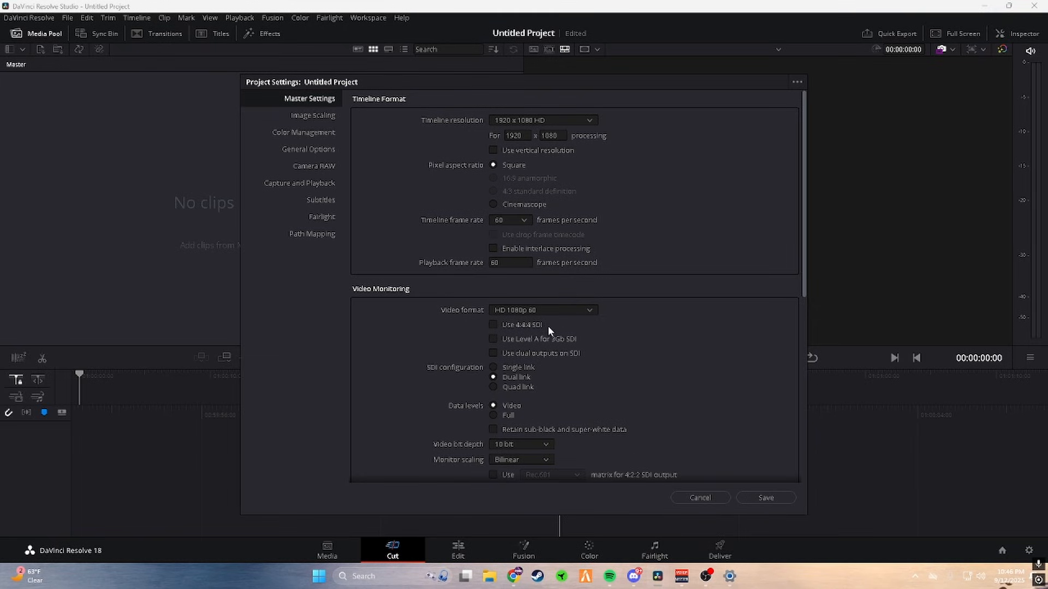
{"action": "left_click", "coordinate": [525, 221]}
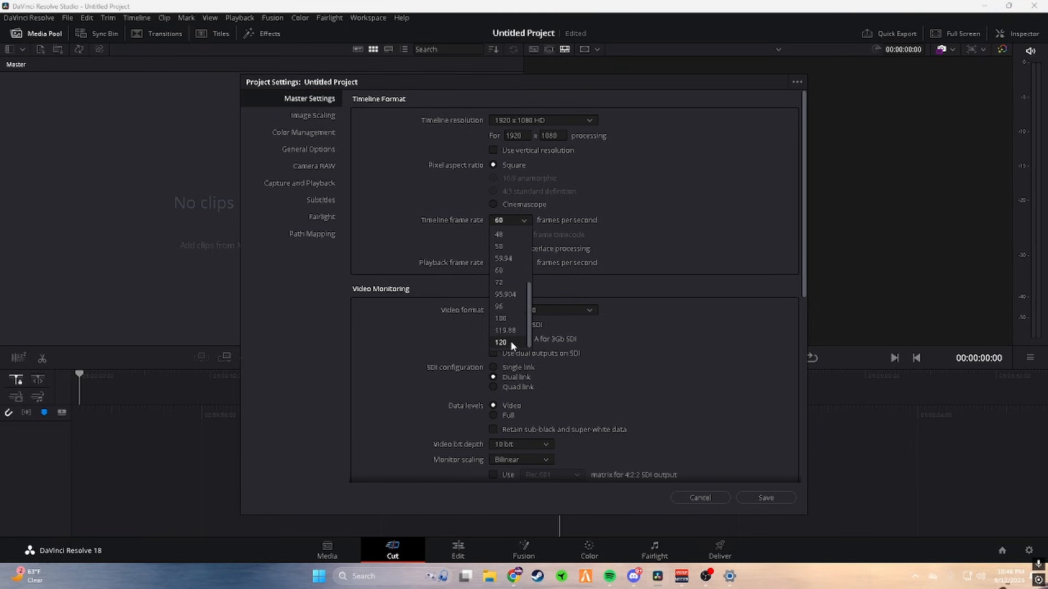
{"action": "left_click", "coordinate": [647, 299]}
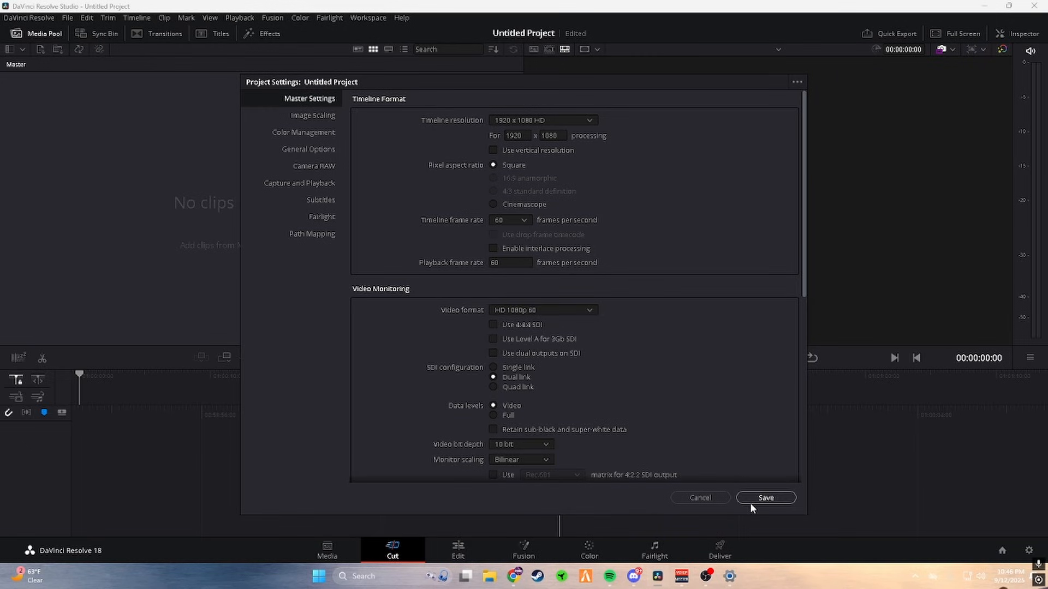
{"action": "left_click", "coordinate": [764, 498]}
Import the Cisco - sixbill song and RENDER_1.mp4 from the Downloads folder into the media pool
{"action": "key", "text": "super+e"}
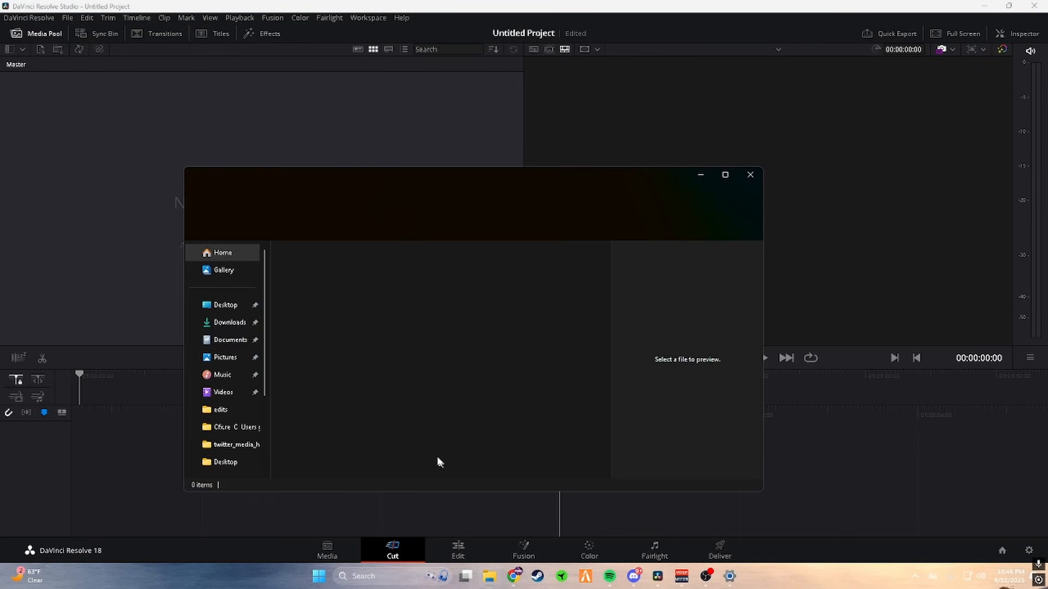
{"action": "left_click", "coordinate": [229, 323]}
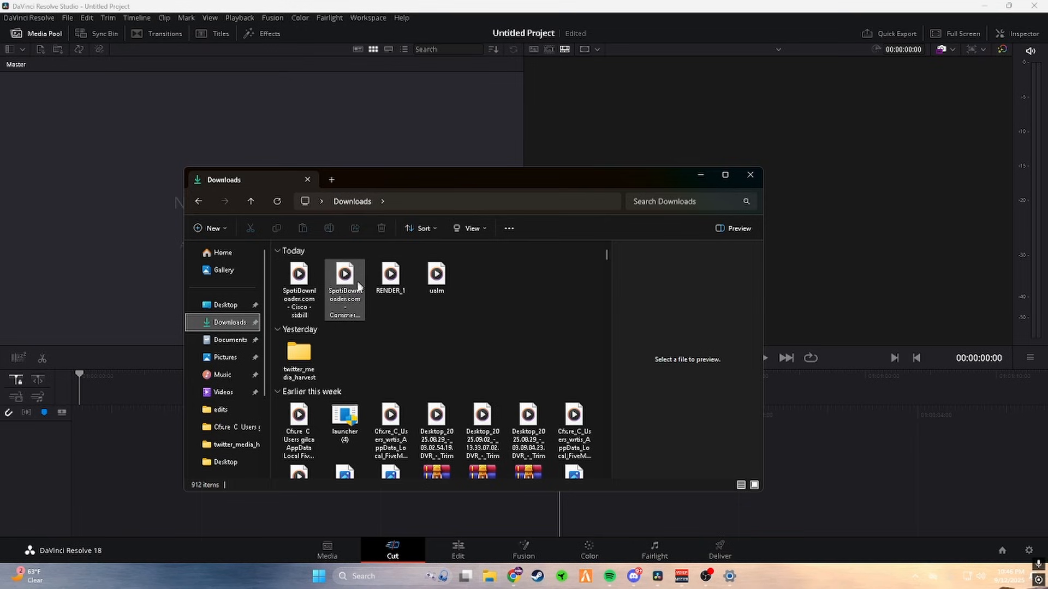
{"action": "left_click_drag", "start_coordinate": [305, 281], "coordinate": [106, 229]}
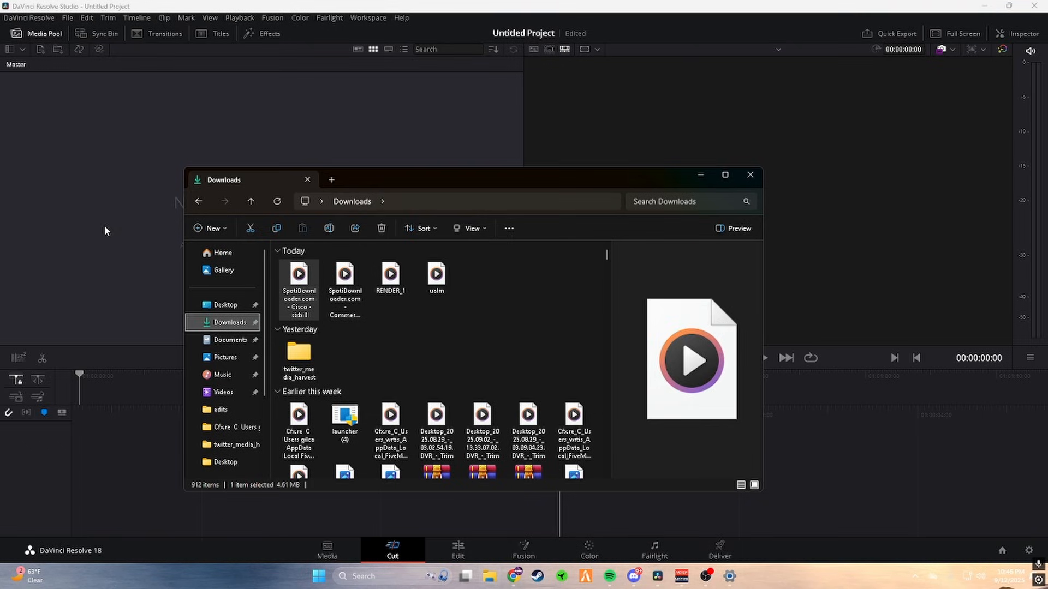
{"action": "left_click", "coordinate": [405, 342]}
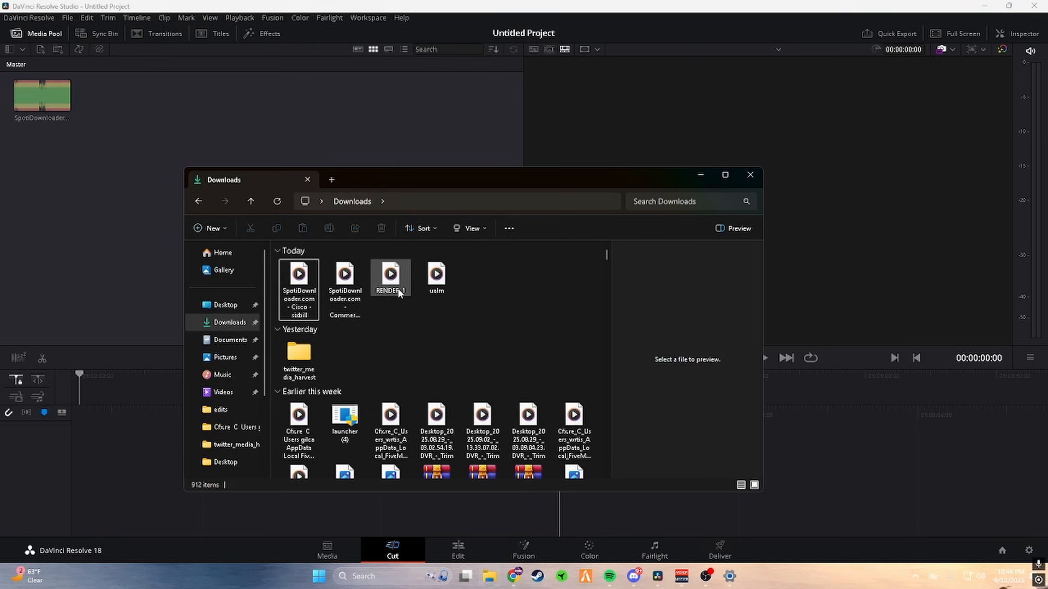
{"action": "left_click_drag", "start_coordinate": [396, 288], "coordinate": [129, 171]}
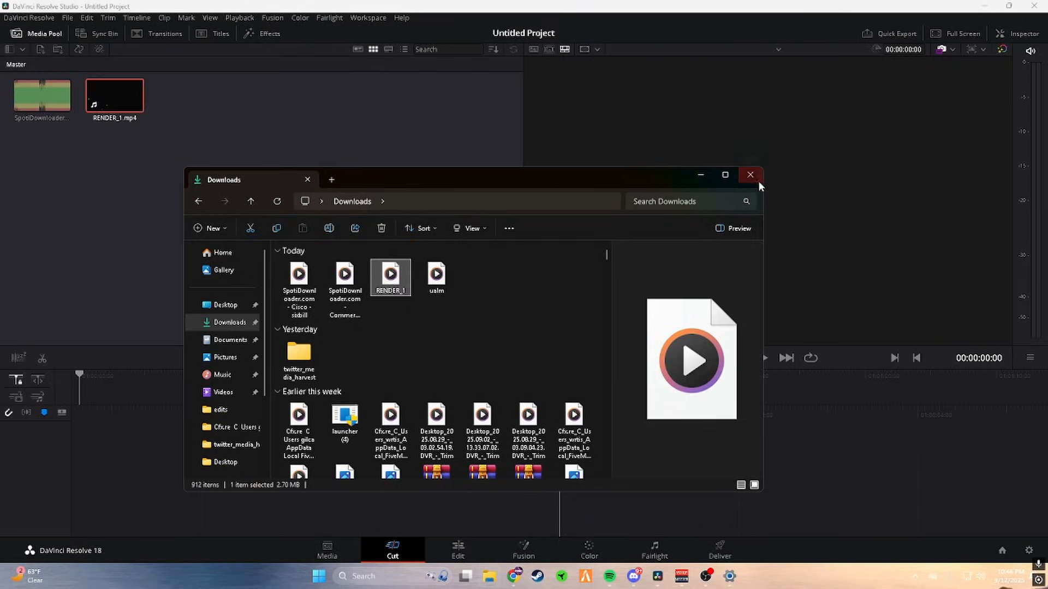
{"action": "left_click", "coordinate": [750, 175]}
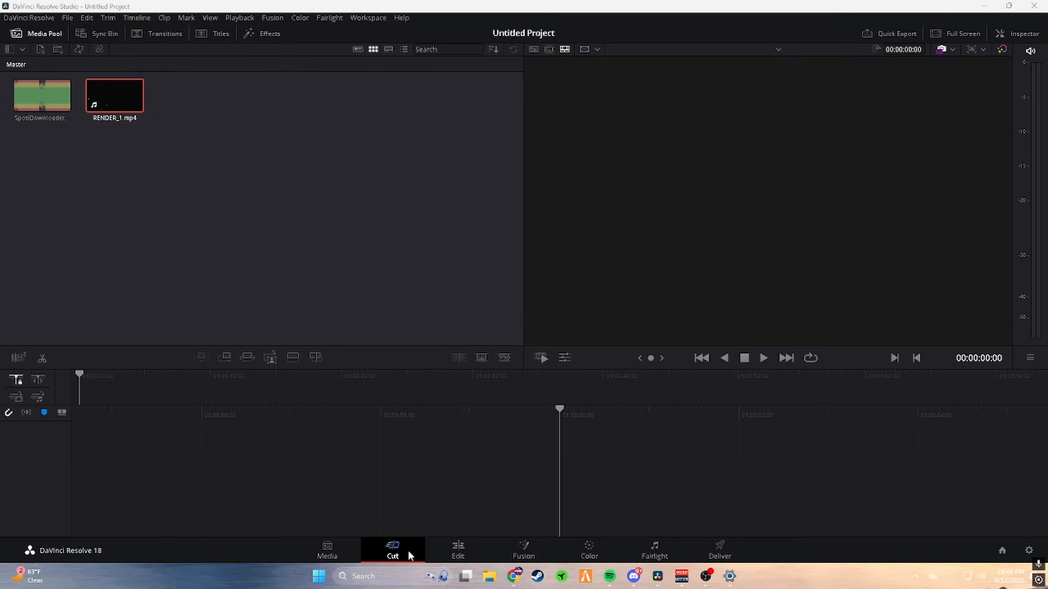
Place the Cisco - sixbill song at the start of a new timeline on the Edit page
{"action": "left_click_drag", "start_coordinate": [42, 96], "coordinate": [552, 500]}
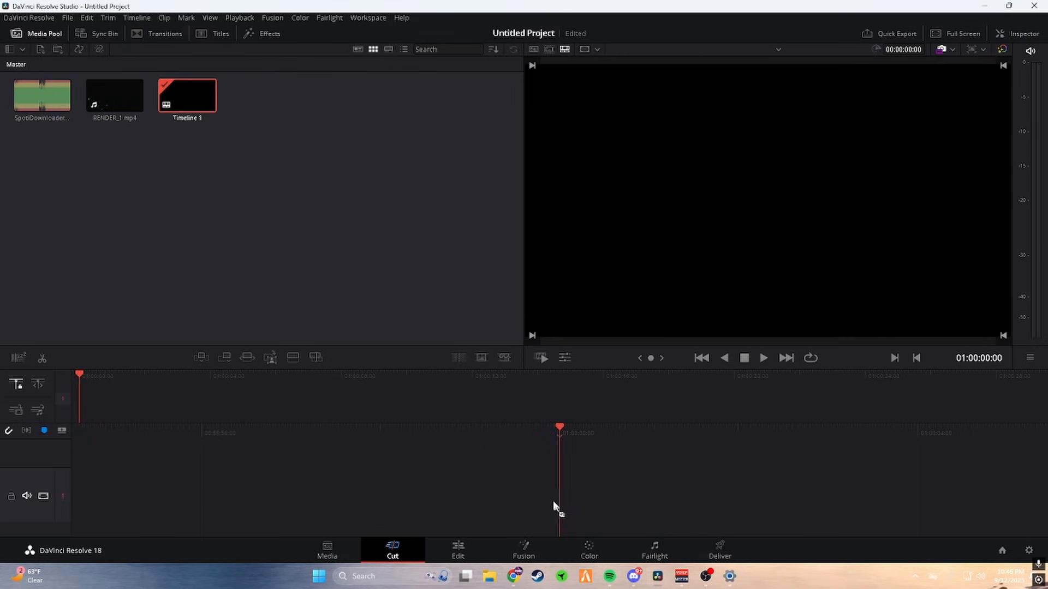
{"action": "key", "text": "ctrl+z"}
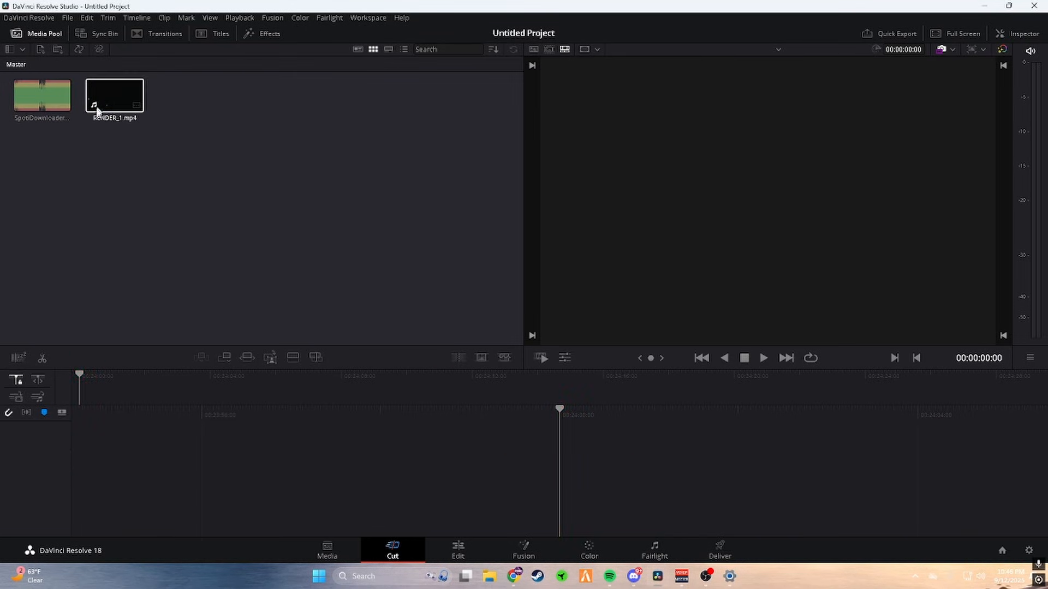
{"action": "left_click", "coordinate": [476, 554]}
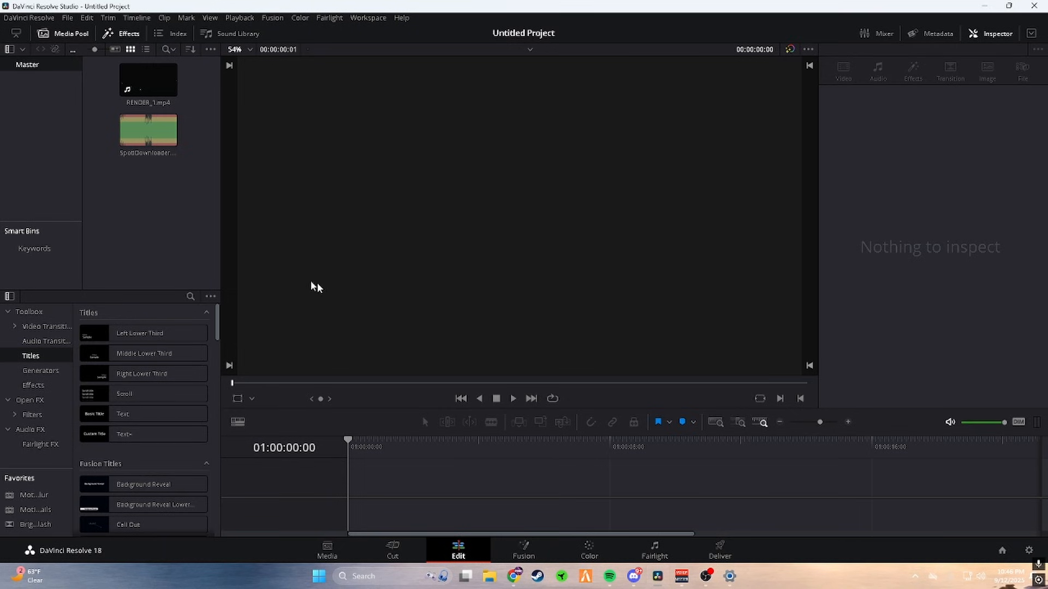
{"action": "left_click_drag", "start_coordinate": [149, 130], "coordinate": [362, 501]}
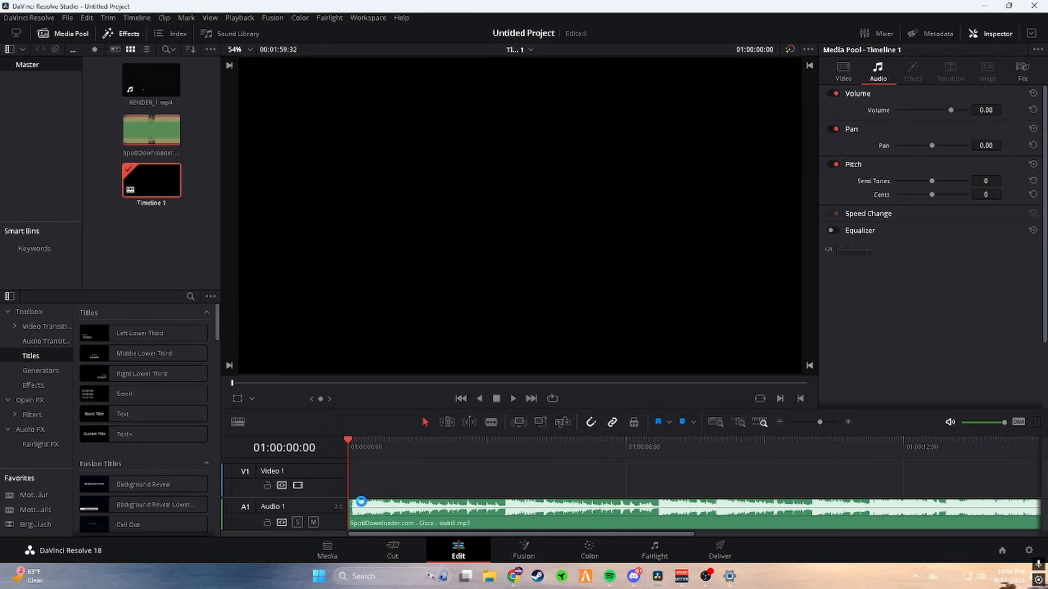
Preview the song's opening, return to the timeline start and lower the audio clip's volume to -5.00
{"action": "left_click", "coordinate": [513, 399]}
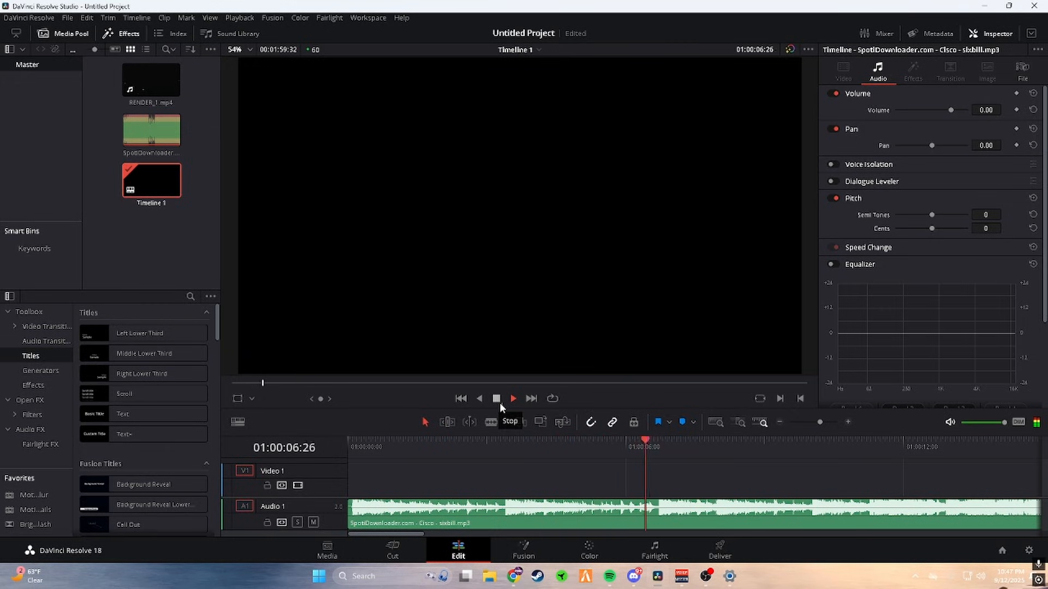
{"action": "left_click", "coordinate": [500, 402]}
{"action": "key", "text": "Home"}
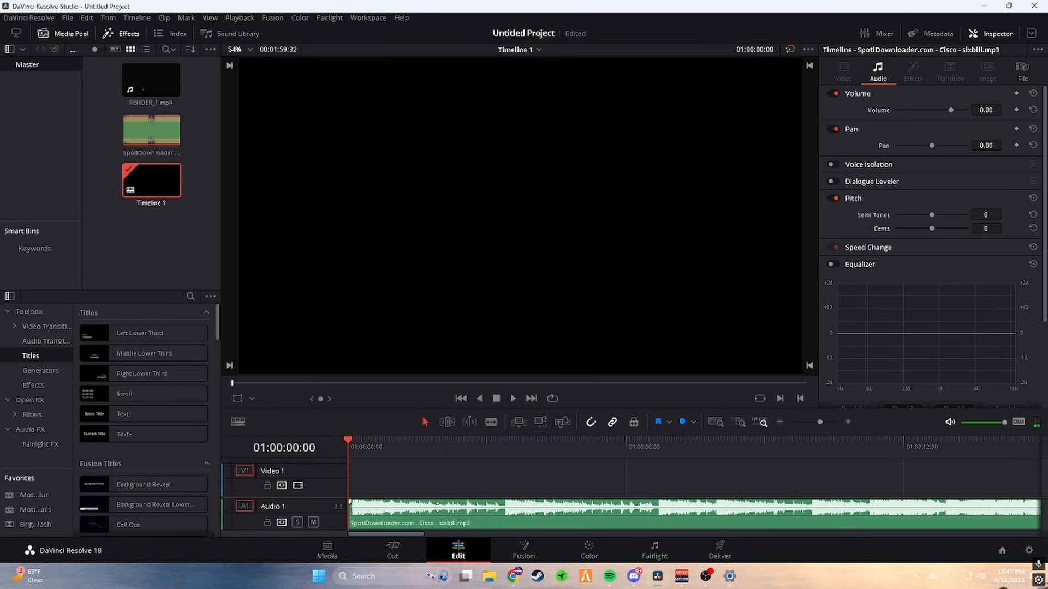
{"action": "left_click_drag", "start_coordinate": [437, 503], "coordinate": [439, 506]}
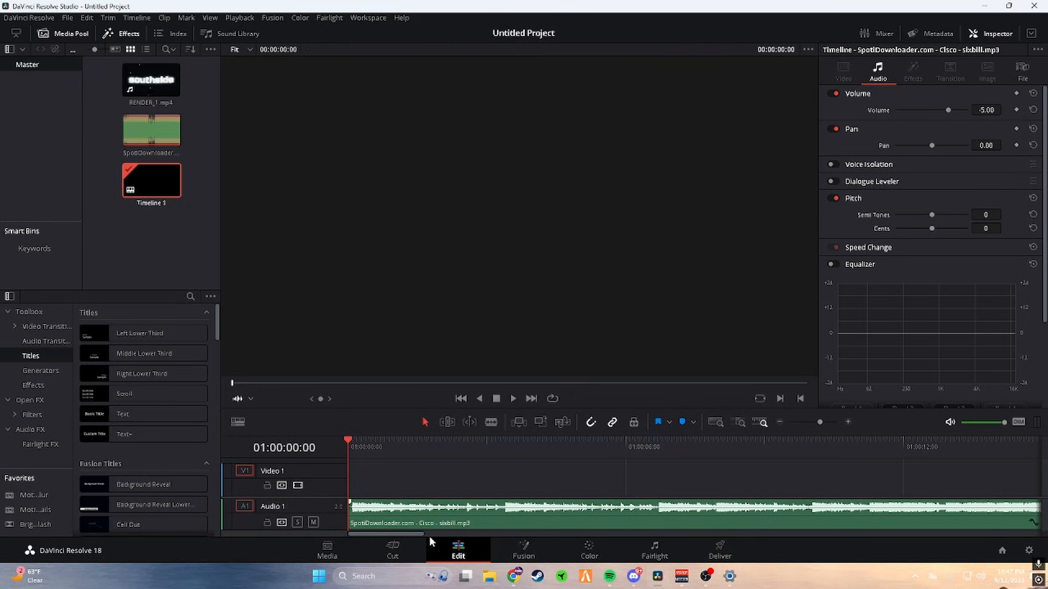
Split the song with the blade at 01:00:13:21 and at about 01:00:12:53 to isolate a short middle segment
{"action": "mouse_move", "coordinate": [429, 535]}
{"action": "left_mouse_down"}
{"action": "mouse_move", "coordinate": [600, 534]}
{"action": "mouse_move", "coordinate": [436, 535]}
{"action": "left_mouse_up"}
{"action": "left_click_drag", "start_coordinate": [484, 456], "coordinate": [800, 460]}
{"action": "left_click_drag", "start_coordinate": [431, 533], "coordinate": [465, 527]}
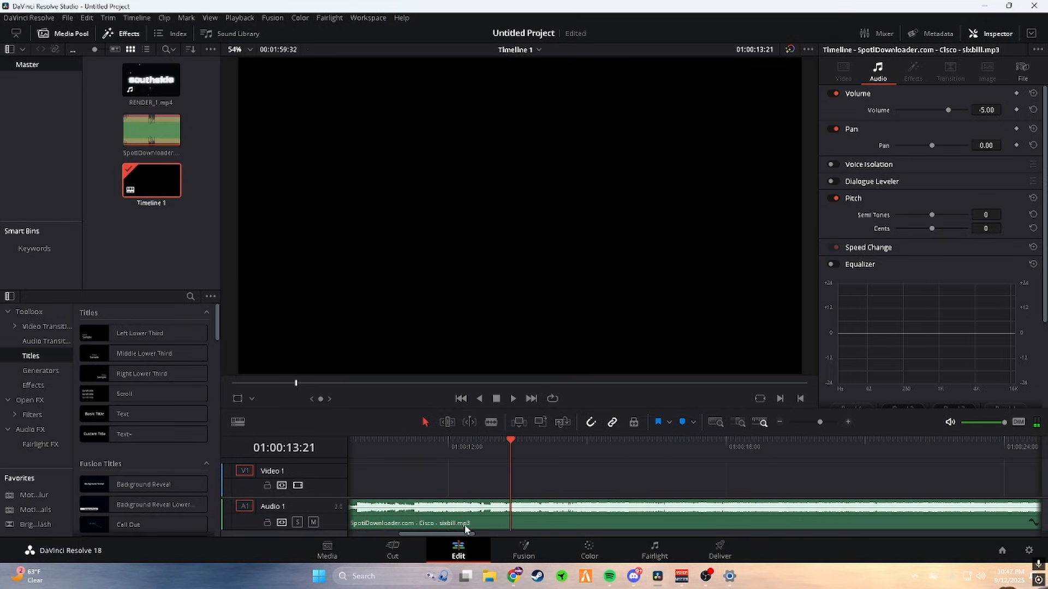
{"action": "left_click", "coordinate": [509, 501]}
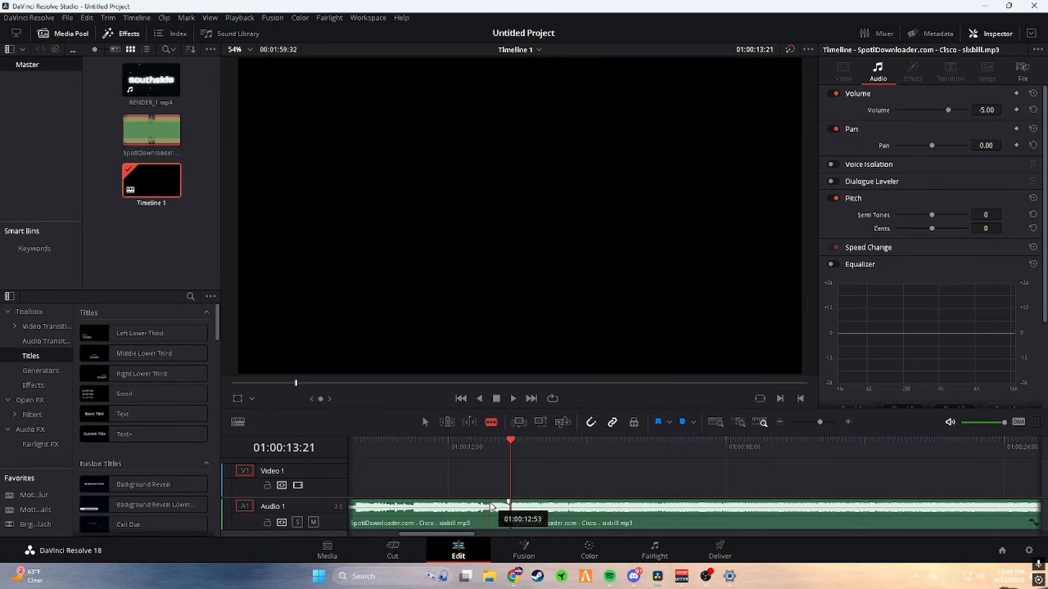
{"action": "left_click", "coordinate": [490, 506]}
{"action": "left_click", "coordinate": [426, 423]}
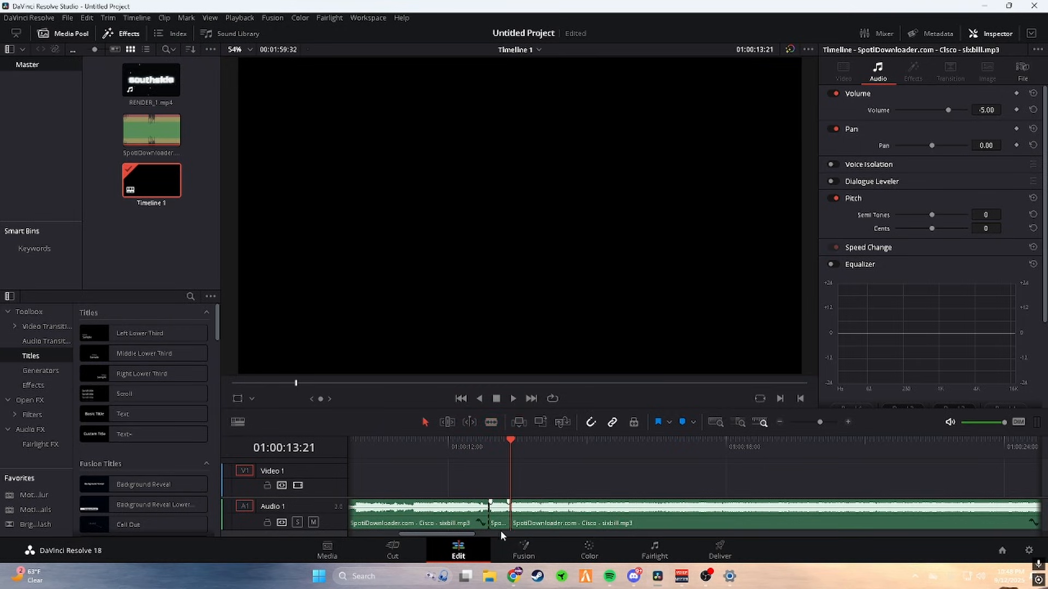
Overlap the short middle segment with both neighbours on Audio 2, and fade it and the first segment's end
{"action": "mouse_move", "coordinate": [501, 525]}
{"action": "left_mouse_down"}
{"action": "mouse_move", "coordinate": [500, 536]}
{"action": "mouse_move", "coordinate": [470, 523]}
{"action": "mouse_move", "coordinate": [528, 523]}
{"action": "mouse_move", "coordinate": [494, 525]}
{"action": "mouse_move", "coordinate": [513, 522]}
{"action": "left_mouse_up"}
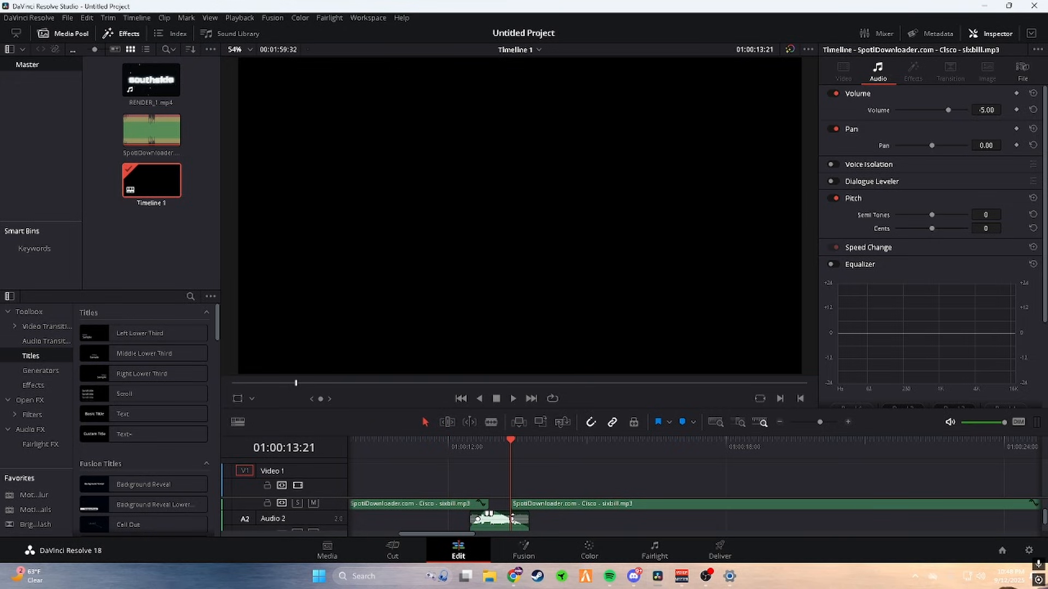
{"action": "left_click_drag", "start_coordinate": [513, 520], "coordinate": [502, 537]}
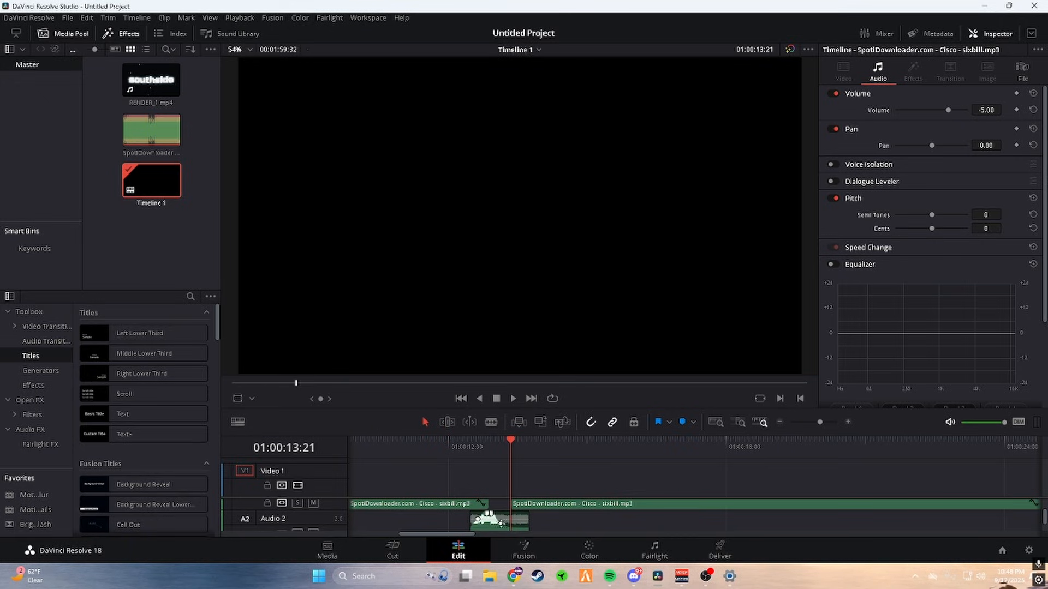
{"action": "scroll", "coordinate": [977, 508], "scroll_direction": "up", "scroll_amount": 2}
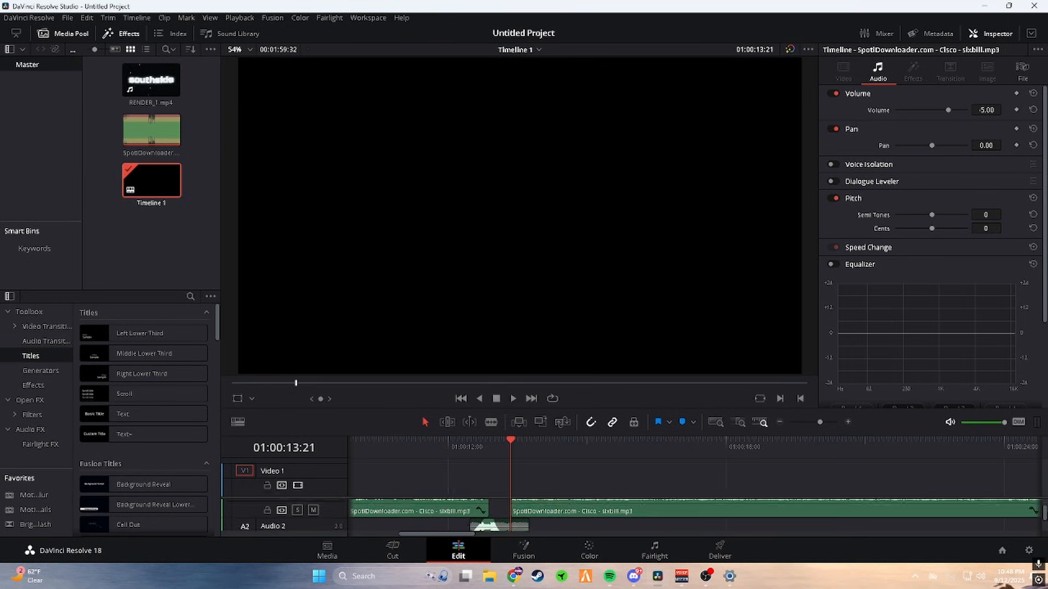
{"action": "left_click_drag", "start_coordinate": [487, 507], "coordinate": [478, 506]}
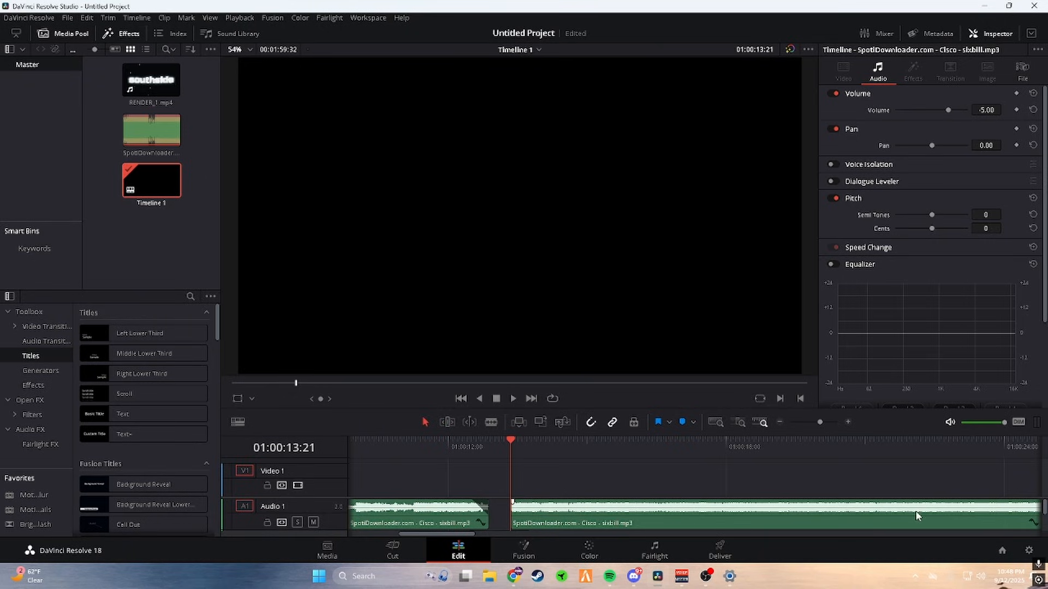
{"action": "scroll", "coordinate": [1045, 513], "scroll_direction": "down", "scroll_amount": 2}
{"action": "scroll", "coordinate": [1044, 513], "scroll_direction": "up", "scroll_amount": 2}
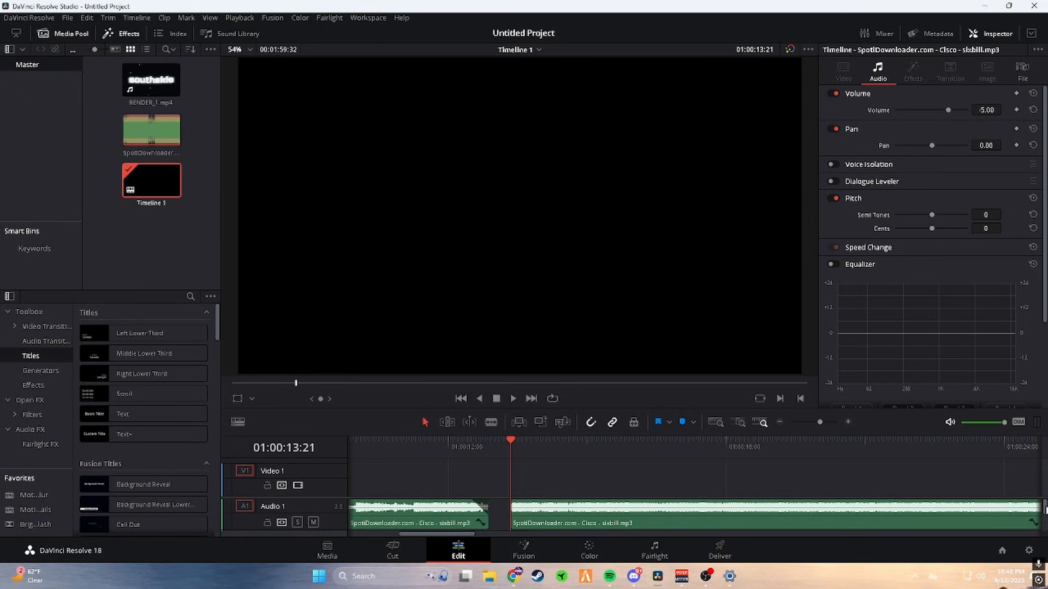
Play the audio across the cut from about 01:00:11:58 to check the faded transition
{"action": "left_click_drag", "start_coordinate": [529, 453], "coordinate": [384, 447]}
{"action": "left_click", "coordinate": [513, 400]}
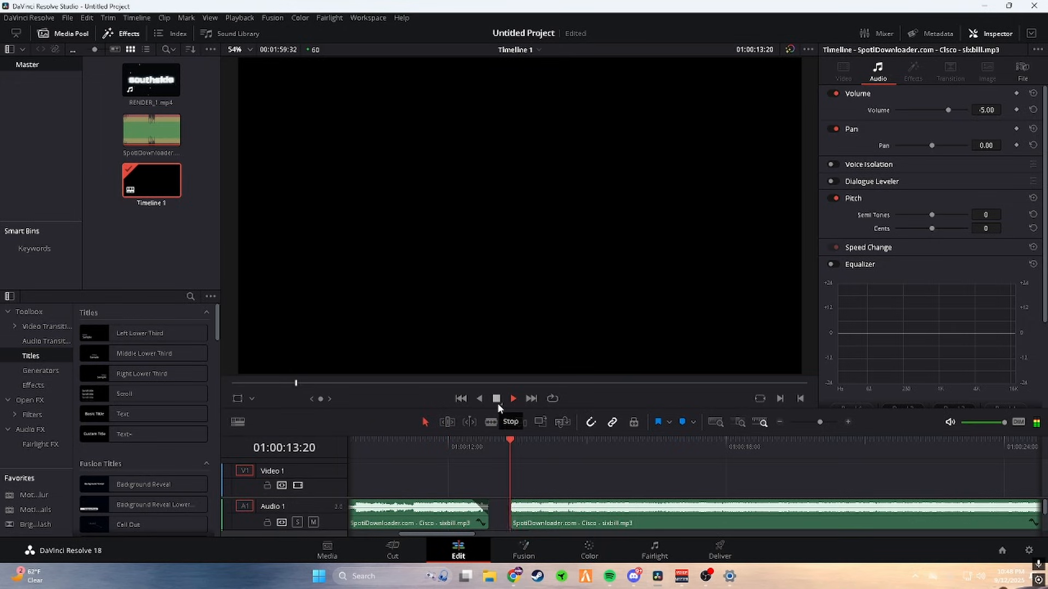
{"action": "left_click", "coordinate": [511, 445]}
{"action": "left_click", "coordinate": [447, 443]}
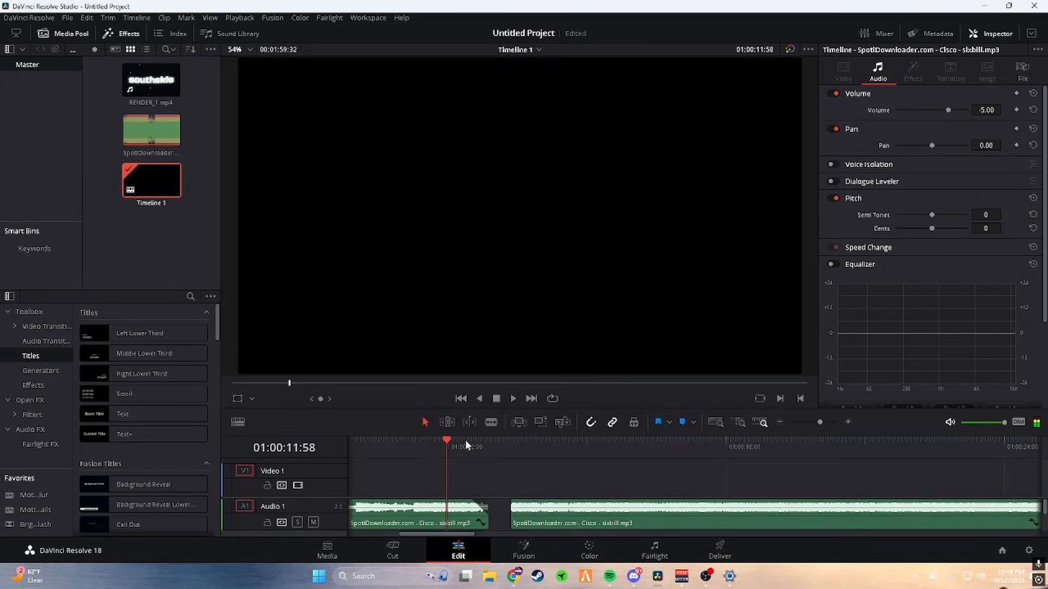
{"action": "left_click", "coordinate": [507, 398]}
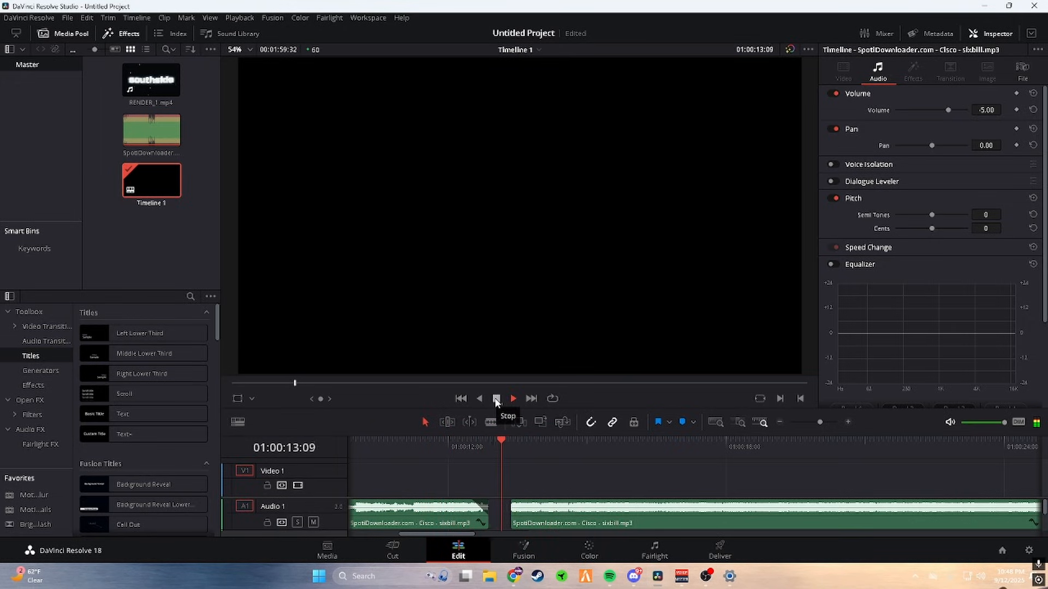
{"action": "left_click", "coordinate": [496, 399]}
Remove about the first 3.4 seconds of the song and shift all remaining audio segments to the timeline start
{"action": "scroll", "coordinate": [355, 513], "scroll_direction": "down", "scroll_amount": 2}
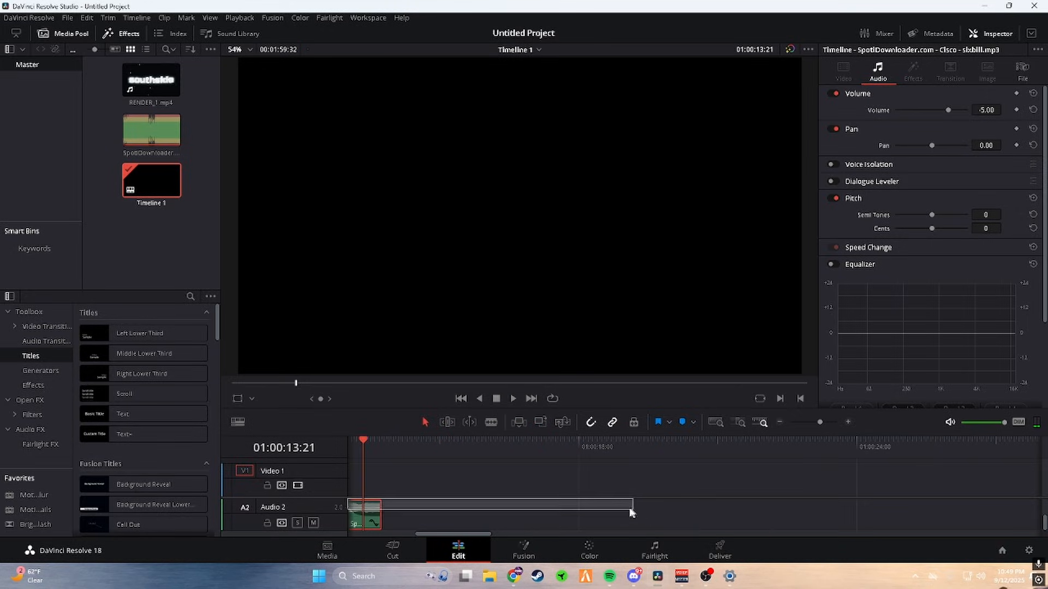
{"action": "left_click", "coordinate": [355, 504]}
{"action": "left_click_drag", "start_coordinate": [370, 522], "coordinate": [355, 519]}
{"action": "scroll", "coordinate": [1043, 525], "scroll_direction": "up", "scroll_amount": 2}
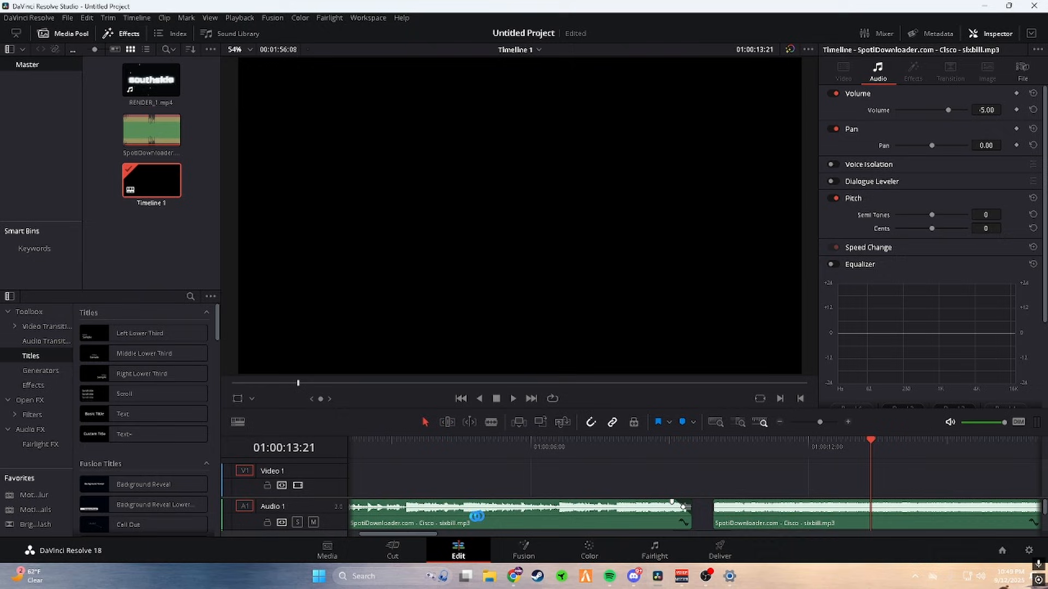
Play the shortened song from the timeline start through the transition to check how it sounds
{"action": "left_click_drag", "start_coordinate": [389, 538], "coordinate": [352, 534]}
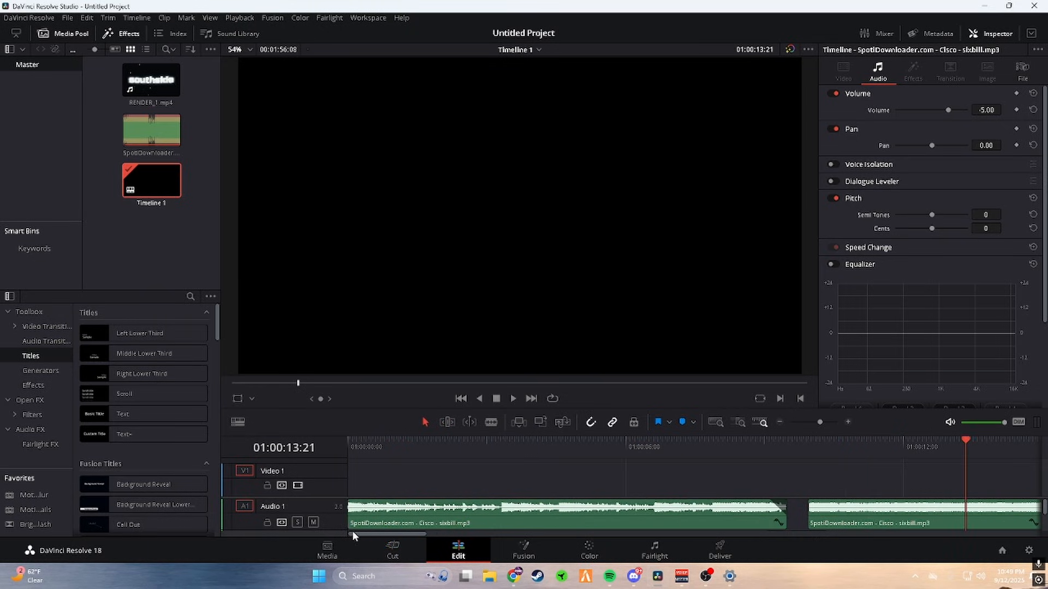
{"action": "left_click", "coordinate": [363, 440]}
{"action": "key", "text": "Home"}
{"action": "left_click", "coordinate": [513, 399]}
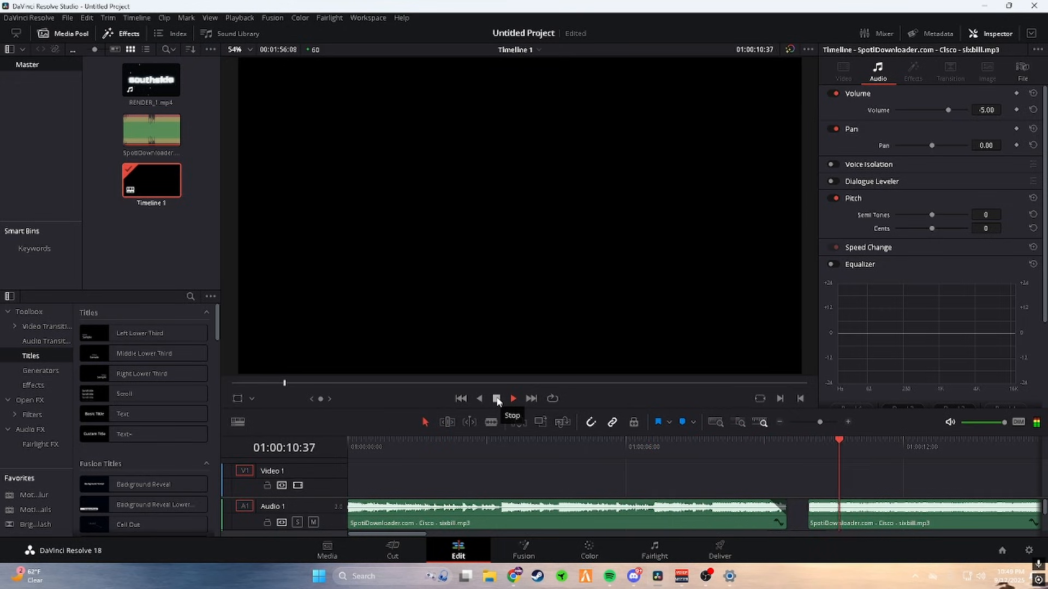
Play the song across the cut after the first segment from about 01:00:09:00 to check the transition
{"action": "left_click", "coordinate": [496, 399]}
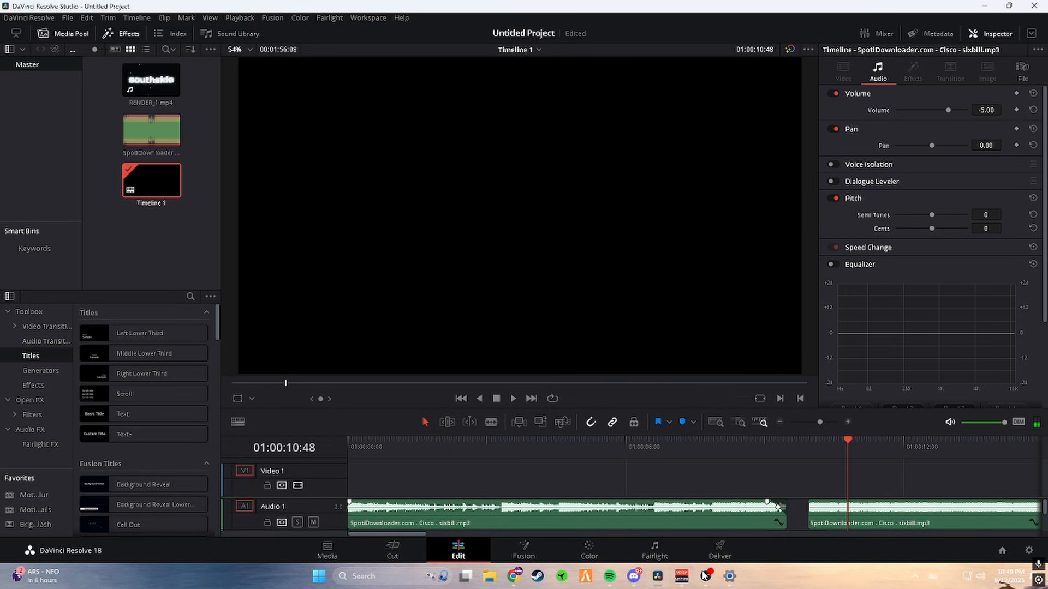
{"action": "mouse_move", "coordinate": [705, 575]}
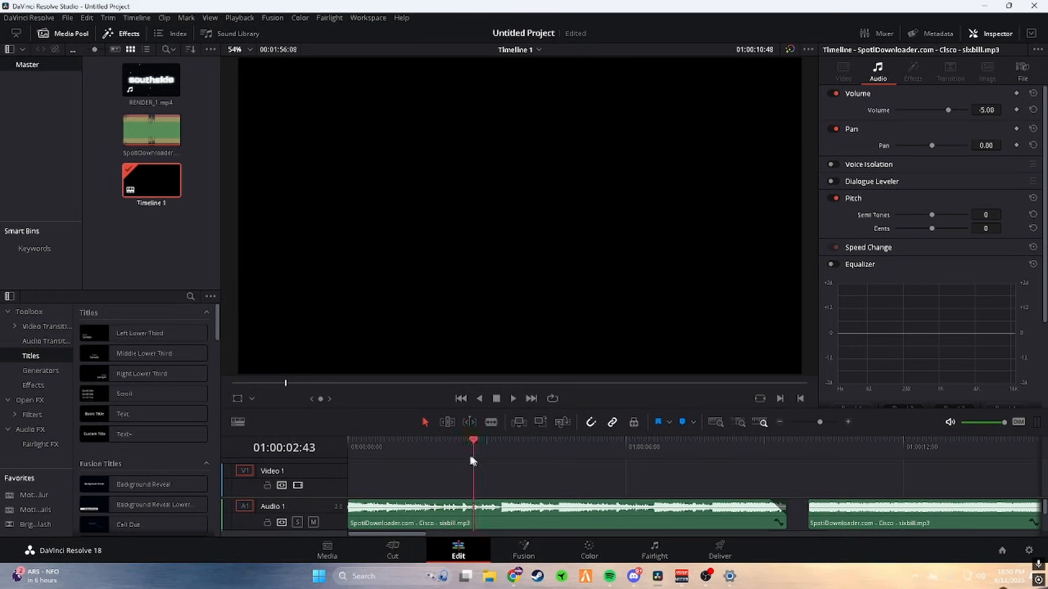
{"action": "left_click_drag", "start_coordinate": [473, 456], "coordinate": [363, 497]}
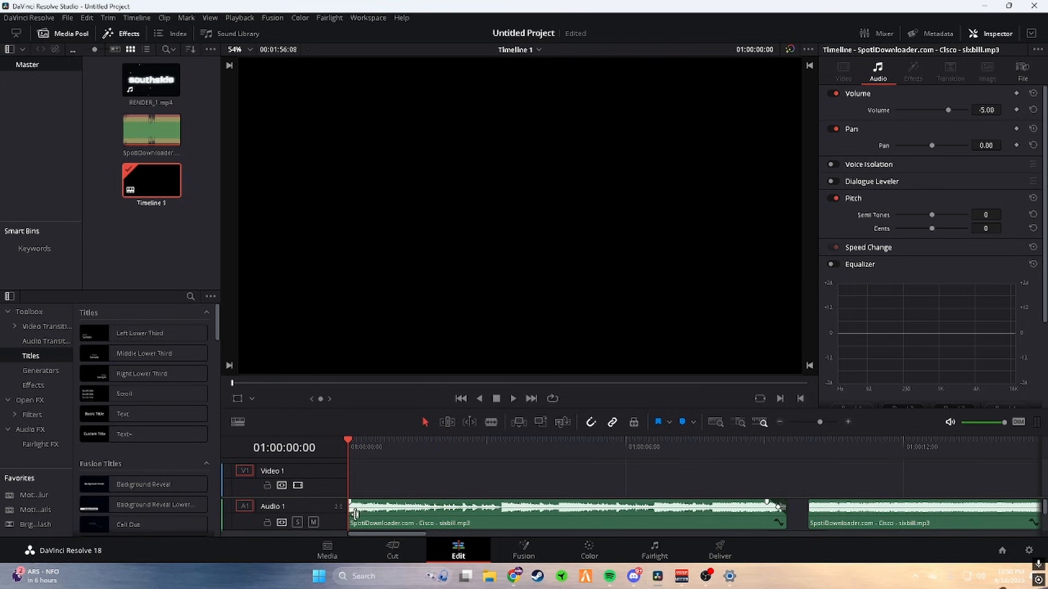
{"action": "left_click_drag", "start_coordinate": [423, 534], "coordinate": [376, 531]}
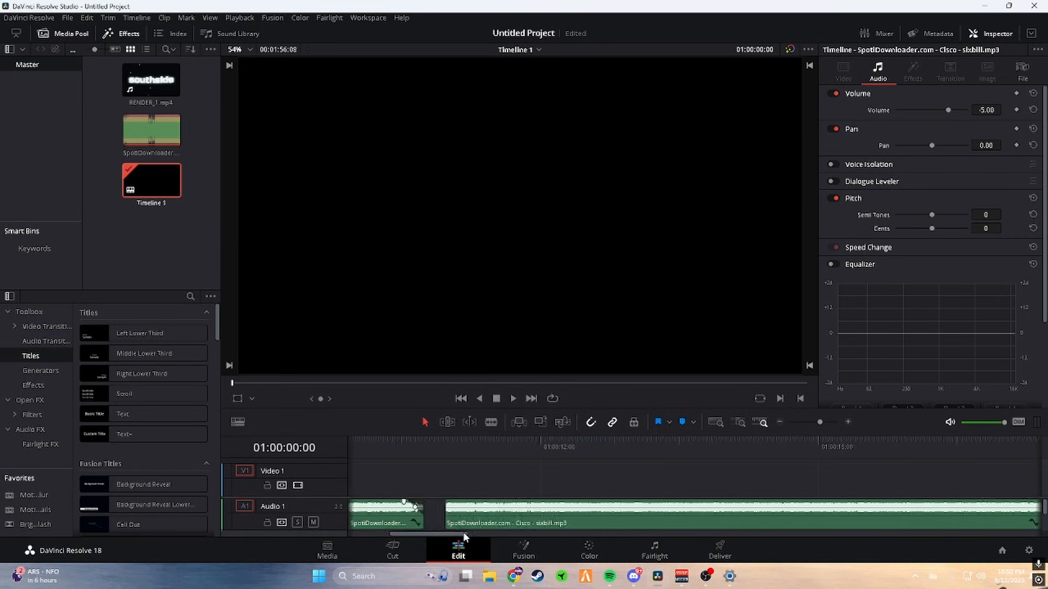
{"action": "left_click_drag", "start_coordinate": [422, 536], "coordinate": [456, 536]}
{"action": "left_click_drag", "start_coordinate": [1045, 508], "coordinate": [1045, 509]}
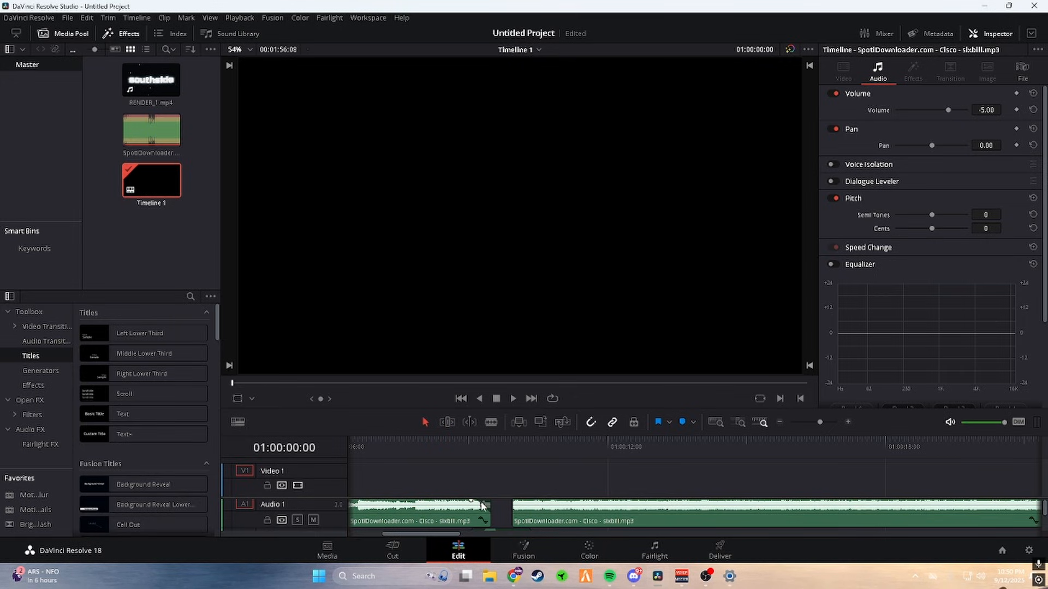
{"action": "left_click", "coordinate": [470, 440]}
{"action": "left_click", "coordinate": [513, 398]}
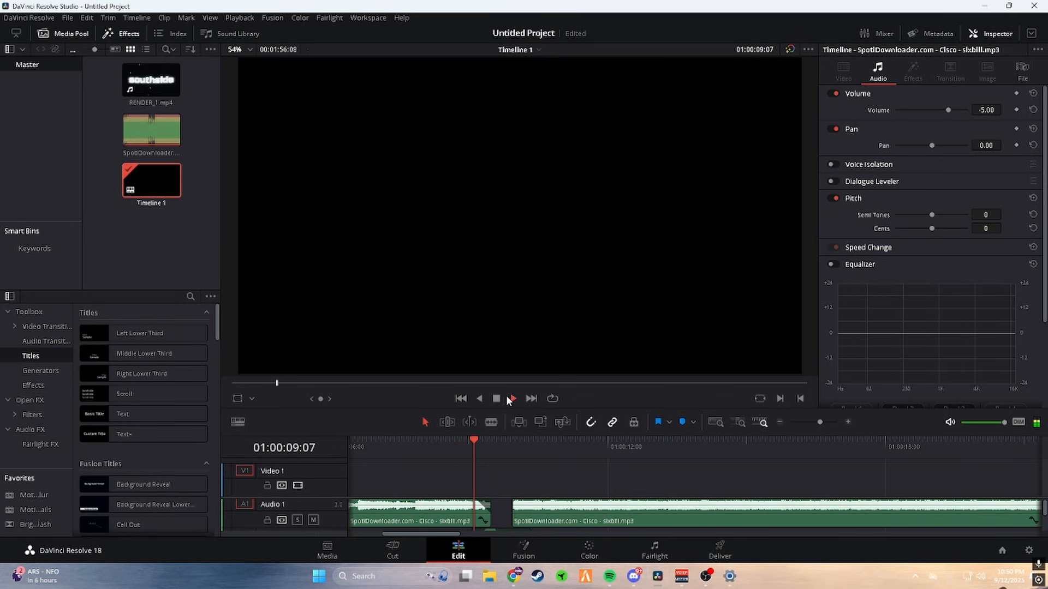
{"action": "left_click", "coordinate": [496, 399]}
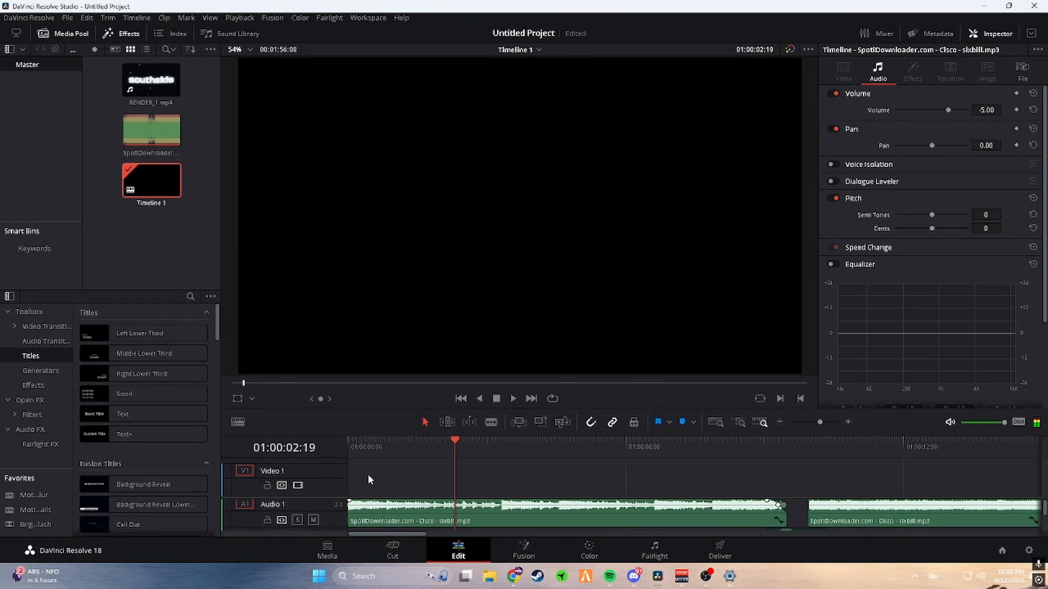
Add a 120-frame Cross Fade 0 dB at the start of the first song segment and play the fade-in
{"action": "right_click", "coordinate": [354, 509]}
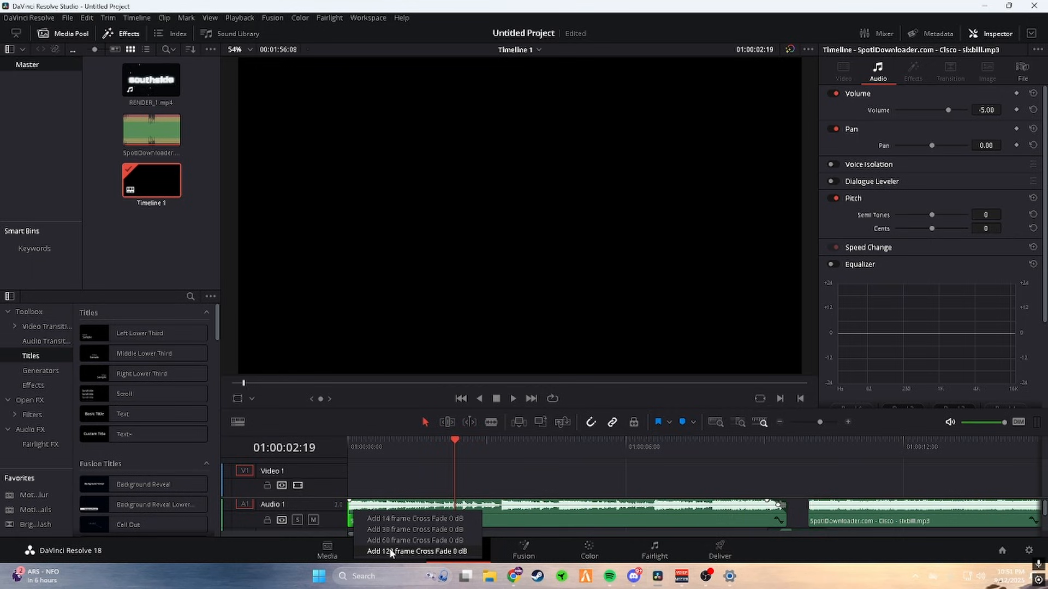
{"action": "left_click", "coordinate": [391, 552]}
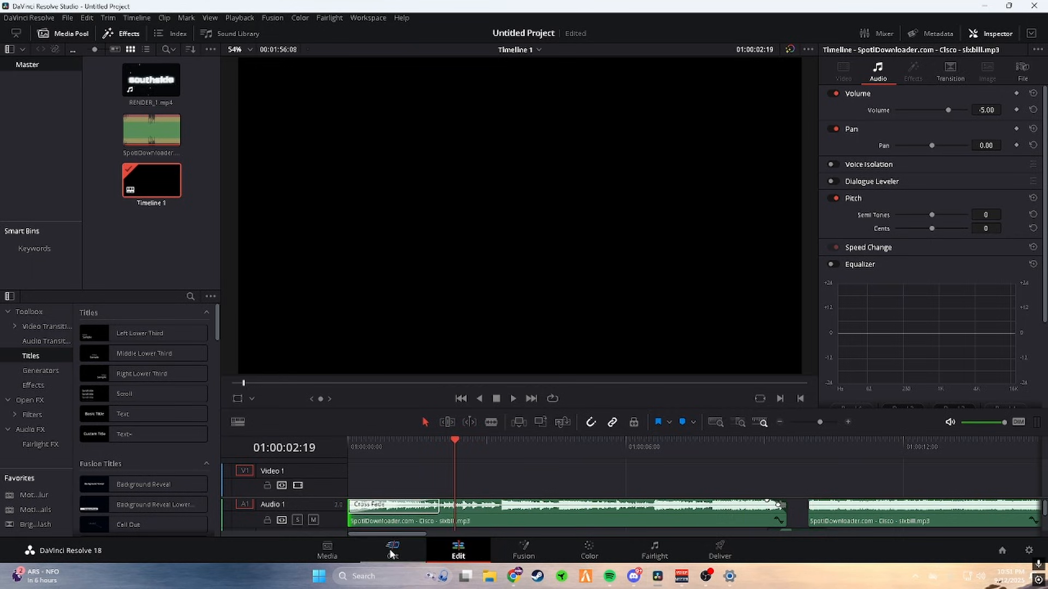
{"action": "key", "text": "Home"}
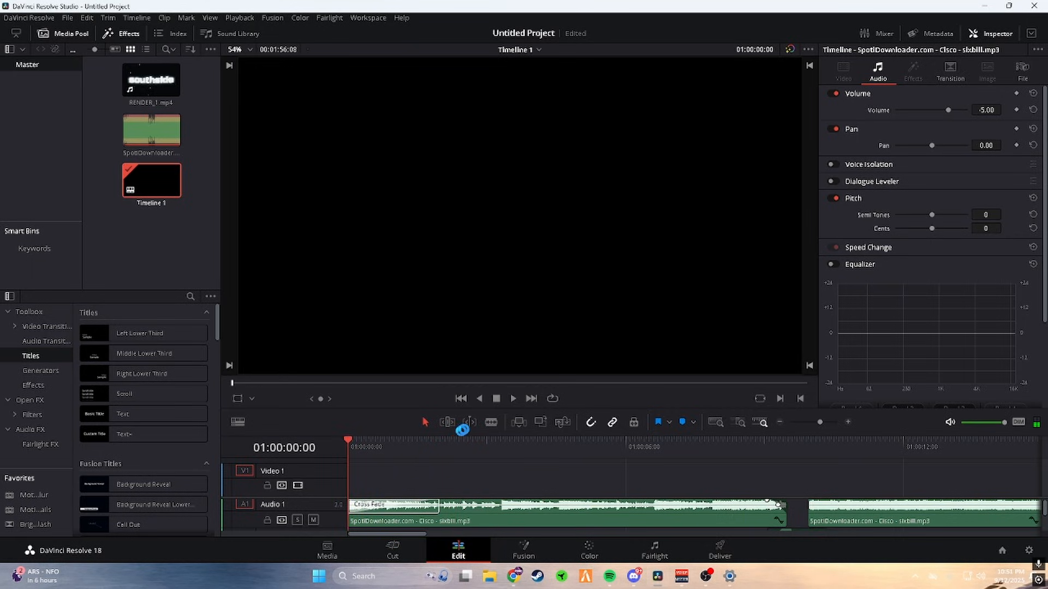
{"action": "left_click", "coordinate": [512, 399]}
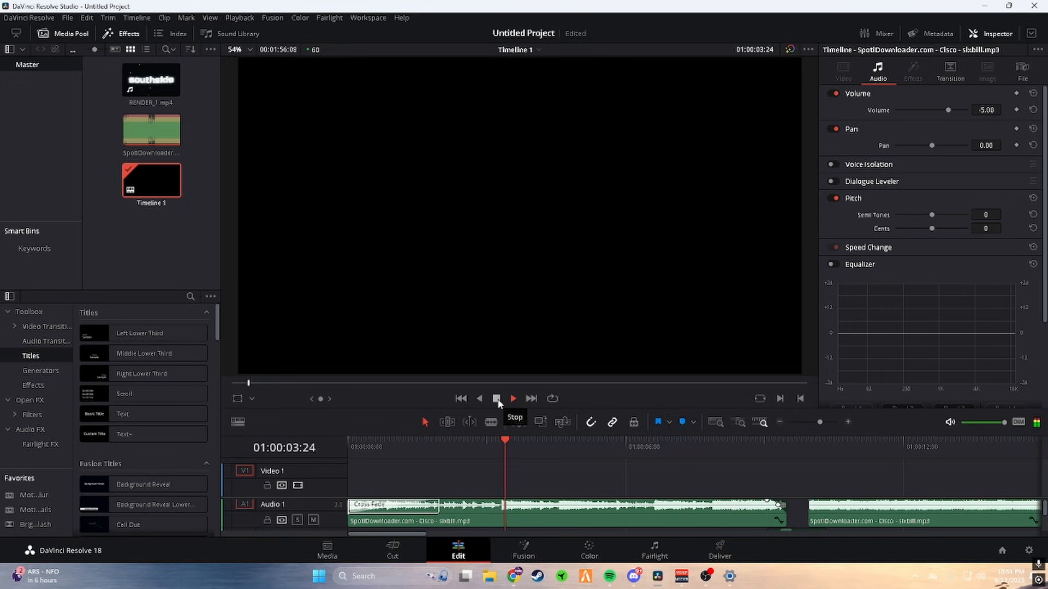
{"action": "left_click", "coordinate": [497, 399]}
{"action": "key", "text": "Home"}
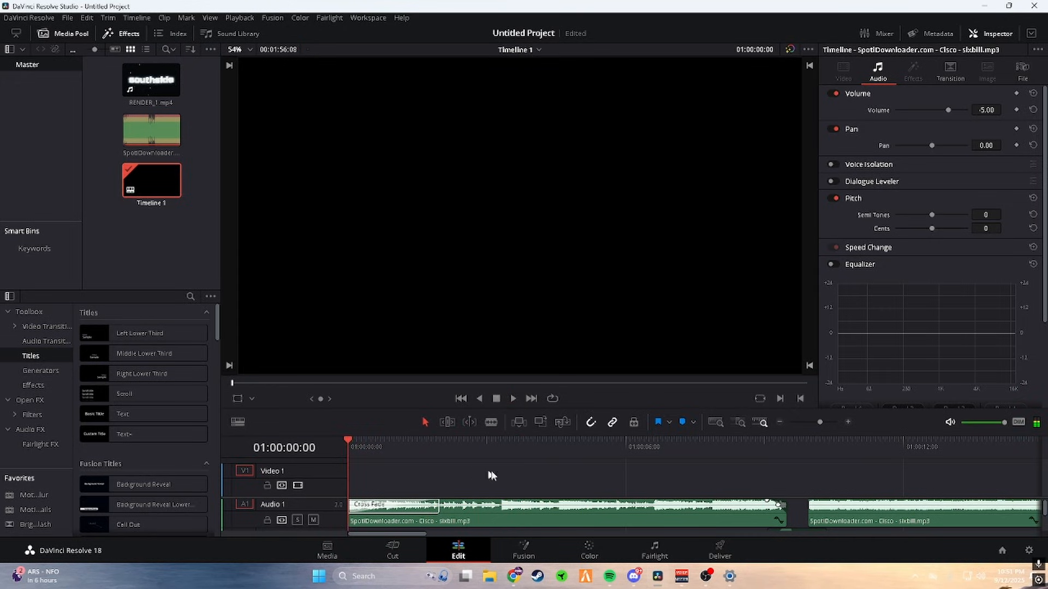
{"action": "scroll", "coordinate": [1044, 510], "scroll_direction": "up", "scroll_amount": 1}
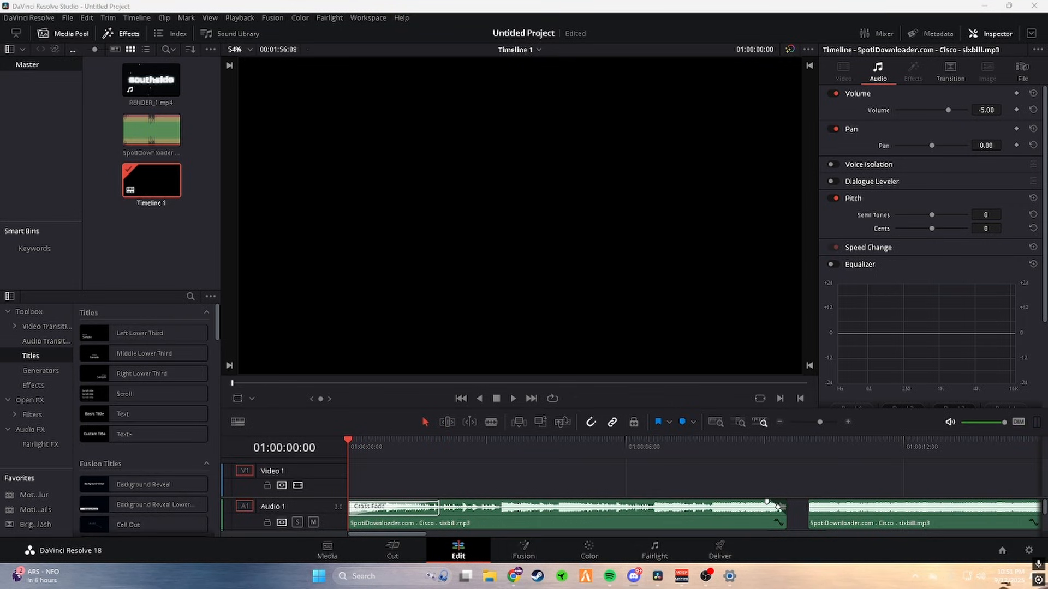
{"action": "left_click", "coordinate": [410, 443]}
{"action": "key", "text": "Home"}
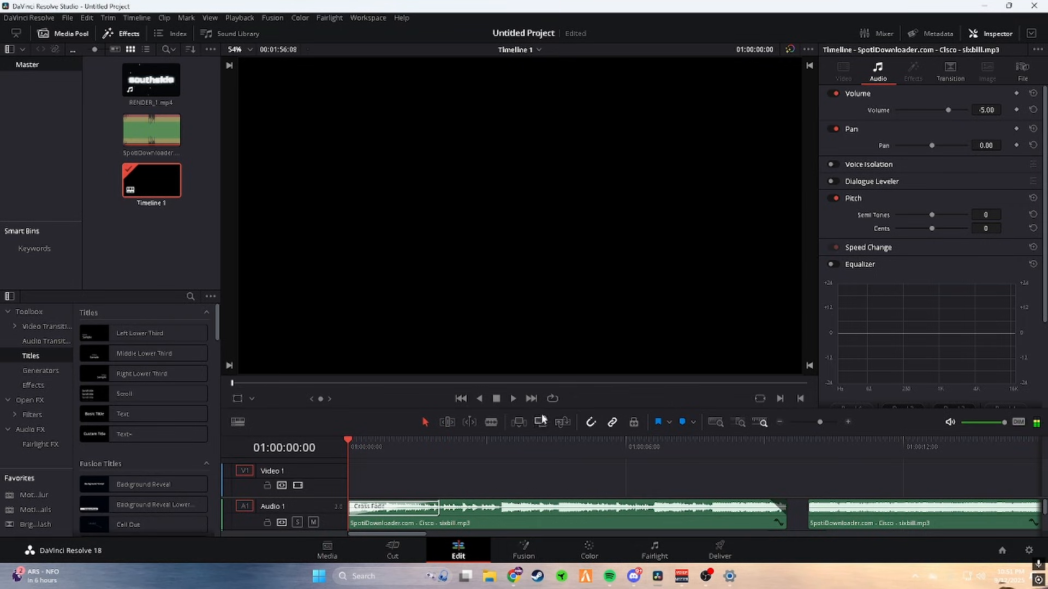
Place RENDER_1.mp4 above the song at about 2.5 seconds, then unlink and delete its audio
{"action": "left_click_drag", "start_coordinate": [151, 82], "coordinate": [462, 463]}
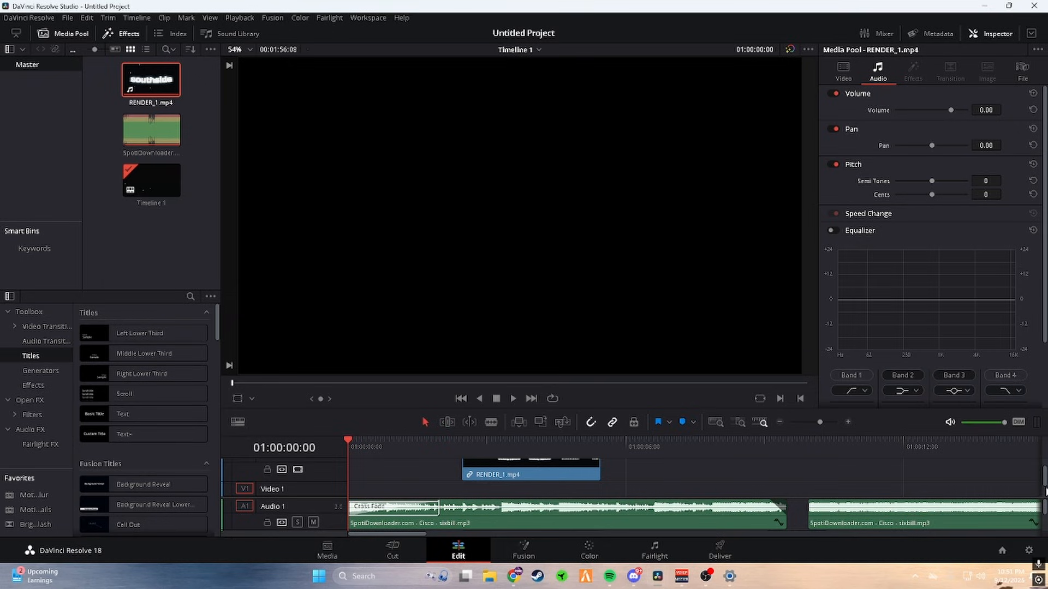
{"action": "scroll", "coordinate": [360, 483], "scroll_direction": "up", "scroll_amount": 1}
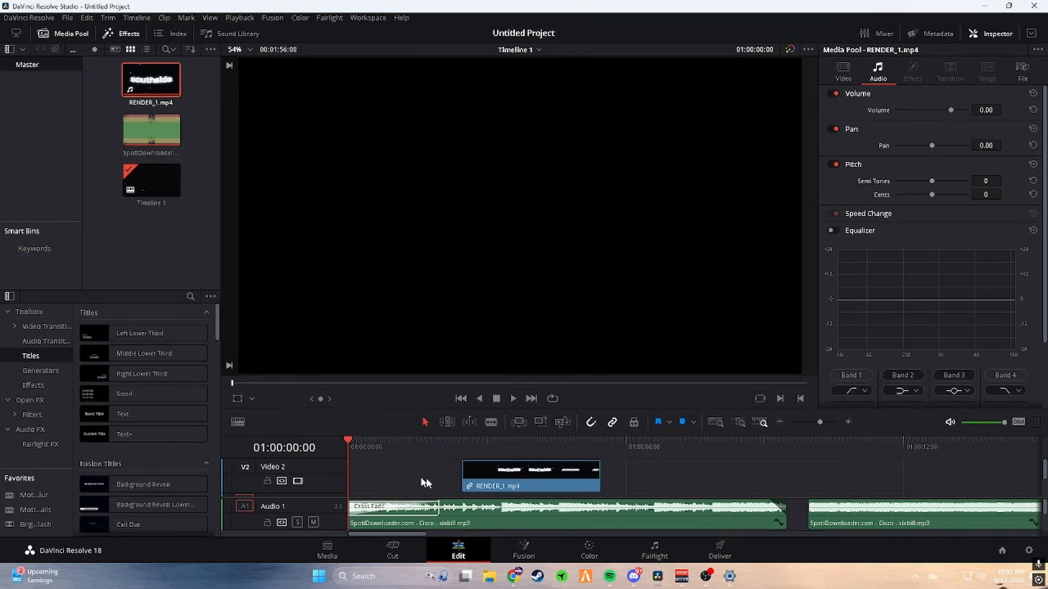
{"action": "right_click", "coordinate": [505, 477]}
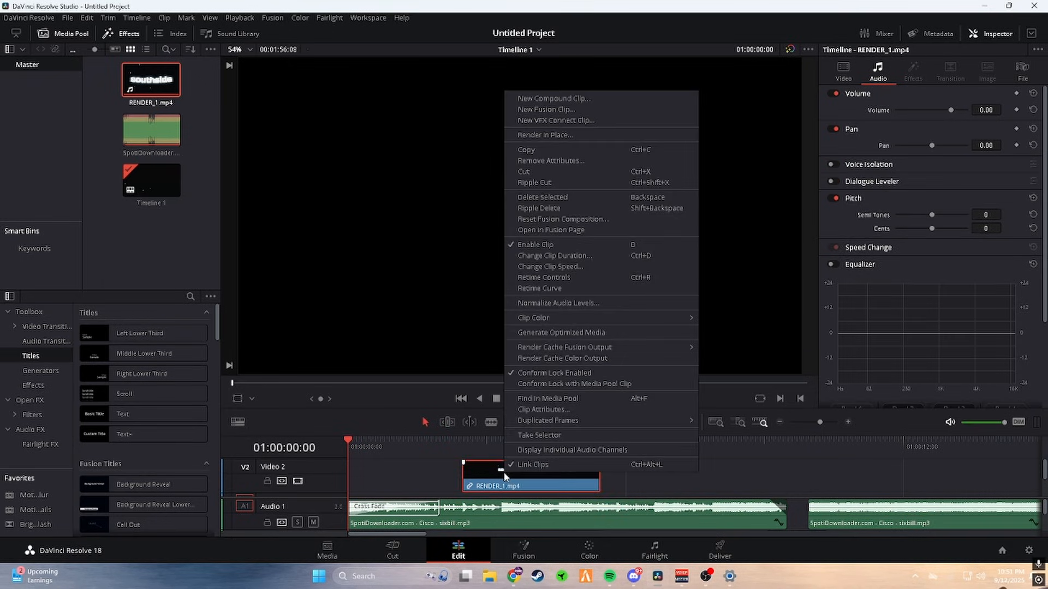
{"action": "left_click", "coordinate": [802, 490]}
{"action": "scroll", "coordinate": [1043, 498], "scroll_direction": "down", "scroll_amount": 1}
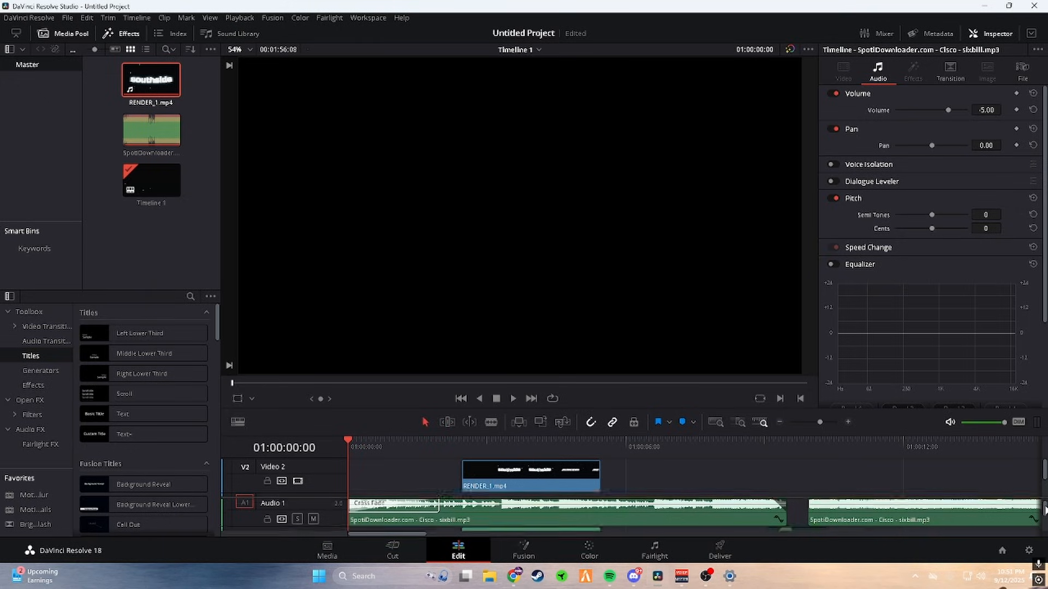
{"action": "left_click", "coordinate": [522, 524]}
{"action": "key", "text": "Delete"}
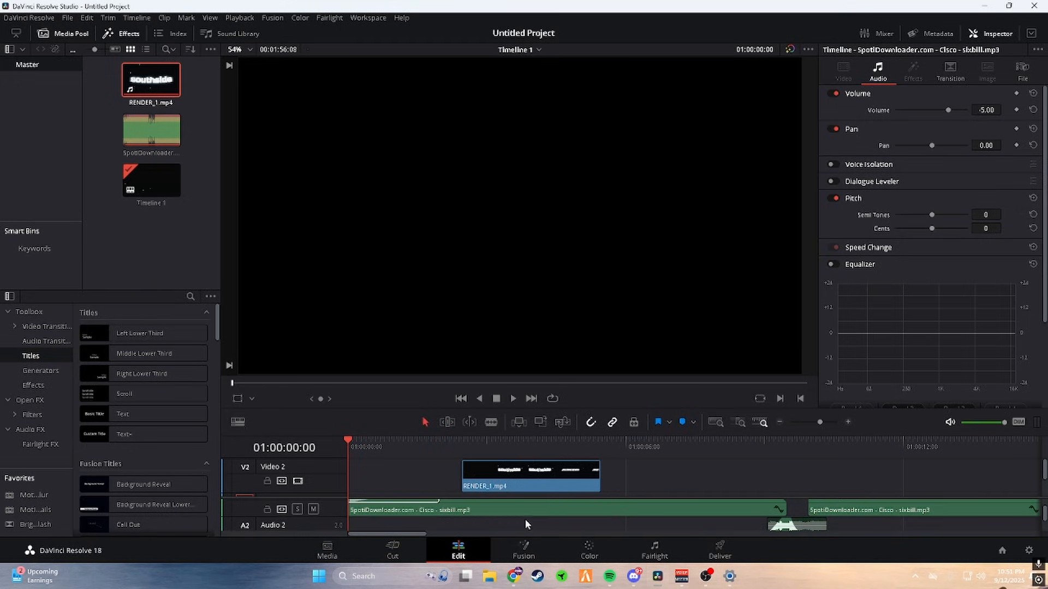
{"action": "scroll", "coordinate": [1037, 513], "scroll_direction": "up", "scroll_amount": 1}
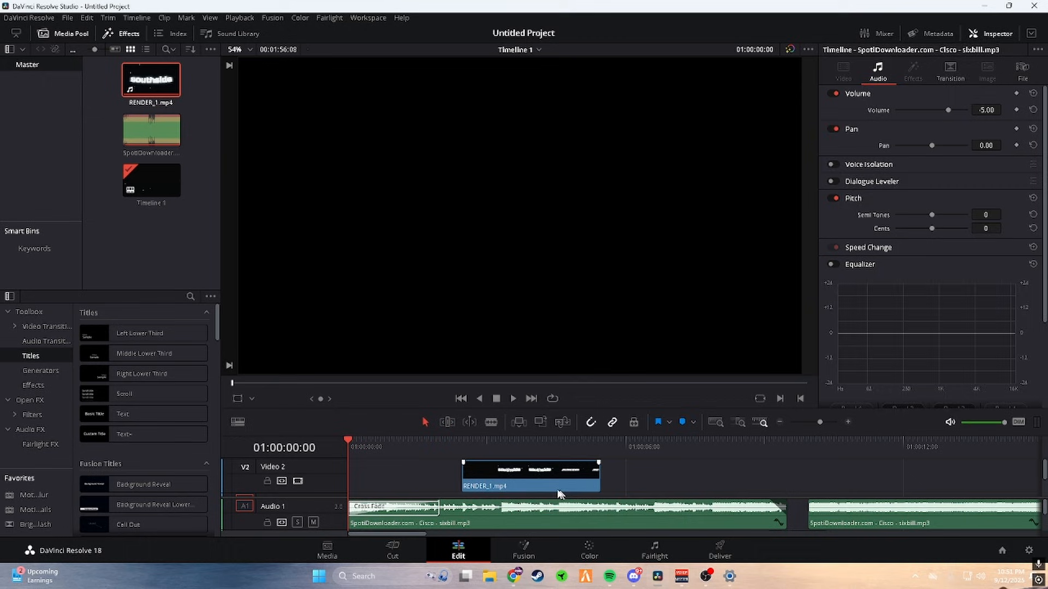
Move RENDER_1.mp4 down to Video 1 and set its retime process to Optical Flow and resize filter to Sharper
{"action": "left_click", "coordinate": [510, 479]}
{"action": "left_click_drag", "start_coordinate": [511, 478], "coordinate": [513, 490]}
{"action": "left_click", "coordinate": [521, 442]}
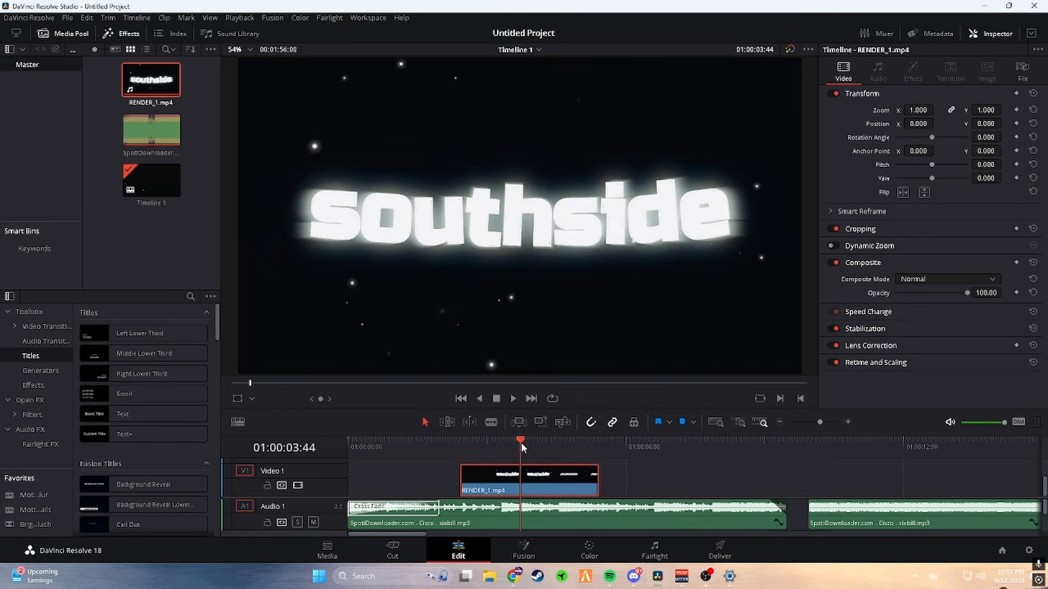
{"action": "left_click", "coordinate": [879, 362]}
{"action": "scroll", "coordinate": [923, 366], "scroll_direction": "down", "scroll_amount": 1}
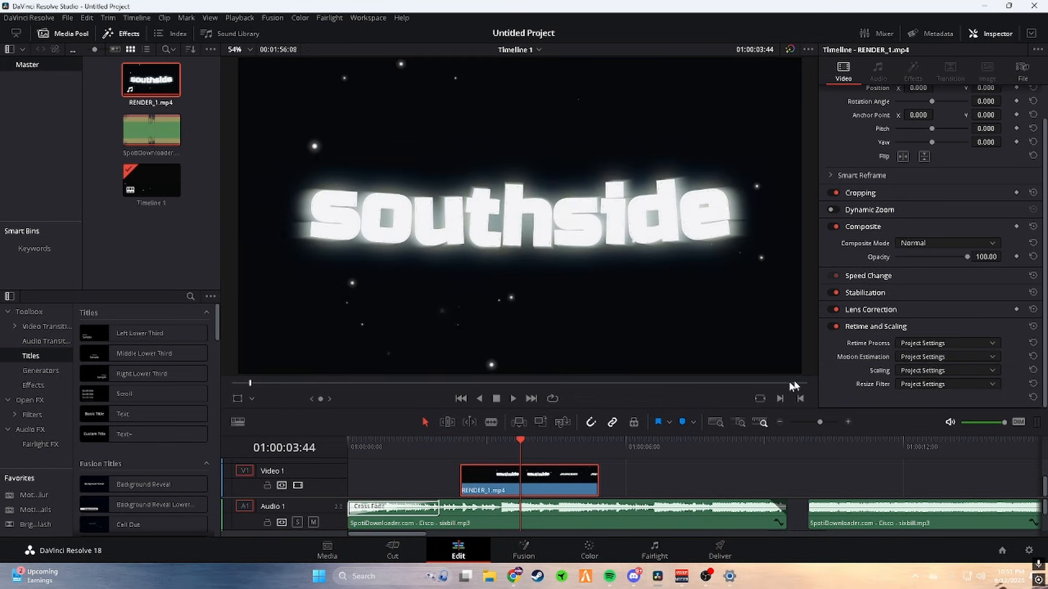
{"action": "left_click", "coordinate": [920, 343]}
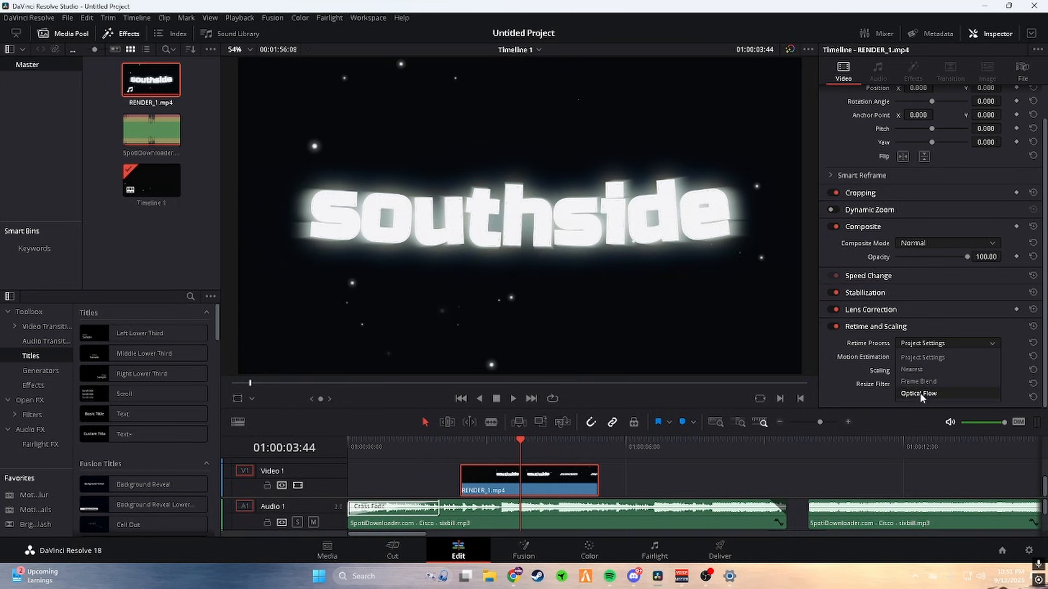
{"action": "left_click", "coordinate": [923, 393]}
{"action": "left_click", "coordinate": [925, 384]}
{"action": "left_click", "coordinate": [911, 447]}
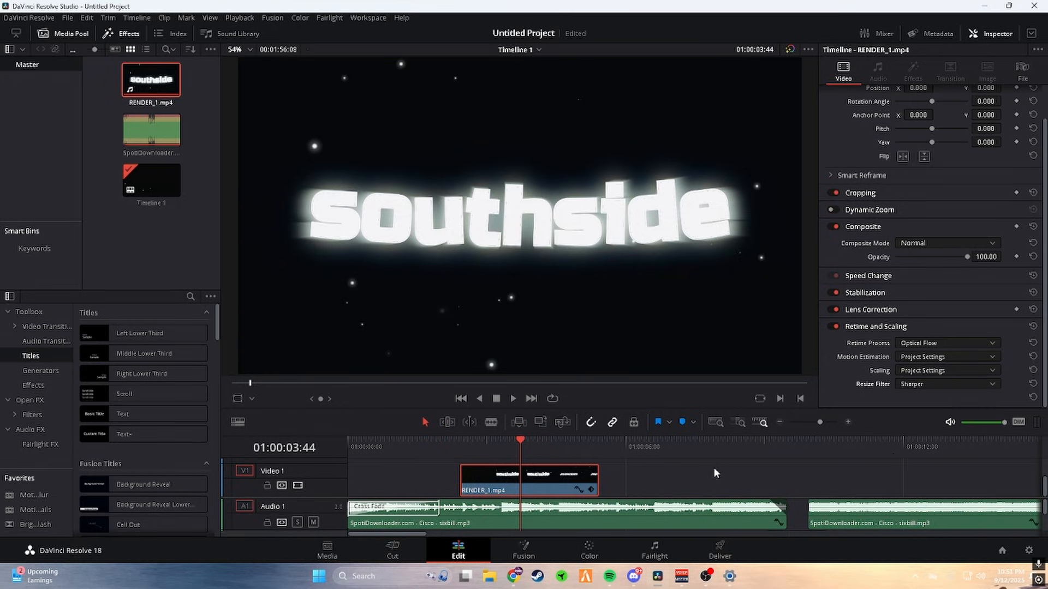
Add a 14-frame Cross Dissolve at the start of RENDER_1.mp4 and move the clip to start at 01:00:03:44
{"action": "right_click", "coordinate": [465, 482]}
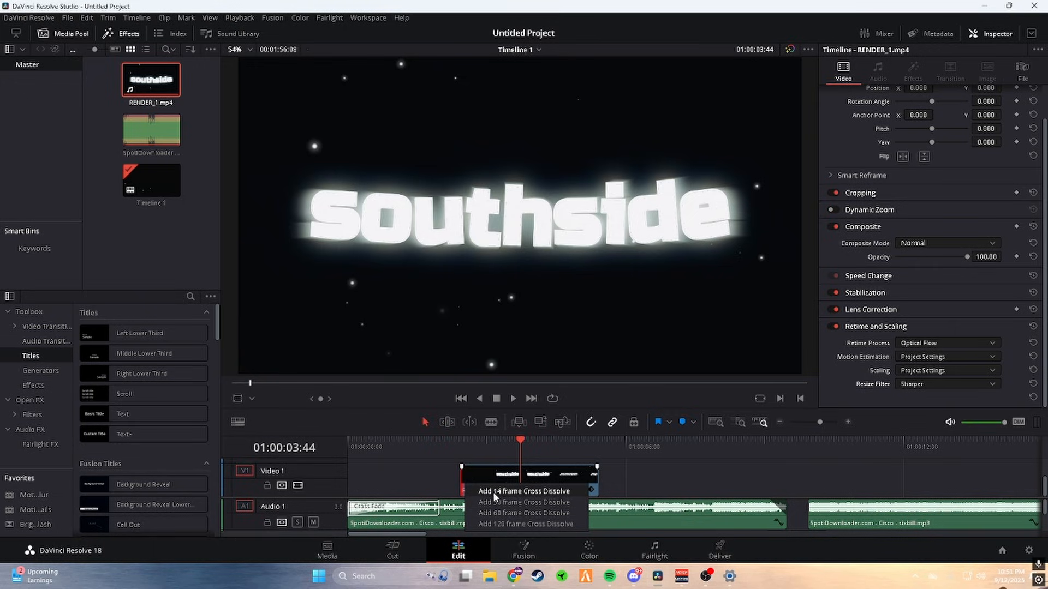
{"action": "left_click", "coordinate": [494, 491]}
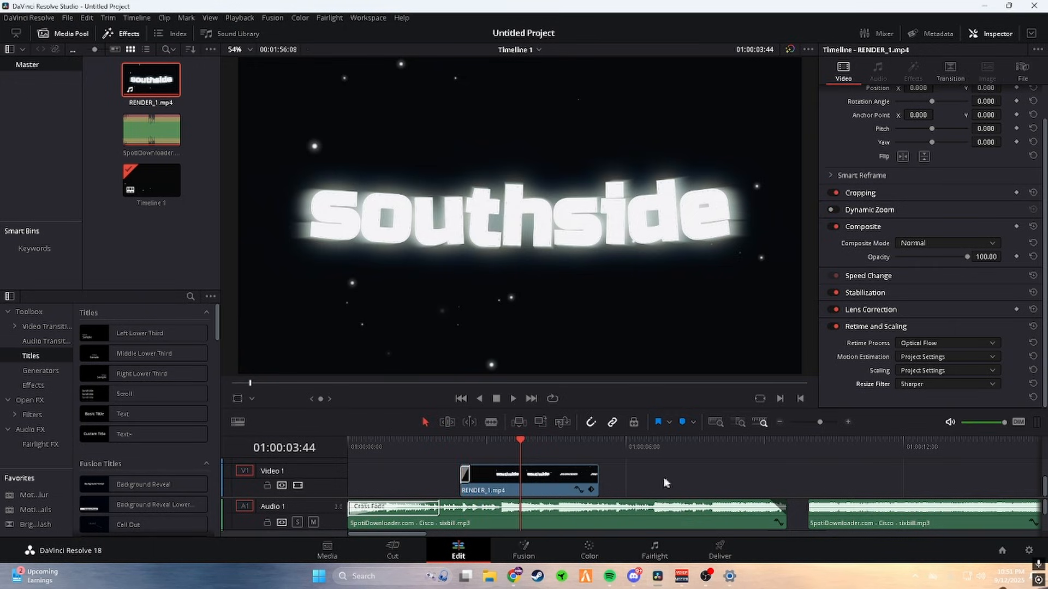
{"action": "left_click_drag", "start_coordinate": [527, 479], "coordinate": [585, 478]}
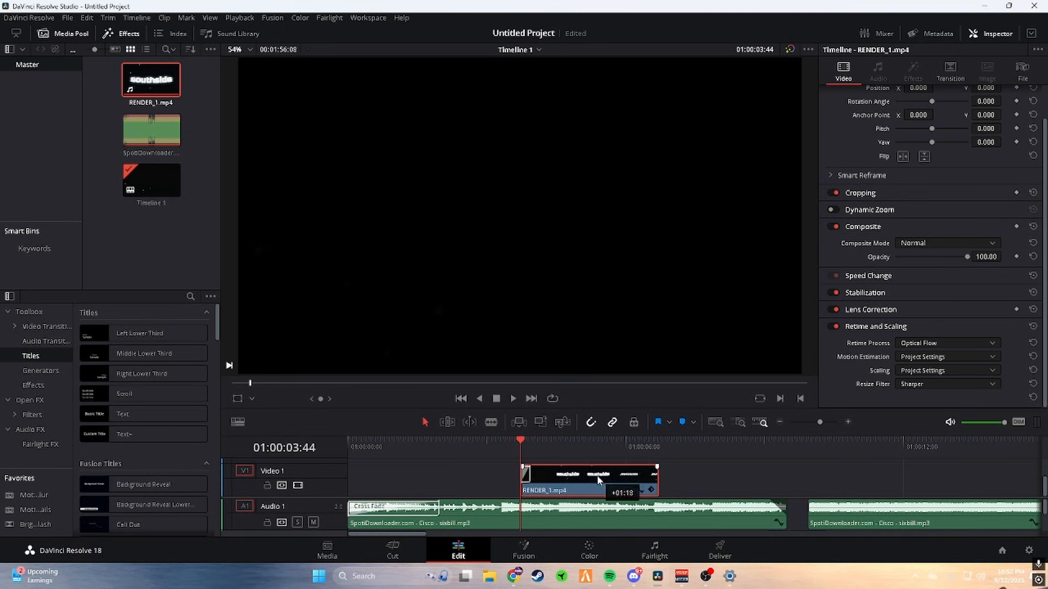
Trim about 2.9 seconds off the start of the first song segment and shift all audio segments back to the timeline start
{"action": "left_click_drag", "start_coordinate": [1043, 498], "coordinate": [1044, 510]}
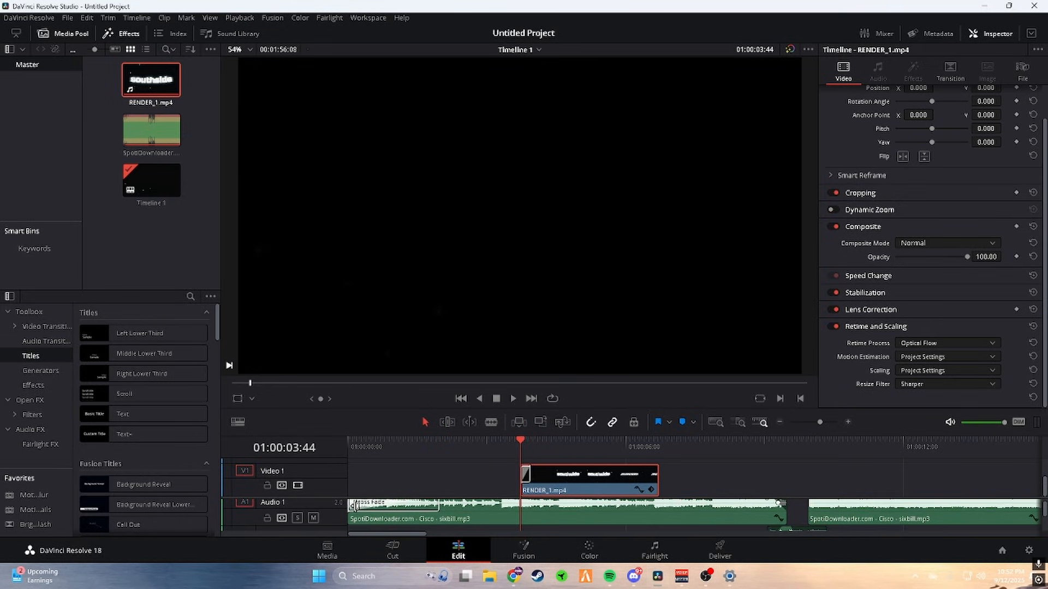
{"action": "left_click_drag", "start_coordinate": [355, 506], "coordinate": [490, 512]}
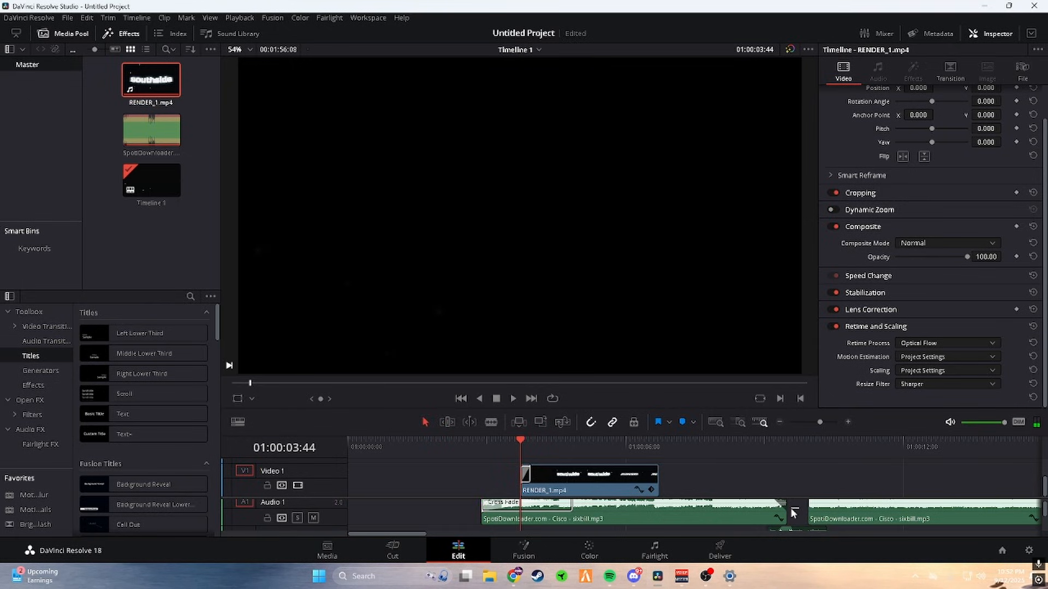
{"action": "key", "text": "ctrl+t"}
{"action": "left_click", "coordinate": [789, 527]}
{"action": "left_click", "coordinate": [765, 476]}
{"action": "scroll", "coordinate": [765, 476], "scroll_direction": "down", "scroll_amount": 1}
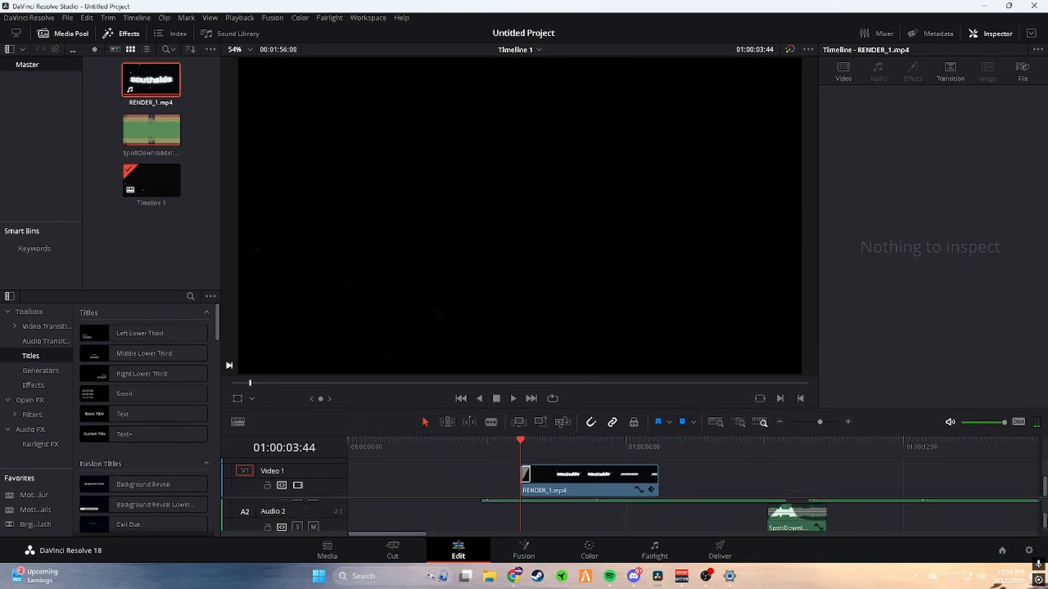
{"action": "left_click_drag", "start_coordinate": [765, 476], "coordinate": [670, 519]}
{"action": "left_click", "coordinate": [733, 470]}
{"action": "scroll", "coordinate": [972, 511], "scroll_direction": "up", "scroll_amount": 1}
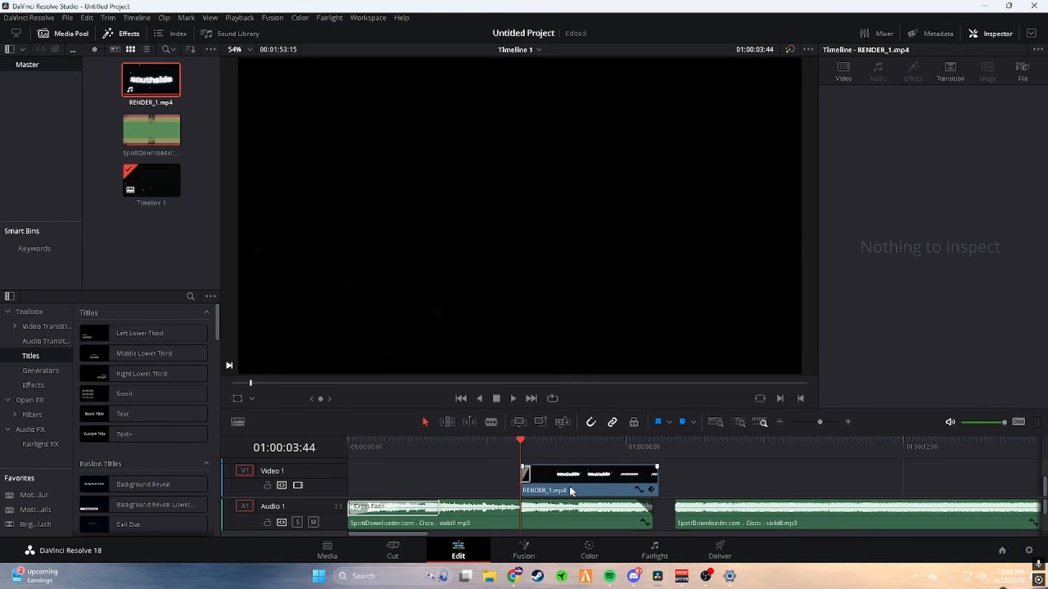
Move RENDER_1.mp4 to the timeline start and play it together with the song's opening
{"action": "left_click_drag", "start_coordinate": [579, 486], "coordinate": [362, 450]}
{"action": "key", "text": "Home"}
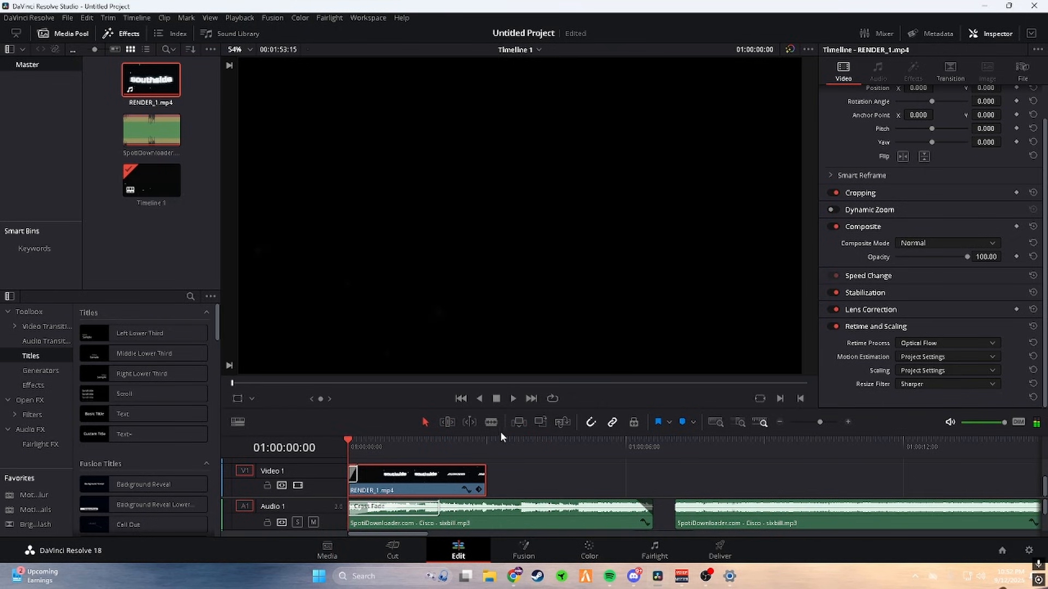
{"action": "left_click", "coordinate": [513, 400]}
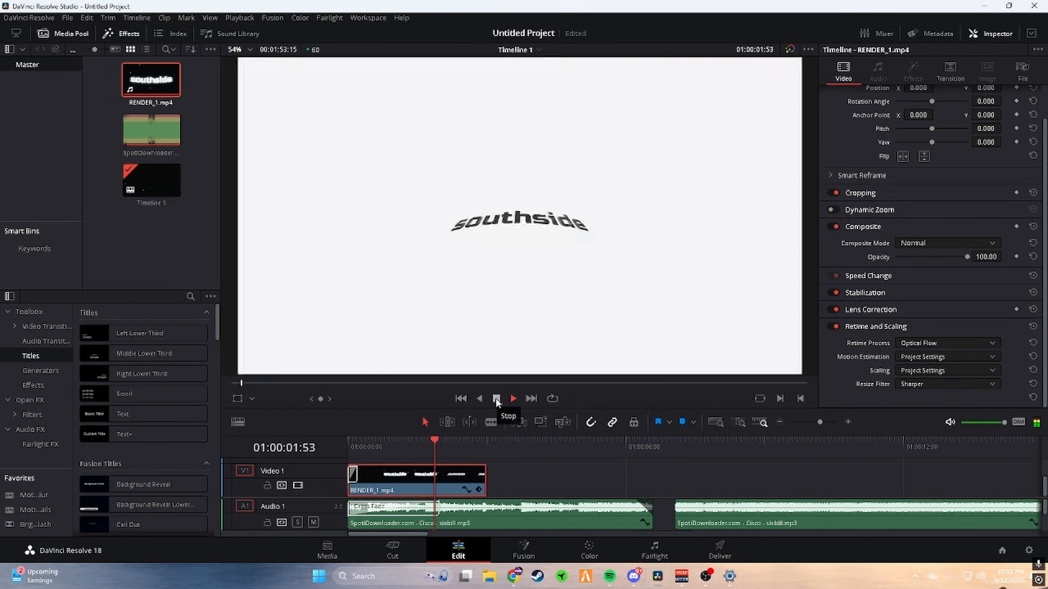
{"action": "left_click", "coordinate": [496, 399]}
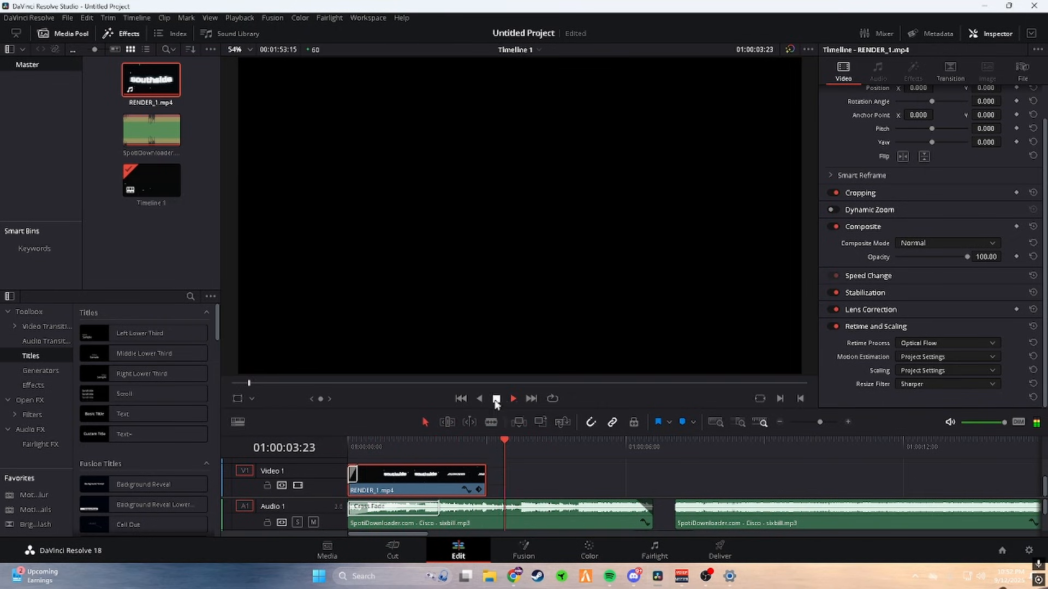
Add a 14-frame Cross Dissolve at the end of RENDER_1.mp4 and place the playhead at about 01:00:02:00
{"action": "right_click", "coordinate": [480, 475]}
{"action": "left_click", "coordinate": [494, 486]}
{"action": "left_click", "coordinate": [441, 445]}
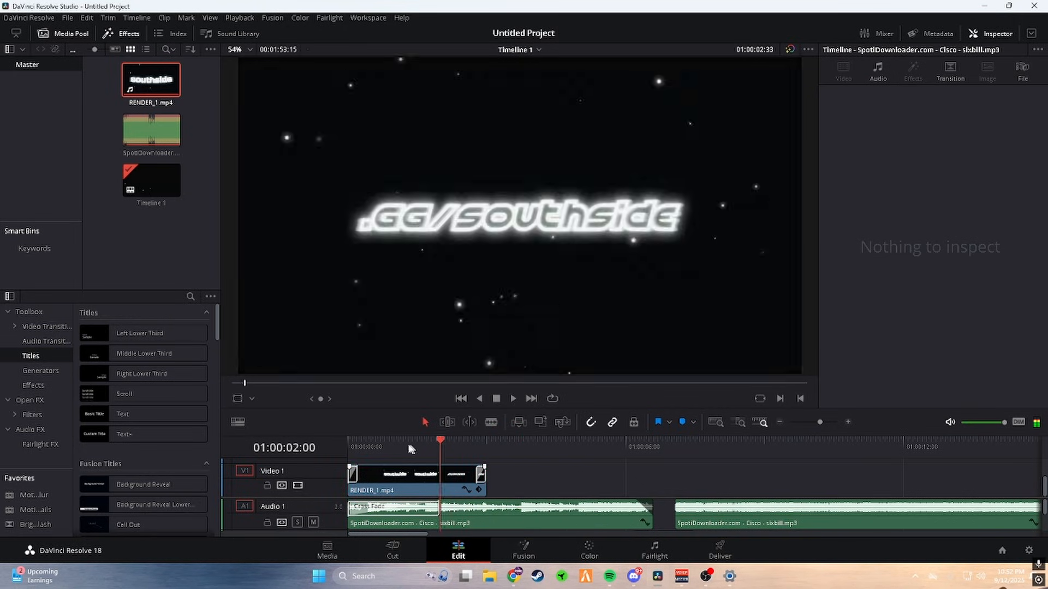
Play RENDER_1.mp4 with the song's opening from the timeline start to check the timing and both fades
{"action": "left_click", "coordinate": [411, 474]}
{"action": "key", "text": "Home"}
{"action": "left_click", "coordinate": [512, 399]}
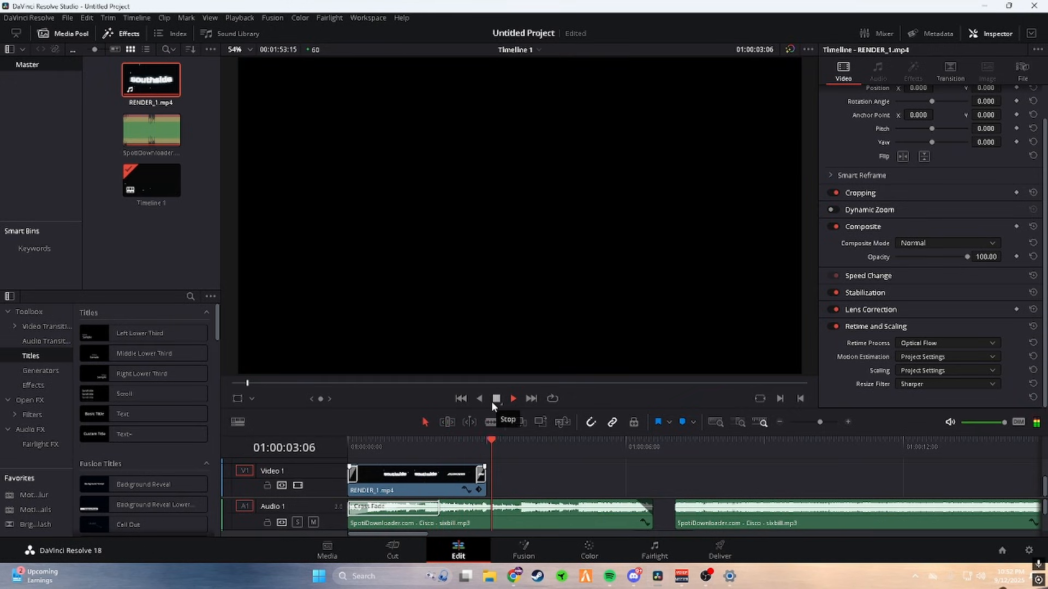
{"action": "left_click", "coordinate": [491, 401]}
{"action": "key", "text": "Home"}
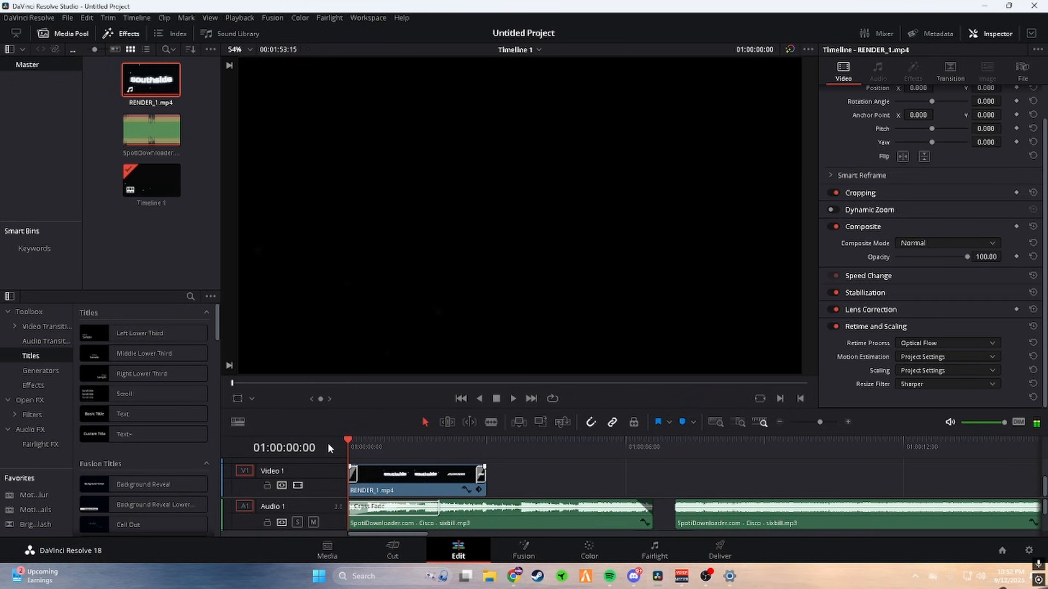
{"action": "left_click", "coordinate": [401, 444]}
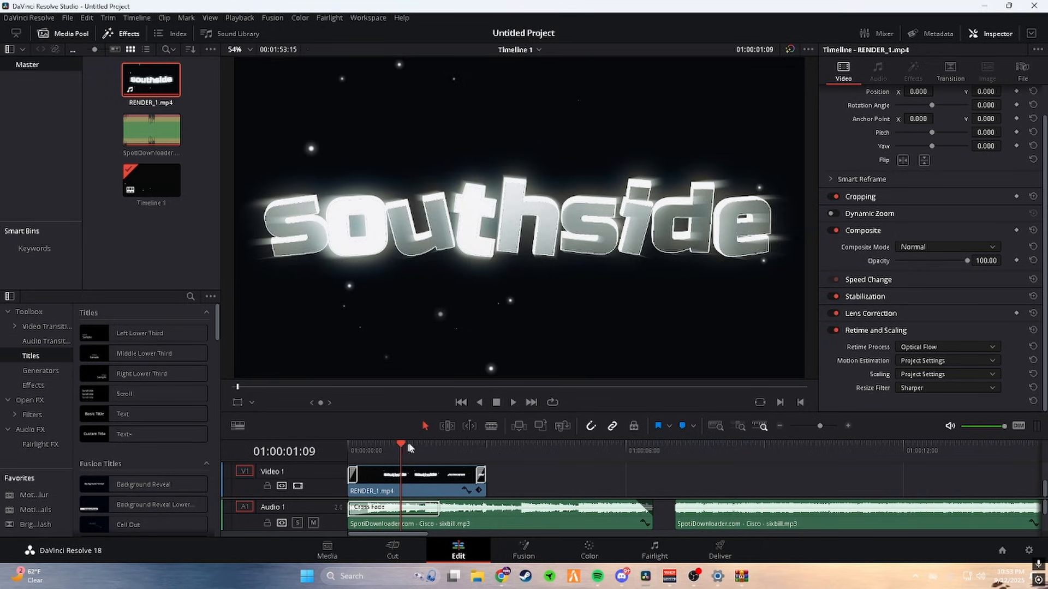
Switch to the open drive-download zip archive and import all its Desktop MP4 recordings into DaVinci Resolve's media pool
{"action": "mouse_move", "coordinate": [742, 581]}
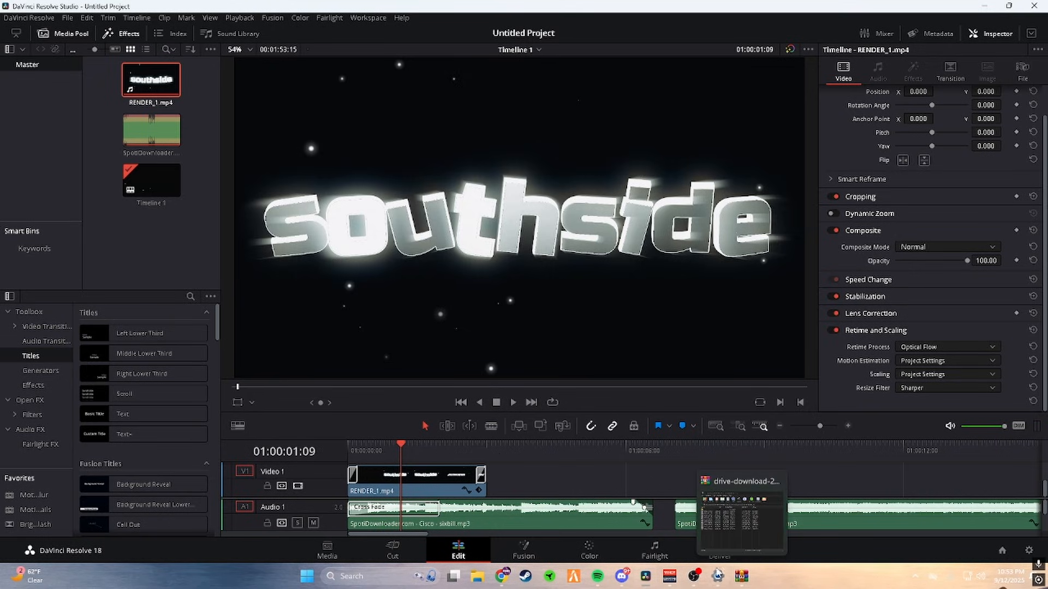
{"action": "left_click", "coordinate": [716, 576]}
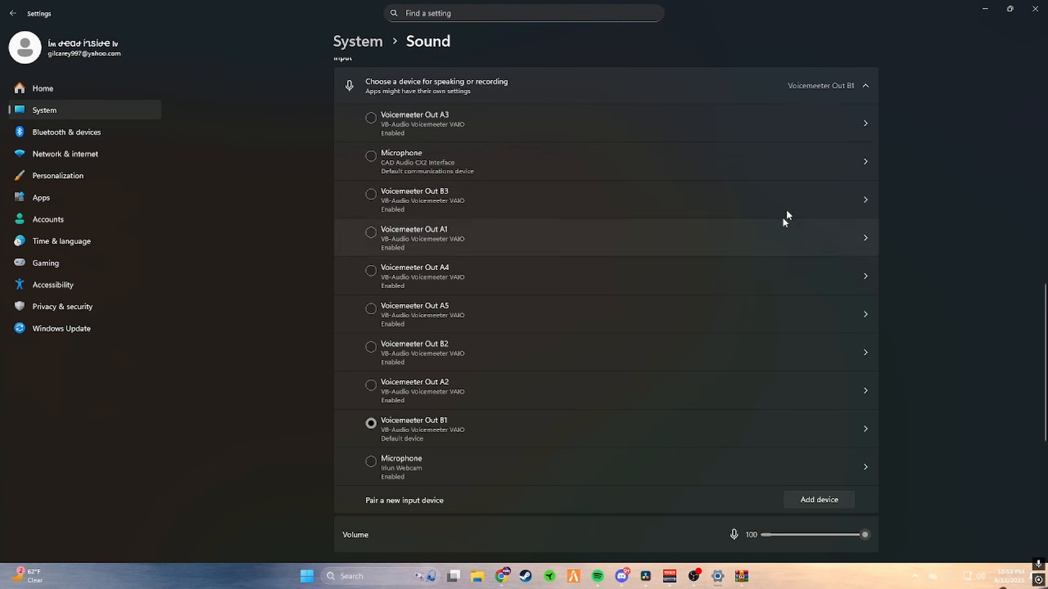
{"action": "left_click", "coordinate": [1033, 7]}
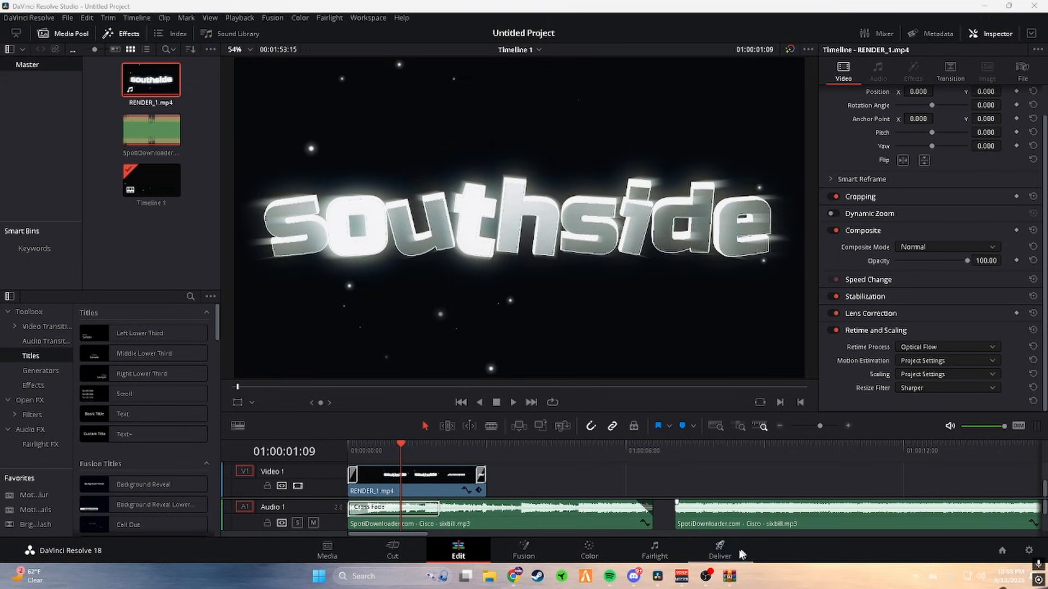
{"action": "left_click", "coordinate": [731, 577]}
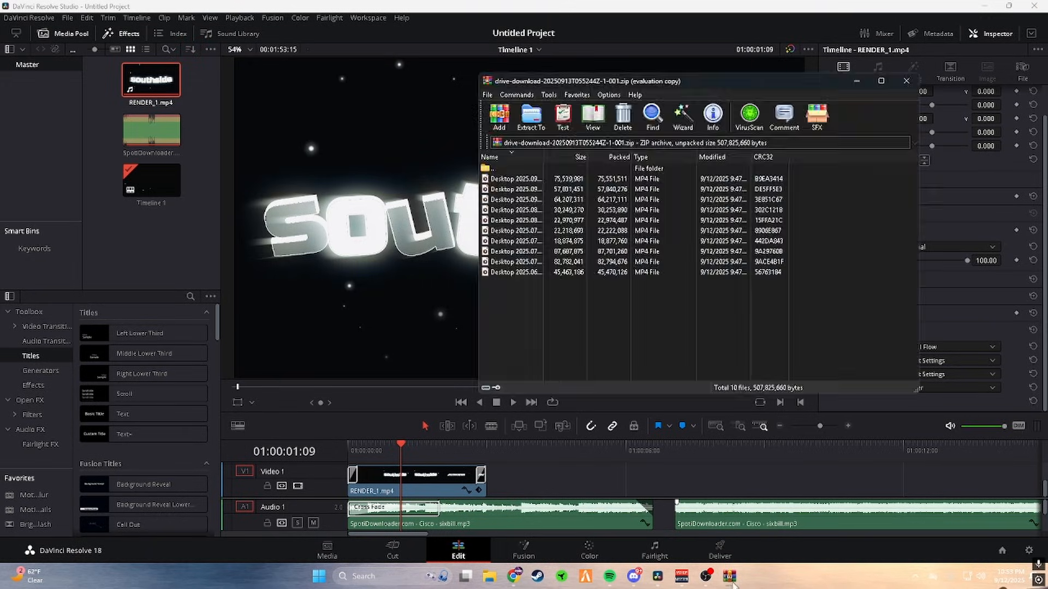
{"action": "left_click_drag", "start_coordinate": [527, 303], "coordinate": [155, 253]}
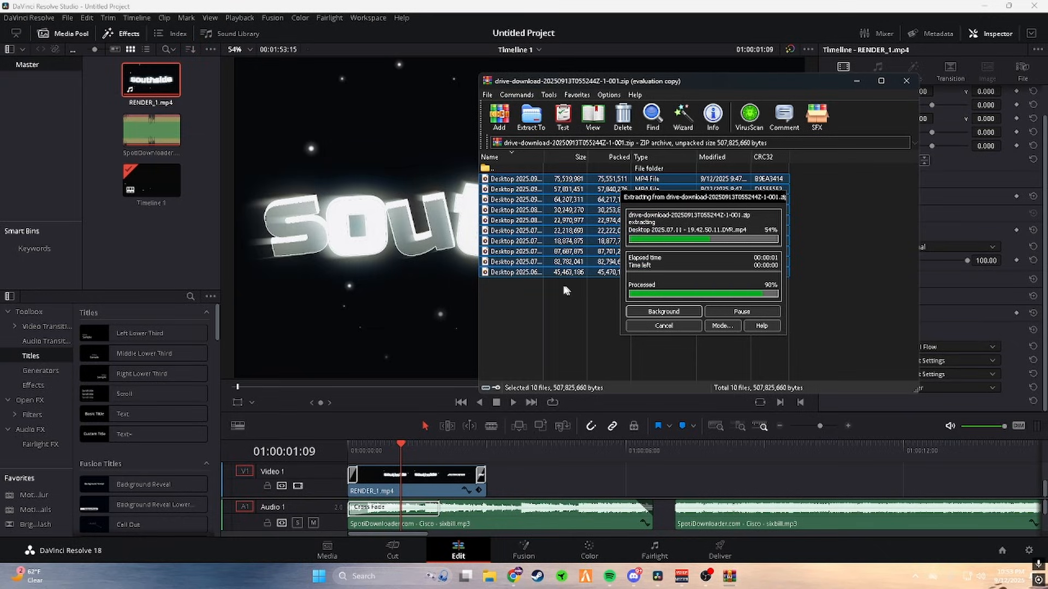
Move RENDER_1.mp4 up to Video 2 and add Desktop 2025.08.26 - 23.54.28.02.DVR.mp4 to the timeline well after it
{"action": "left_click", "coordinate": [421, 477]}
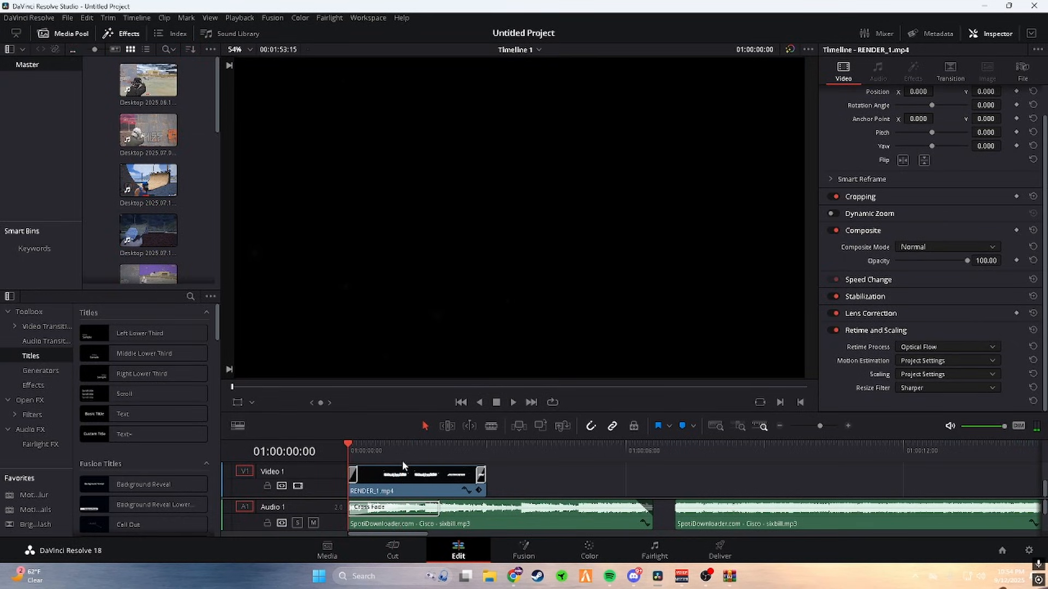
{"action": "left_click_drag", "start_coordinate": [428, 469], "coordinate": [431, 460]}
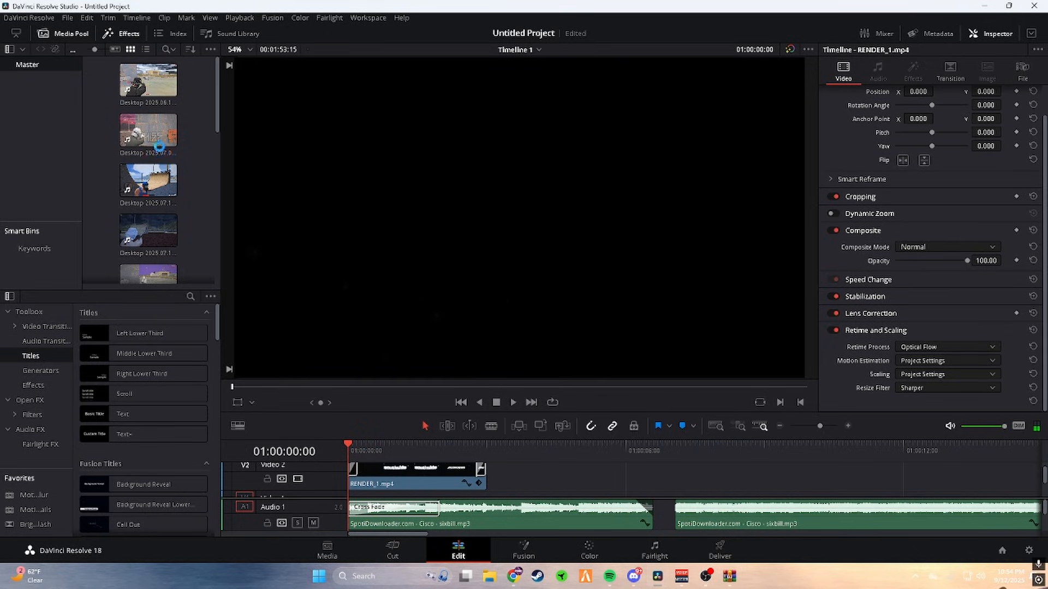
{"action": "left_click_drag", "start_coordinate": [216, 129], "coordinate": [216, 136]}
{"action": "scroll", "coordinate": [215, 136], "scroll_direction": "down", "scroll_amount": 4}
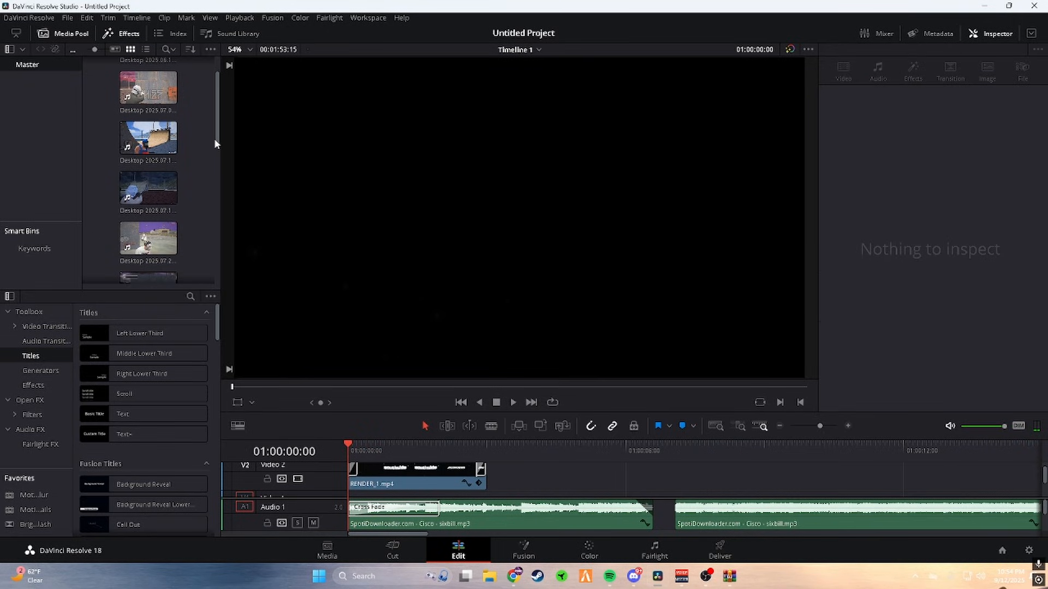
{"action": "left_click_drag", "start_coordinate": [148, 158], "coordinate": [835, 474]}
Unlink the Desktop 2025.08.26 clip's audio from its video and select only the audio part on Audio 2
{"action": "right_click", "coordinate": [855, 473]}
{"action": "left_click", "coordinate": [882, 465]}
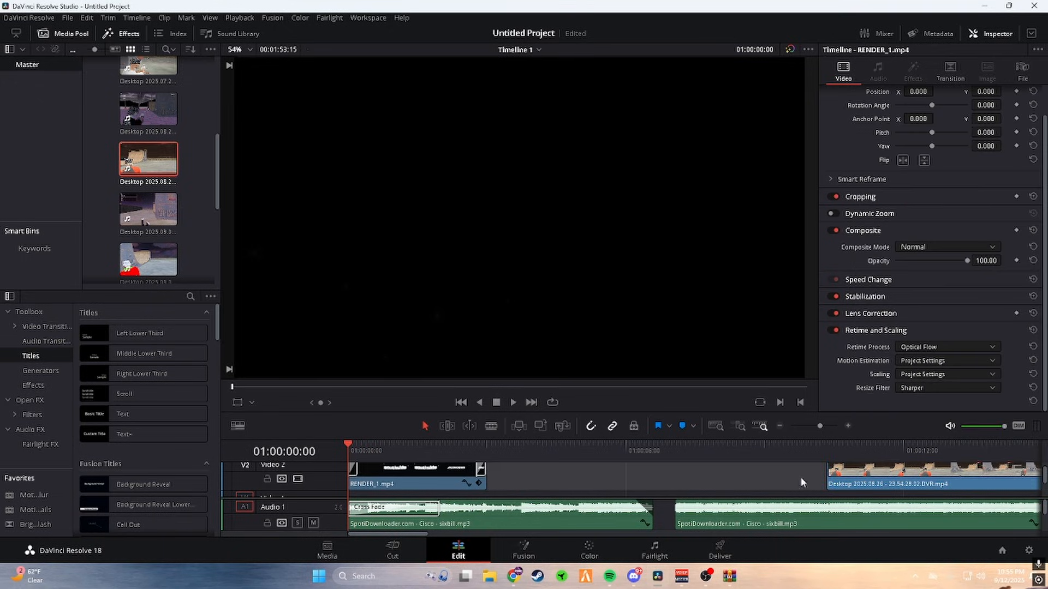
{"action": "scroll", "coordinate": [957, 529], "scroll_direction": "down", "scroll_amount": 2}
{"action": "left_click", "coordinate": [957, 528]}
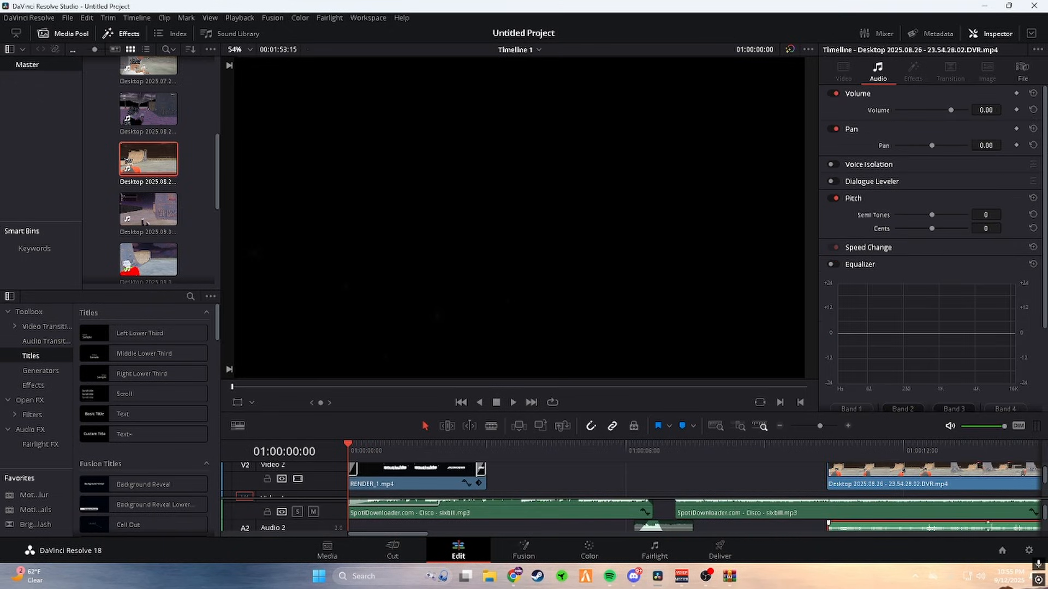
Move the Desktop 2025.08.26 clip's video to Video 1, starting at about 01:00:04:10
{"action": "scroll", "coordinate": [978, 478], "scroll_direction": "up", "scroll_amount": 2}
{"action": "left_click_drag", "start_coordinate": [978, 478], "coordinate": [716, 502]}
{"action": "left_click", "coordinate": [809, 480]}
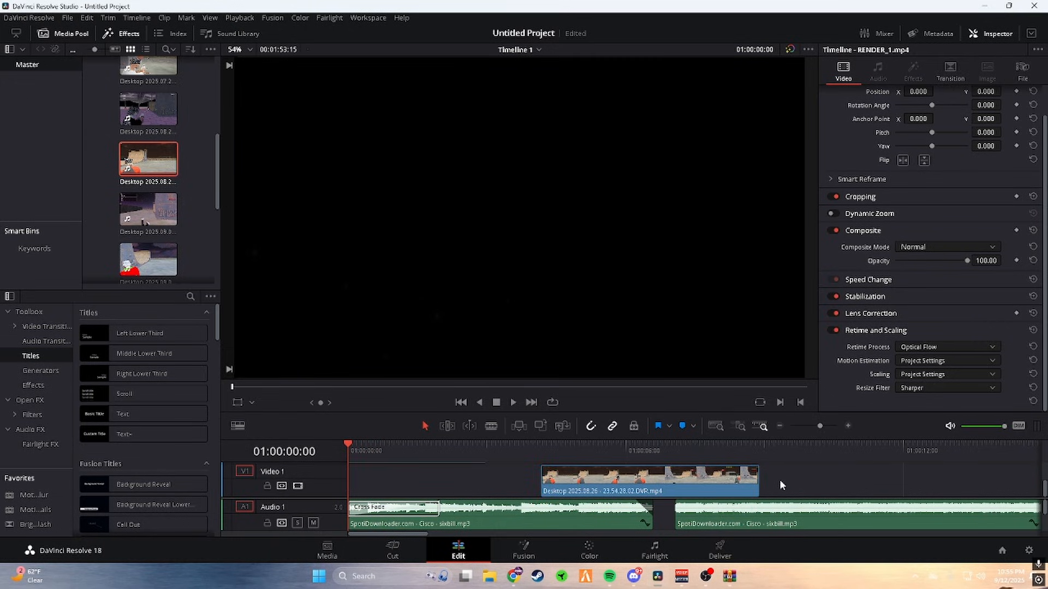
{"action": "right_click", "coordinate": [799, 471]}
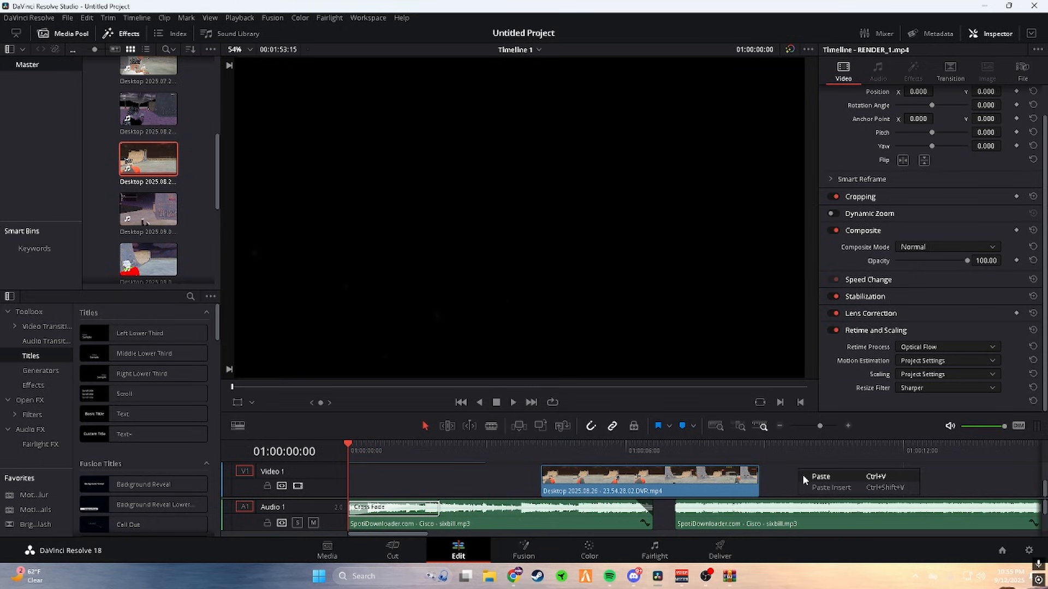
{"action": "left_click", "coordinate": [657, 485]}
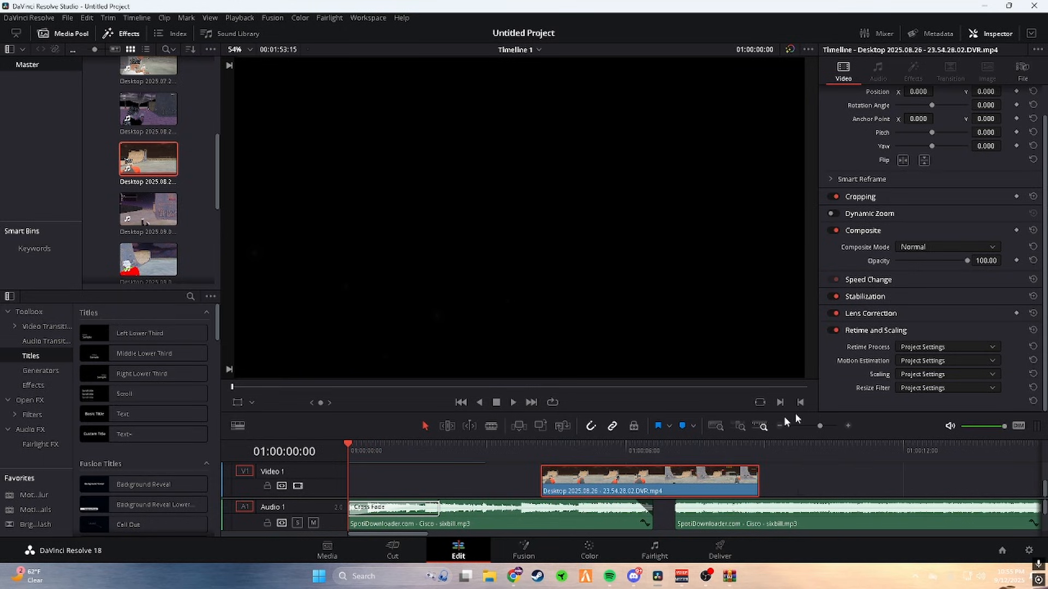
{"action": "left_click", "coordinate": [903, 351]}
{"action": "left_click", "coordinate": [837, 438]}
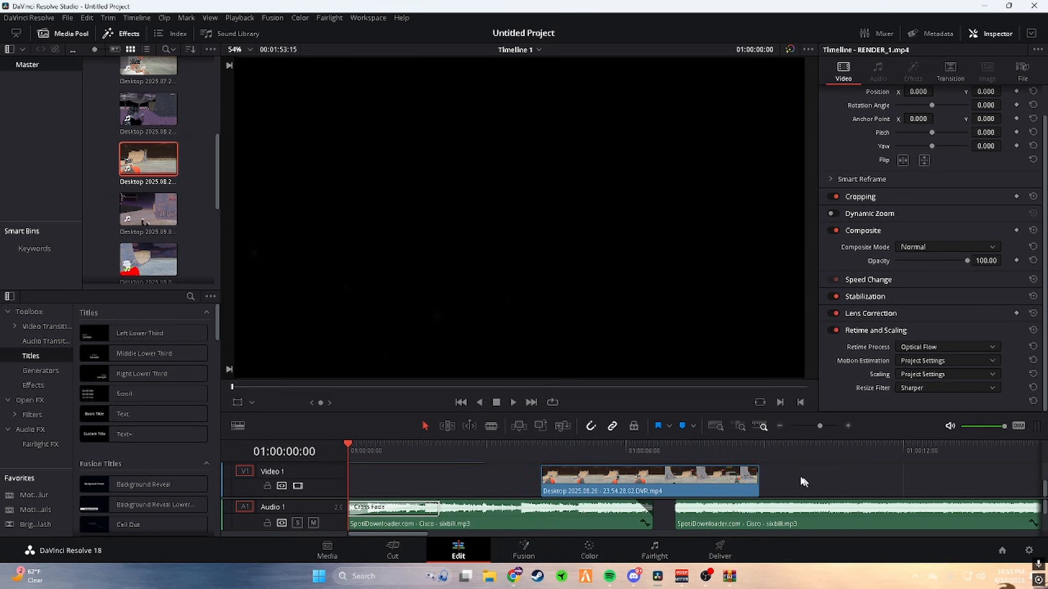
Set the Desktop 2025.08.26 clip's retime process to Optical Flow and its resize filter to Smoother
{"action": "left_click", "coordinate": [563, 446]}
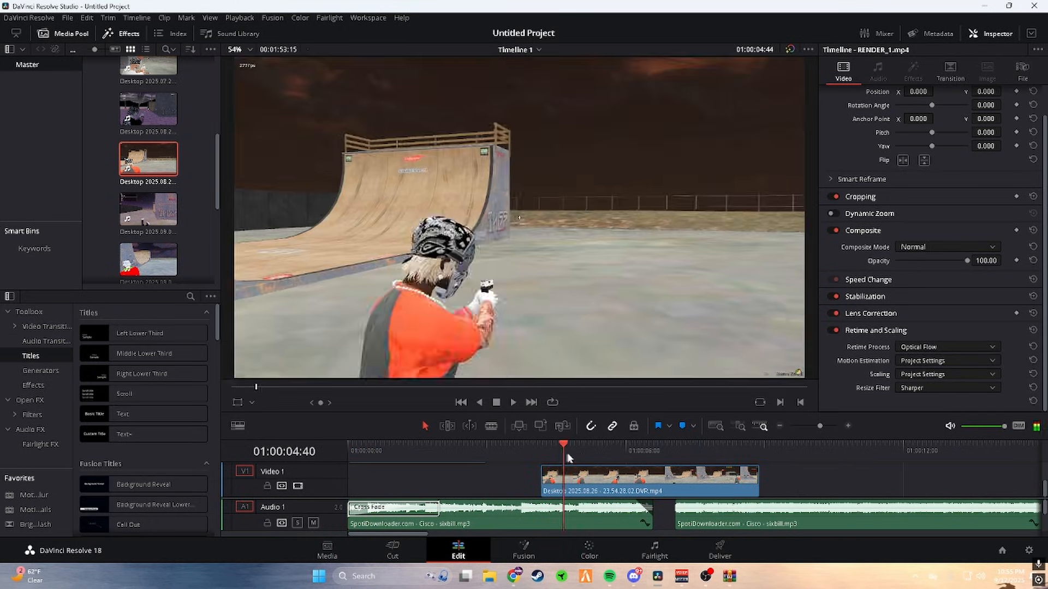
{"action": "left_click", "coordinate": [626, 483]}
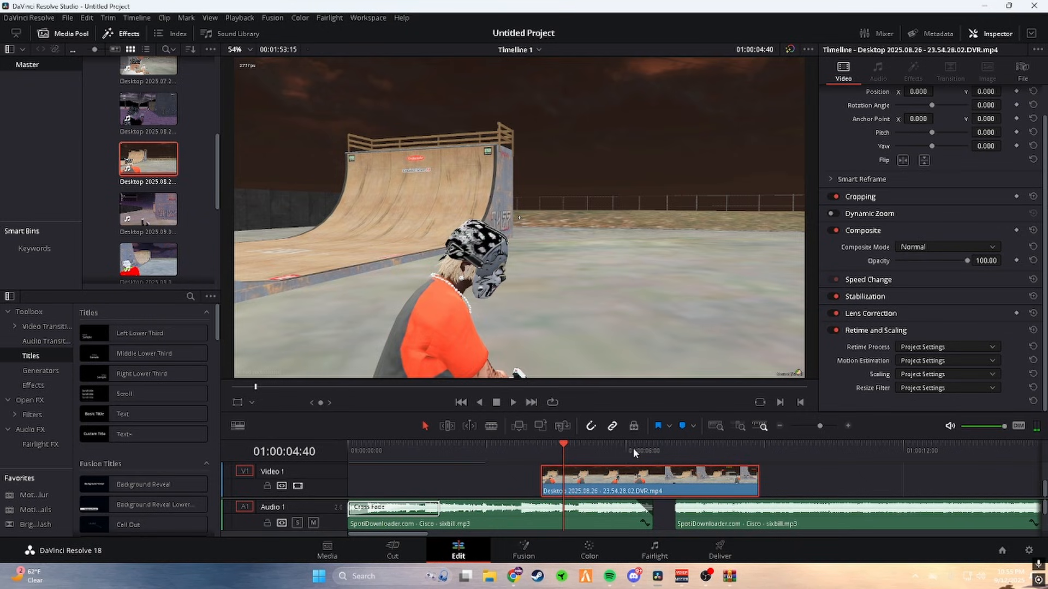
{"action": "left_click", "coordinate": [928, 348]}
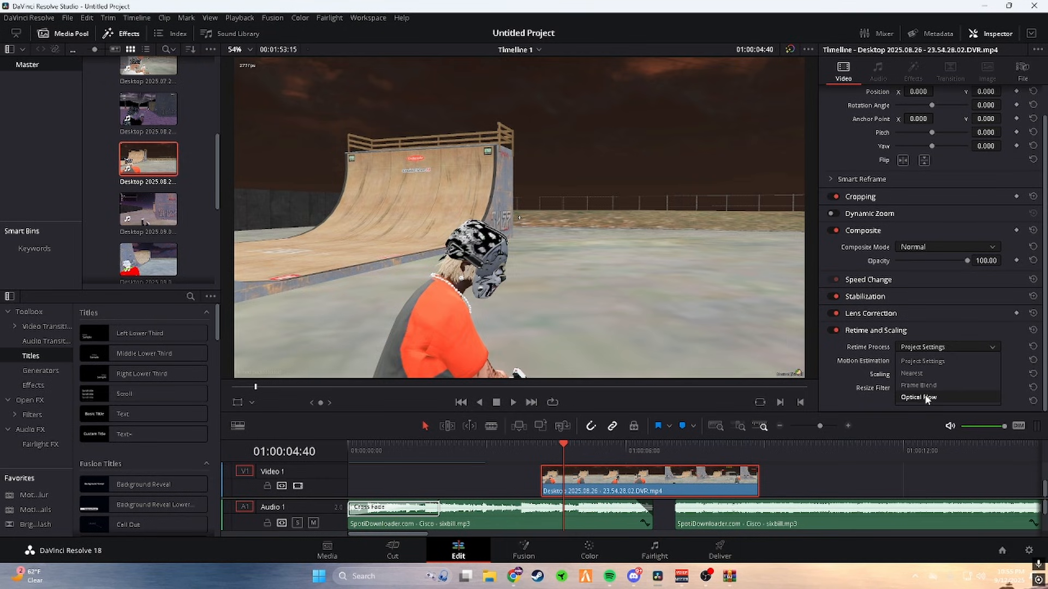
{"action": "left_click", "coordinate": [928, 397]}
{"action": "left_click", "coordinate": [935, 388]}
{"action": "left_click", "coordinate": [922, 450]}
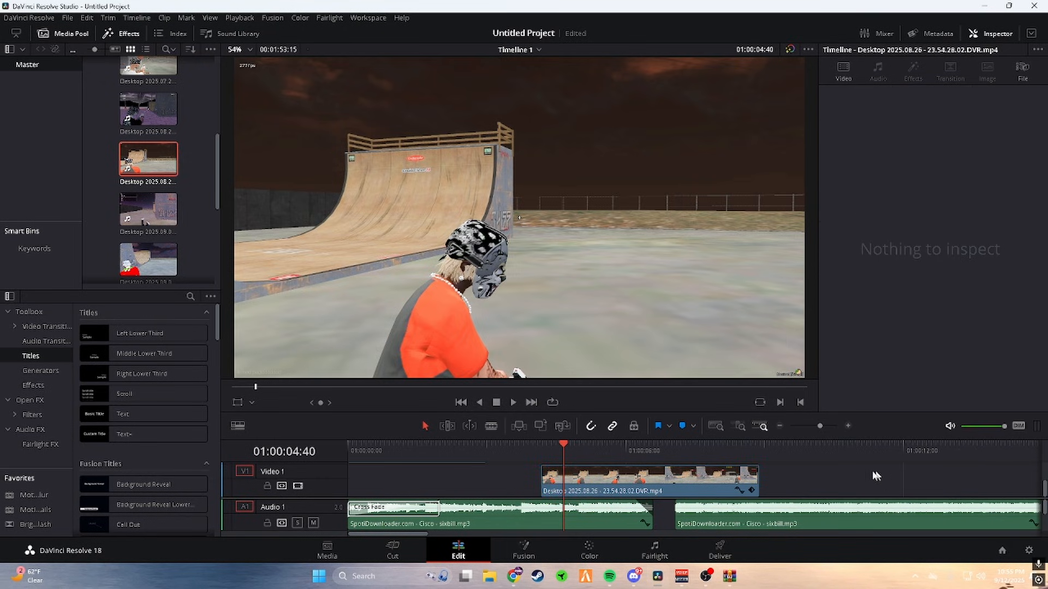
{"action": "left_click", "coordinate": [728, 457]}
{"action": "left_click", "coordinate": [935, 388]}
{"action": "left_click", "coordinate": [922, 414]}
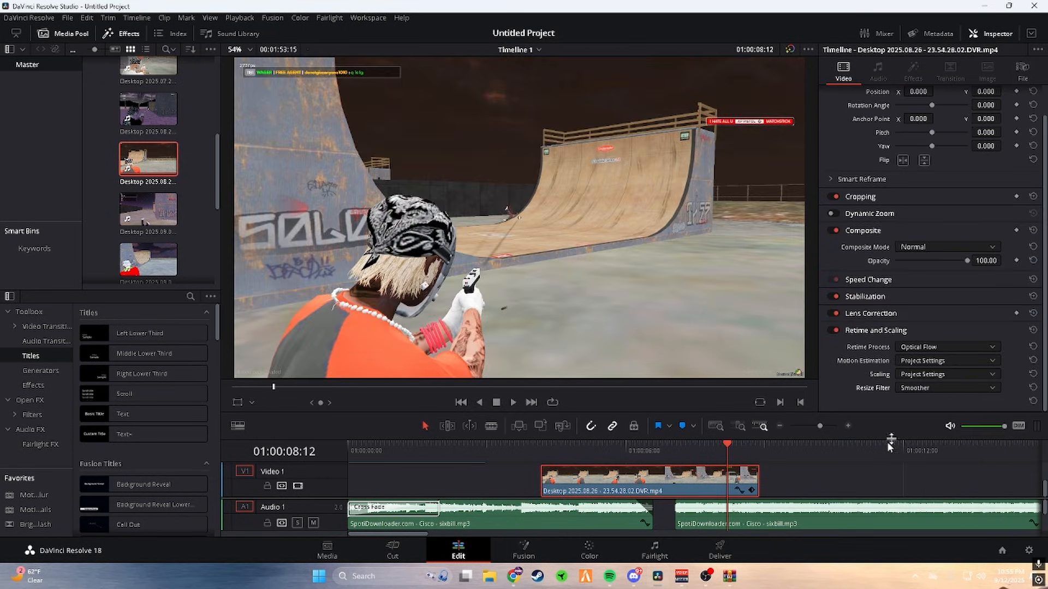
Add a 14-frame Cross Dissolve at the start of the Desktop 2025.08.26 clip and play the section from 01:00:03:46
{"action": "left_click", "coordinate": [852, 468]}
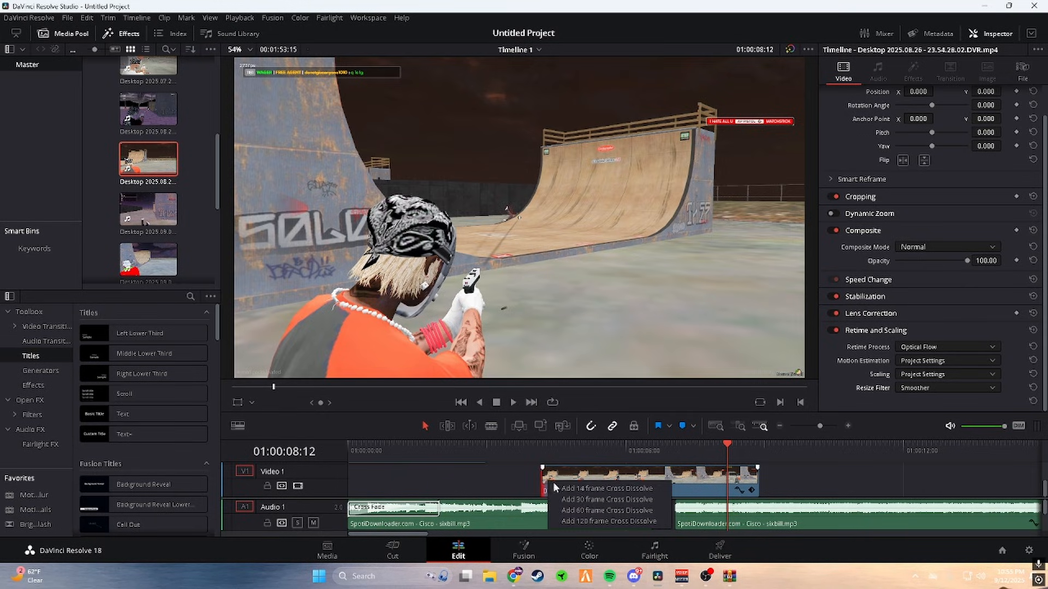
{"action": "left_click", "coordinate": [573, 483]}
{"action": "left_click", "coordinate": [524, 456]}
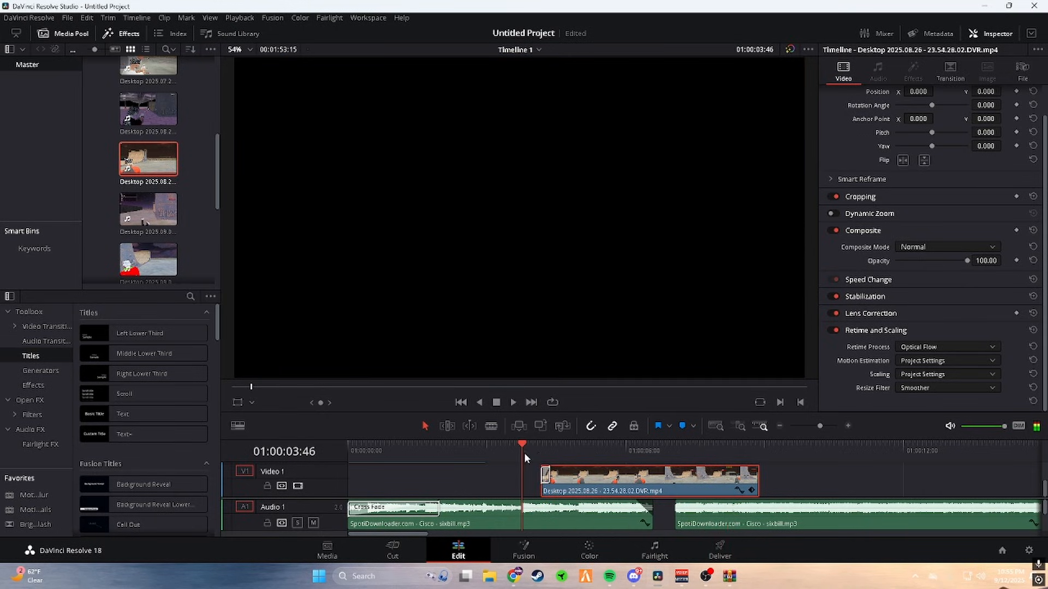
{"action": "left_click", "coordinate": [513, 402]}
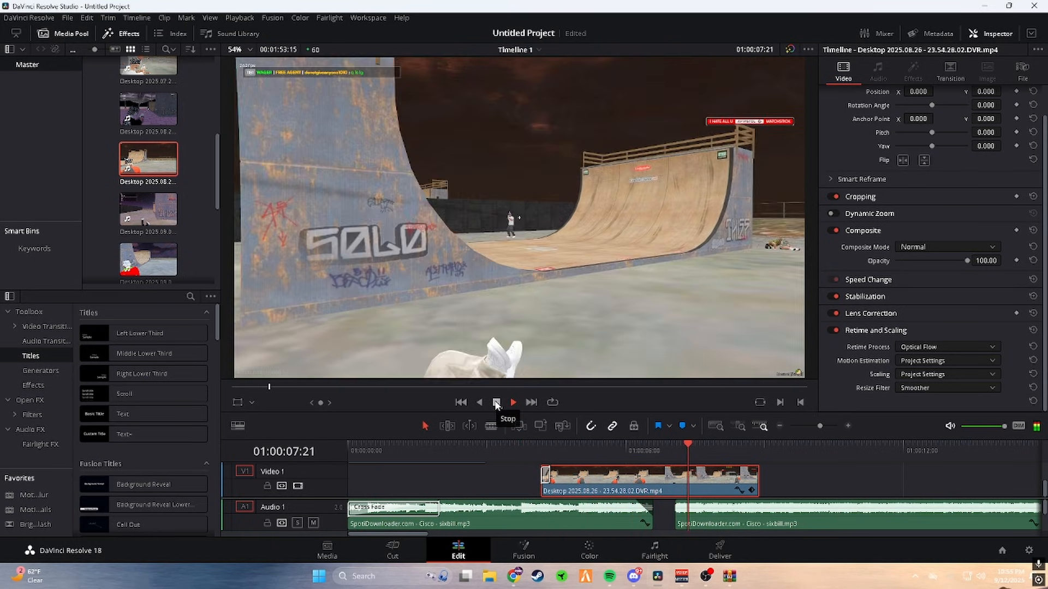
{"action": "left_click", "coordinate": [496, 402]}
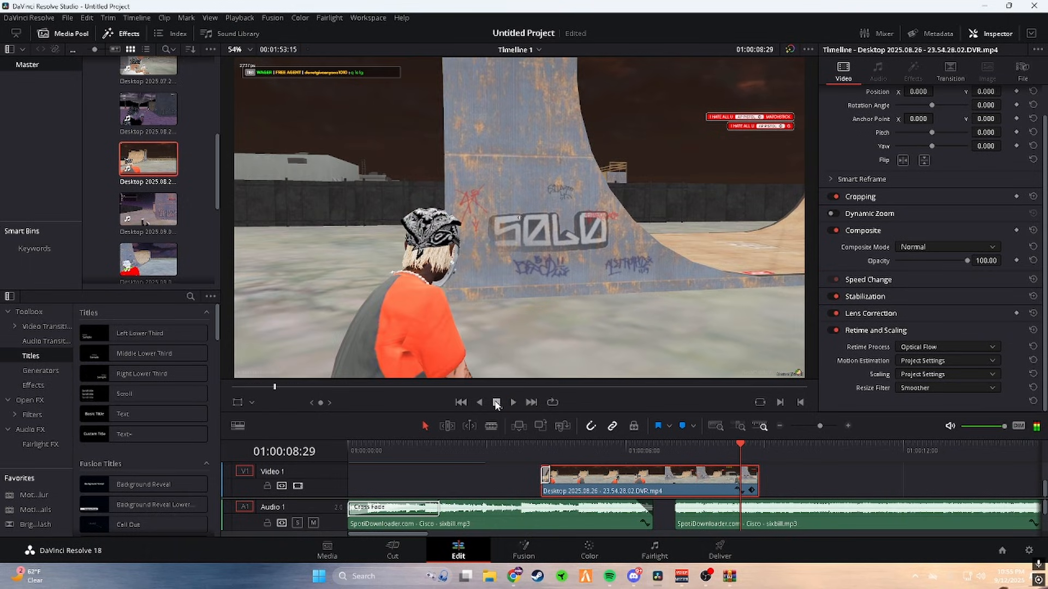
Move the Desktop 2025.08.26 clip earlier to start at about 01:00:03:25 and display its retime controls
{"action": "left_click_drag", "start_coordinate": [605, 467], "coordinate": [567, 485]}
{"action": "key", "text": "ctrl+r"}
{"action": "left_click", "coordinate": [573, 452]}
{"action": "left_click", "coordinate": [810, 489]}
{"action": "left_click", "coordinate": [640, 495]}
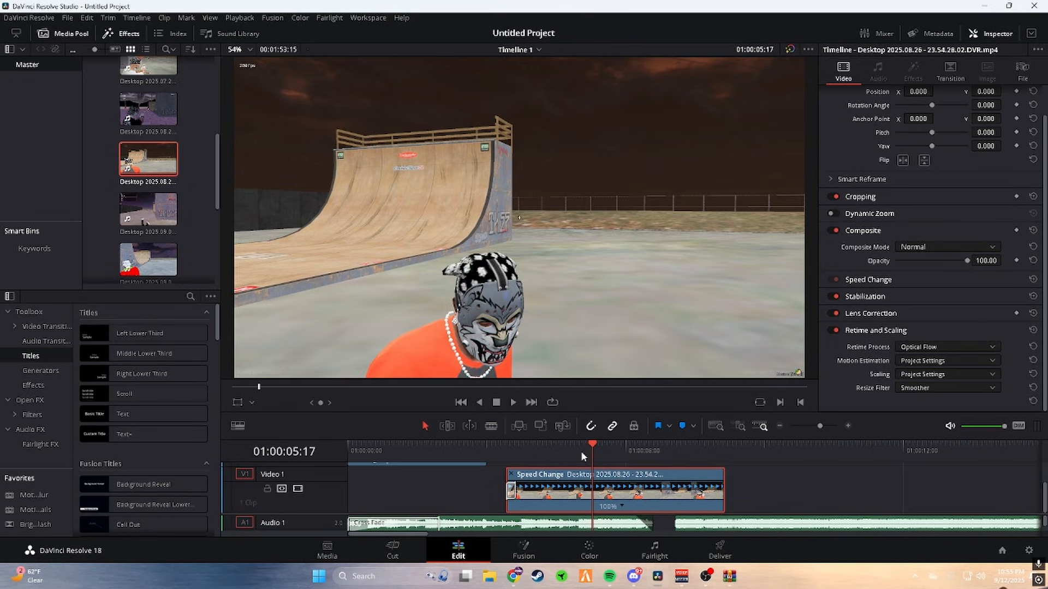
Add speed points to the Desktop 2025.08.26 clip at 01:00:04:41 and 01:00:05:11
{"action": "mouse_move", "coordinate": [554, 457]}
{"action": "left_mouse_down"}
{"action": "mouse_move", "coordinate": [536, 457]}
{"action": "mouse_move", "coordinate": [598, 454]}
{"action": "mouse_move", "coordinate": [565, 463]}
{"action": "left_mouse_up"}
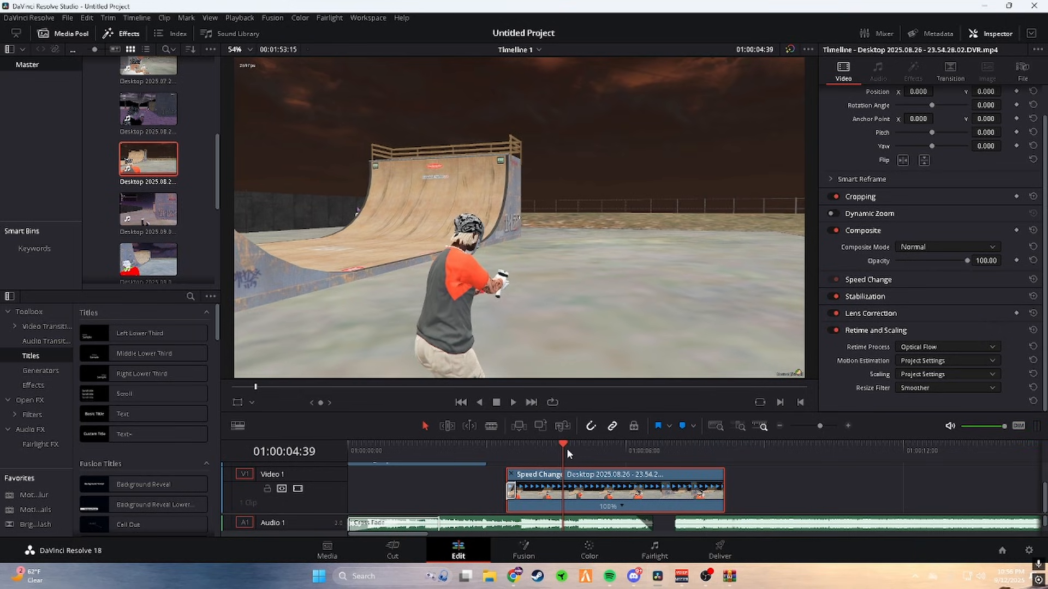
{"action": "mouse_move", "coordinate": [567, 451]}
{"action": "left_mouse_down"}
{"action": "mouse_move", "coordinate": [556, 451]}
{"action": "mouse_move", "coordinate": [566, 451]}
{"action": "left_mouse_up"}
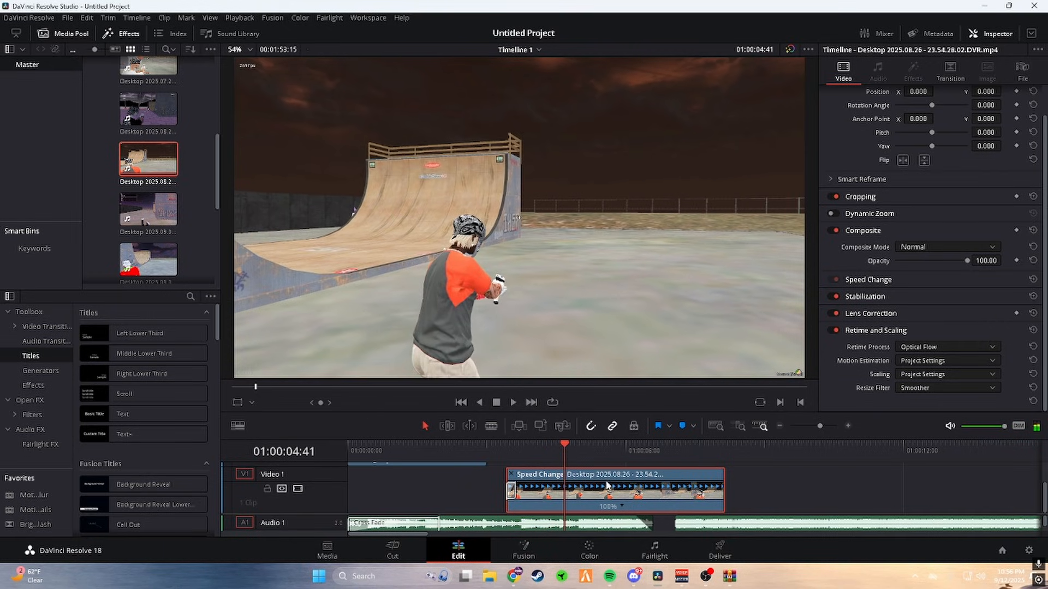
{"action": "left_click", "coordinate": [622, 507]}
{"action": "left_click", "coordinate": [635, 480]}
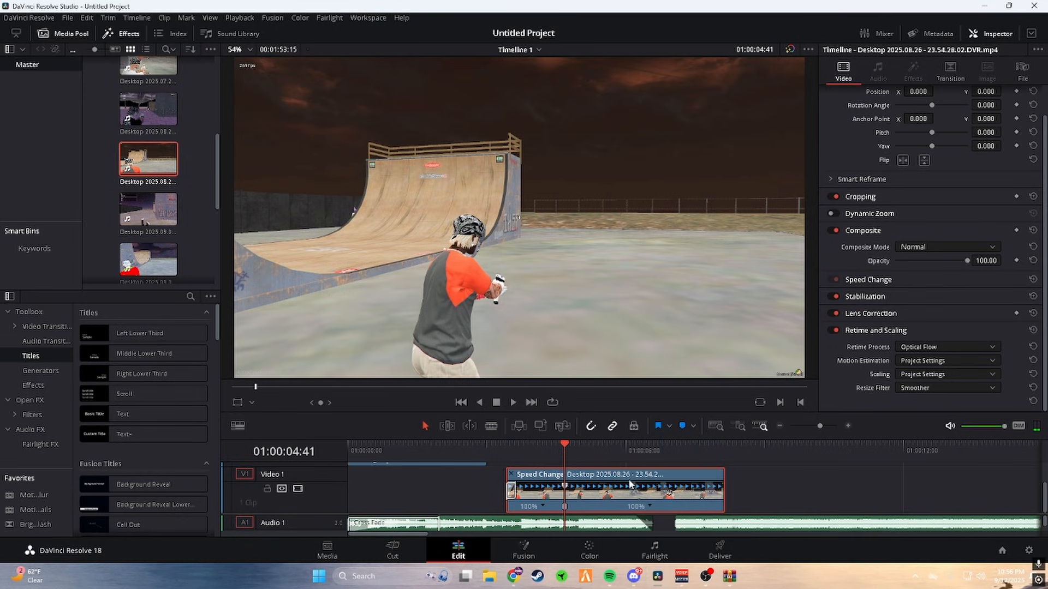
{"action": "left_click_drag", "start_coordinate": [566, 447], "coordinate": [588, 448]}
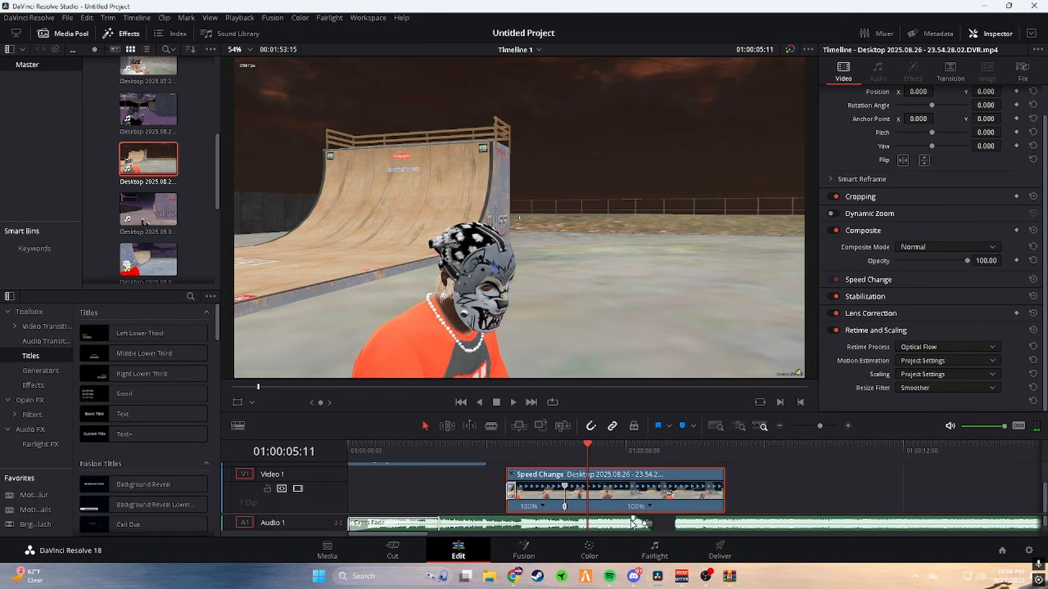
{"action": "left_click", "coordinate": [649, 507]}
{"action": "left_click", "coordinate": [688, 480]}
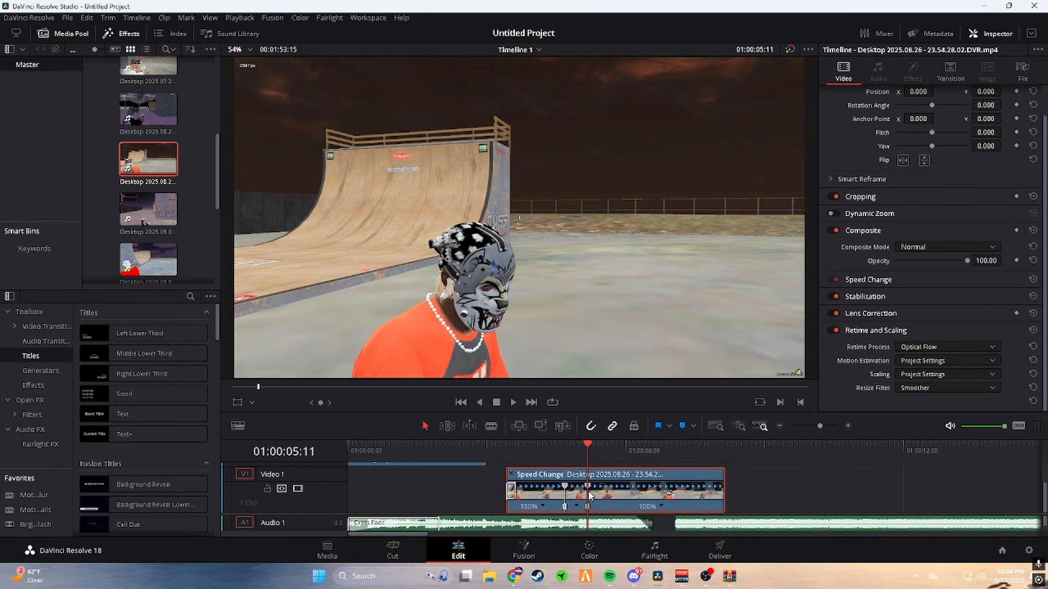
Slow down the section between the two speed points by adjusting the second point, and preview it from the clip's start
{"action": "left_click_drag", "start_coordinate": [587, 487], "coordinate": [588, 510]}
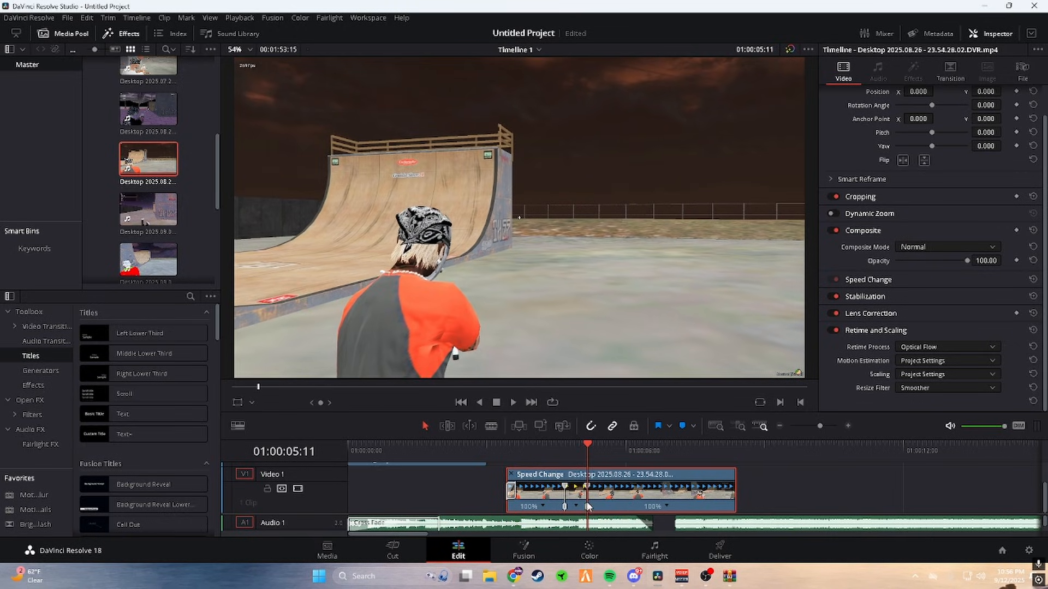
{"action": "key", "text": "Up"}
{"action": "key", "text": "space"}
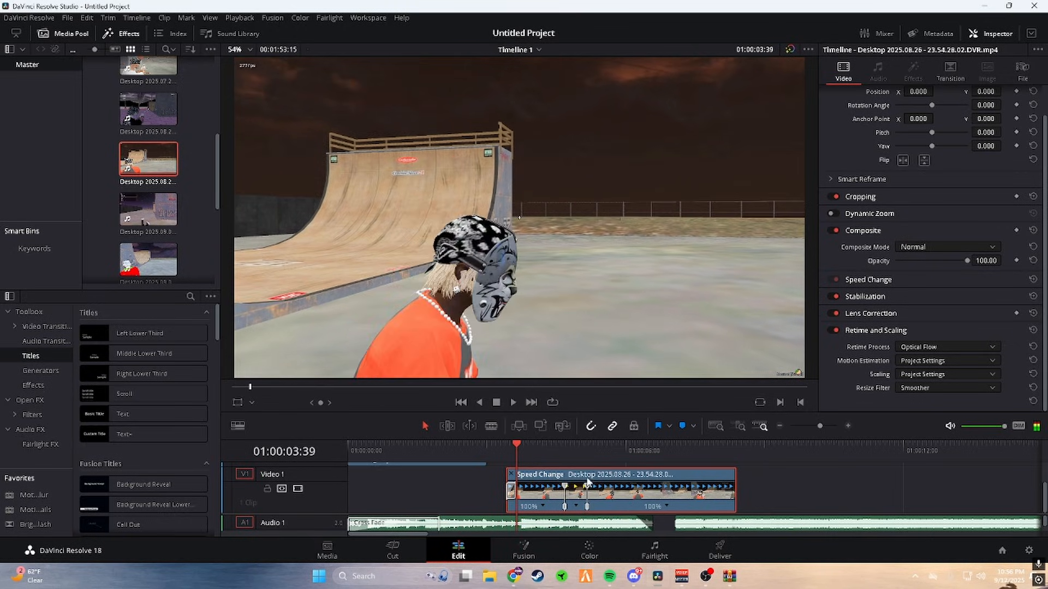
{"action": "left_click_drag", "start_coordinate": [588, 490], "coordinate": [603, 511]}
{"action": "mouse_move", "coordinate": [603, 512]}
{"action": "left_mouse_down"}
{"action": "mouse_move", "coordinate": [623, 513]}
{"action": "mouse_move", "coordinate": [591, 510]}
{"action": "left_mouse_up"}
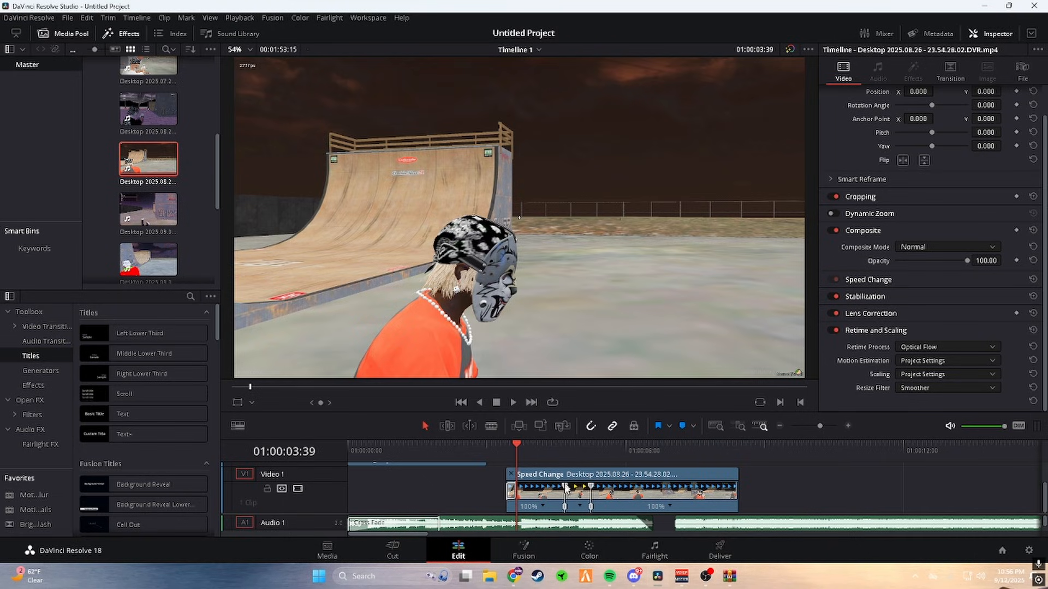
Speed up the opening section of the Desktop 2025.08.26 clip to 152% by moving its first speed point earlier, and preview from 01:00:03:00
{"action": "left_click_drag", "start_coordinate": [566, 489], "coordinate": [544, 506]}
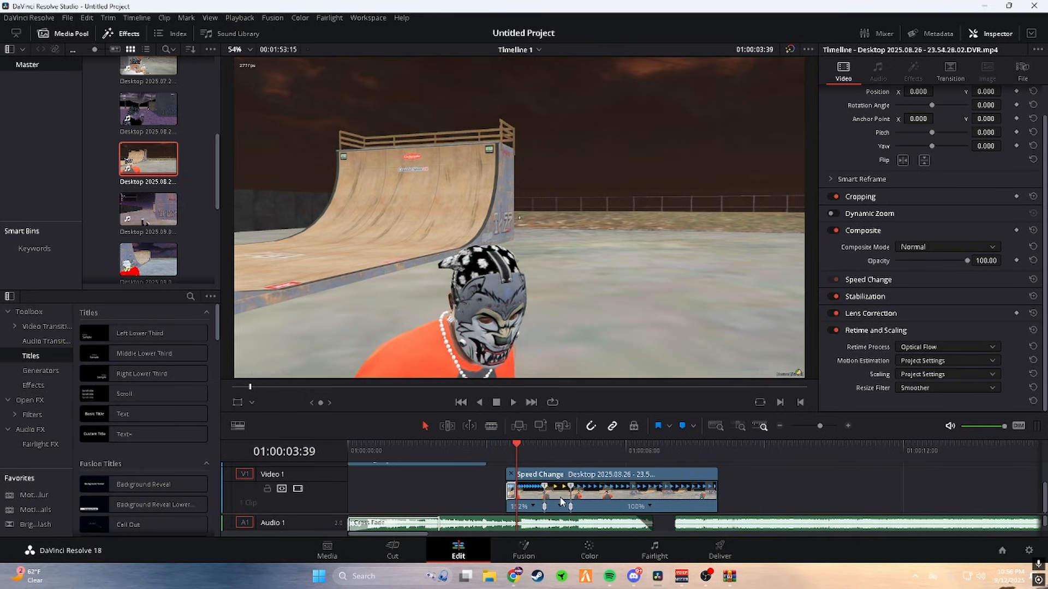
{"action": "key", "text": "Up"}
{"action": "key", "text": "Up"}
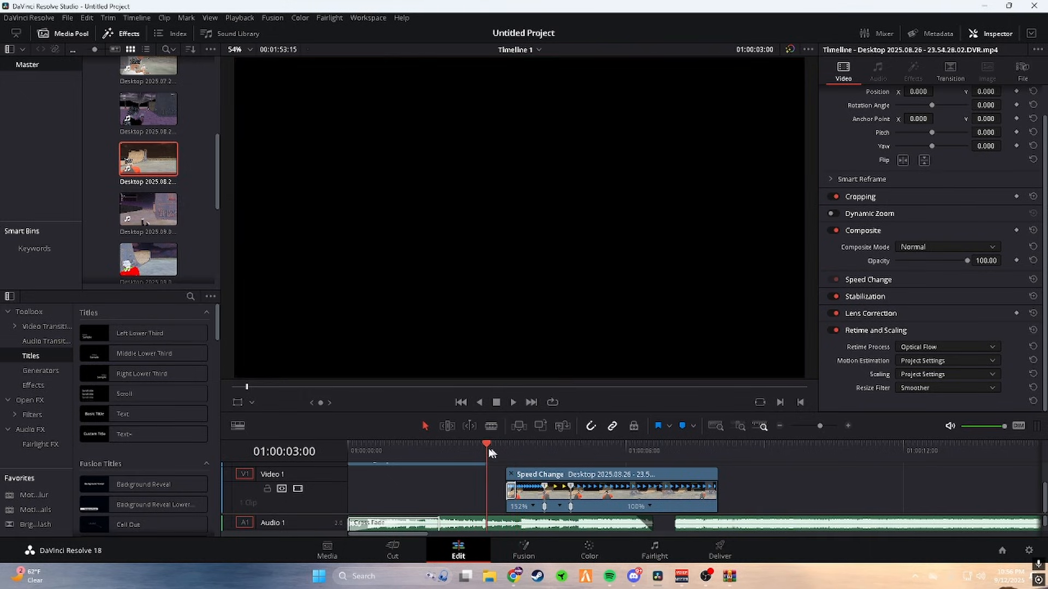
{"action": "left_click", "coordinate": [513, 403]}
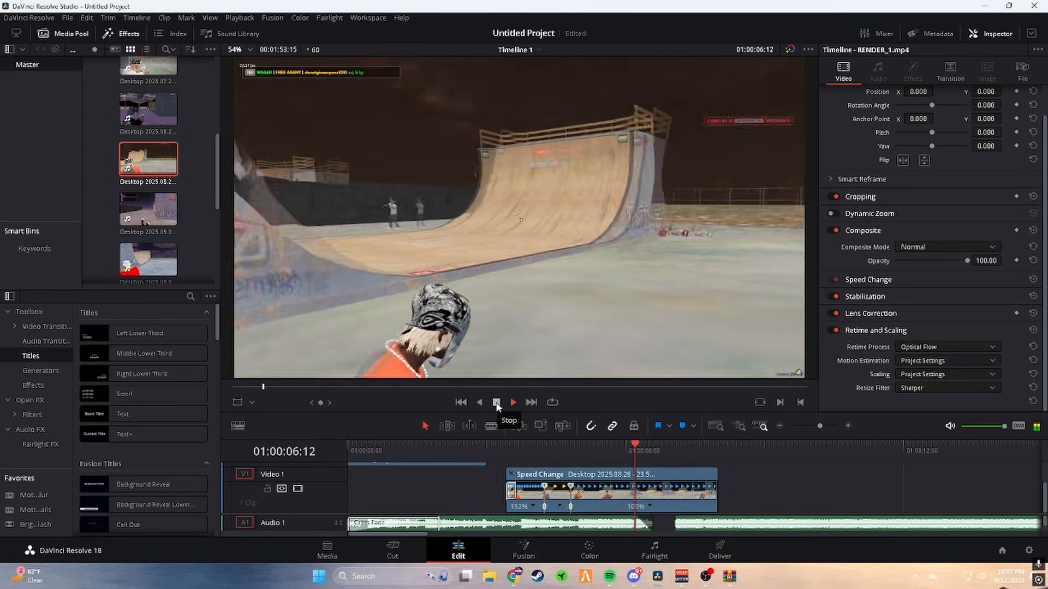
{"action": "left_click", "coordinate": [496, 403]}
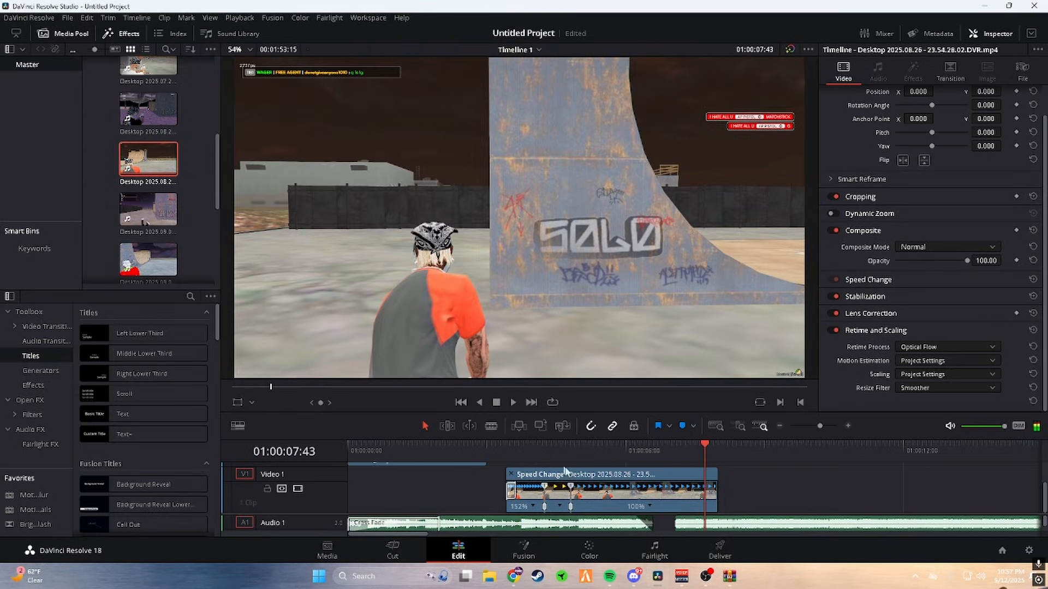
Review the Desktop 2025.08.26 clip around 01:00:05:52 and replay it from near its start
{"action": "left_click_drag", "start_coordinate": [591, 463], "coordinate": [619, 457]}
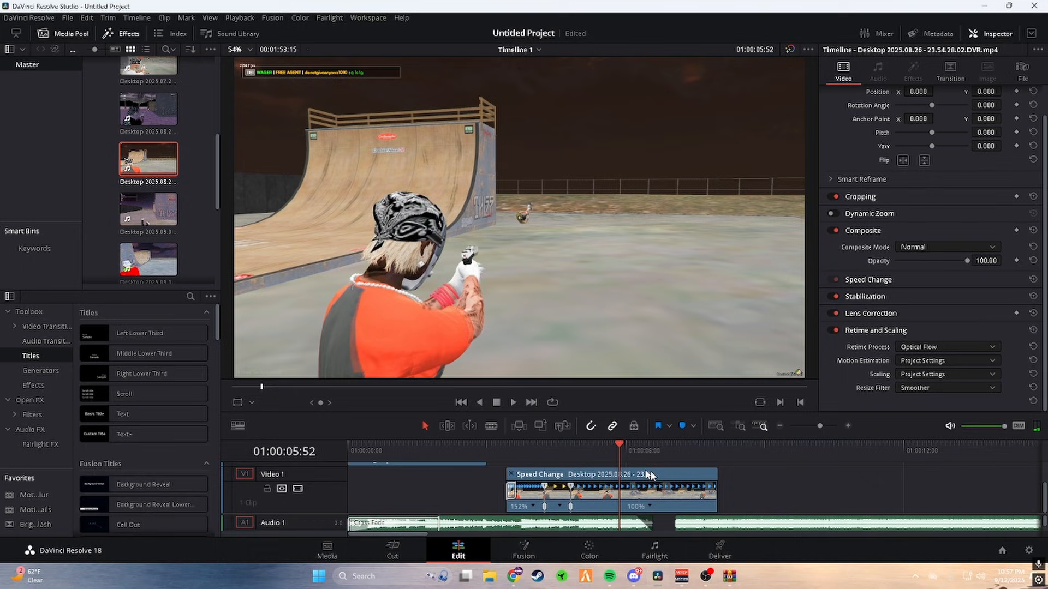
{"action": "left_click", "coordinate": [568, 453]}
{"action": "left_click", "coordinate": [537, 454]}
{"action": "key", "text": "space"}
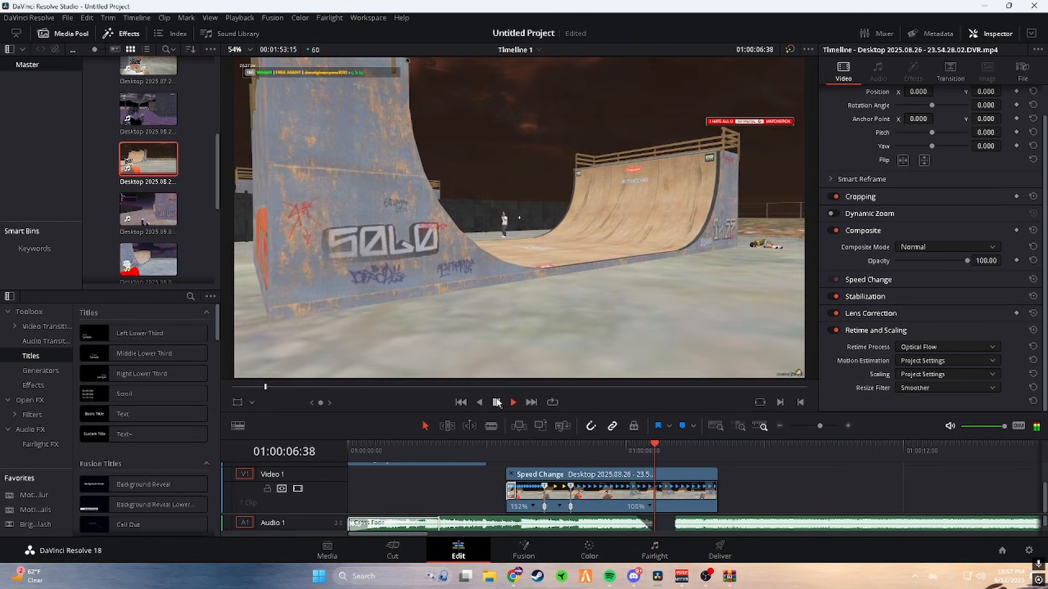
{"action": "left_click", "coordinate": [496, 402]}
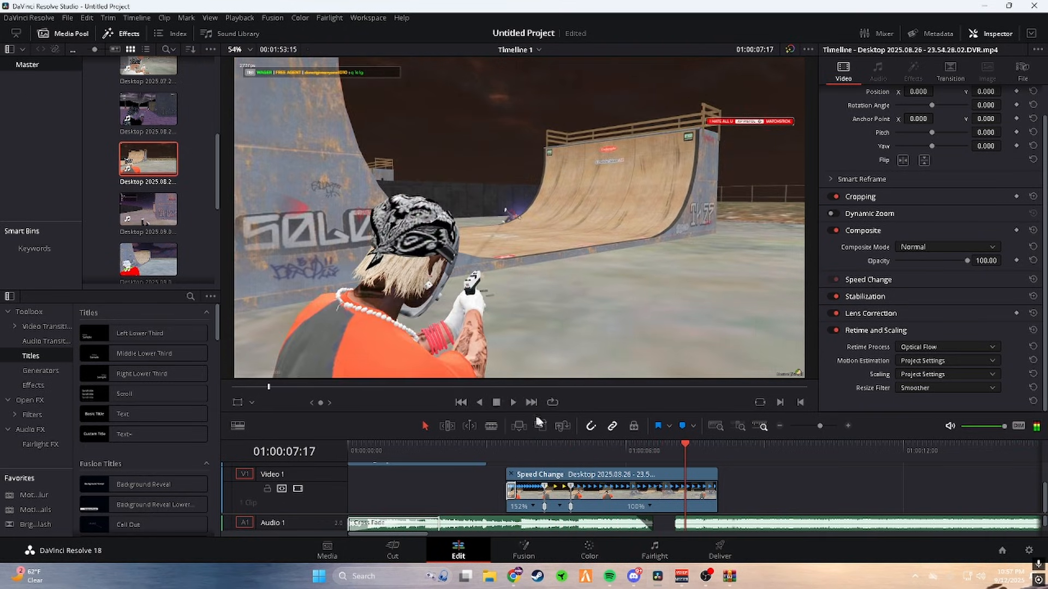
Add a speed point to the Desktop 2025.08.26 clip at 01:00:07:14
{"action": "left_click", "coordinate": [683, 450]}
{"action": "key", "text": "space"}
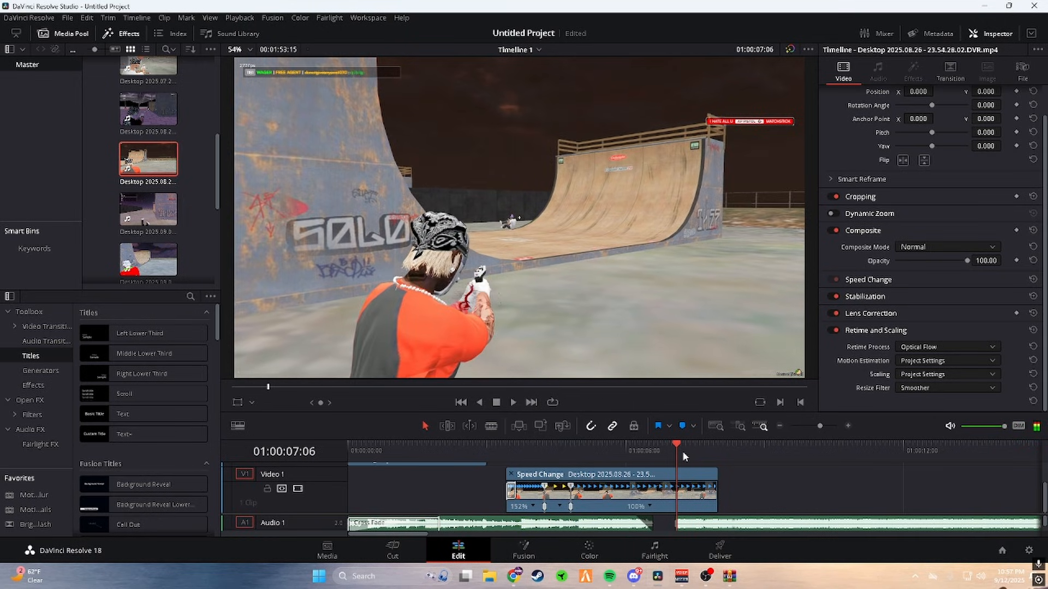
{"action": "left_click", "coordinate": [682, 451]}
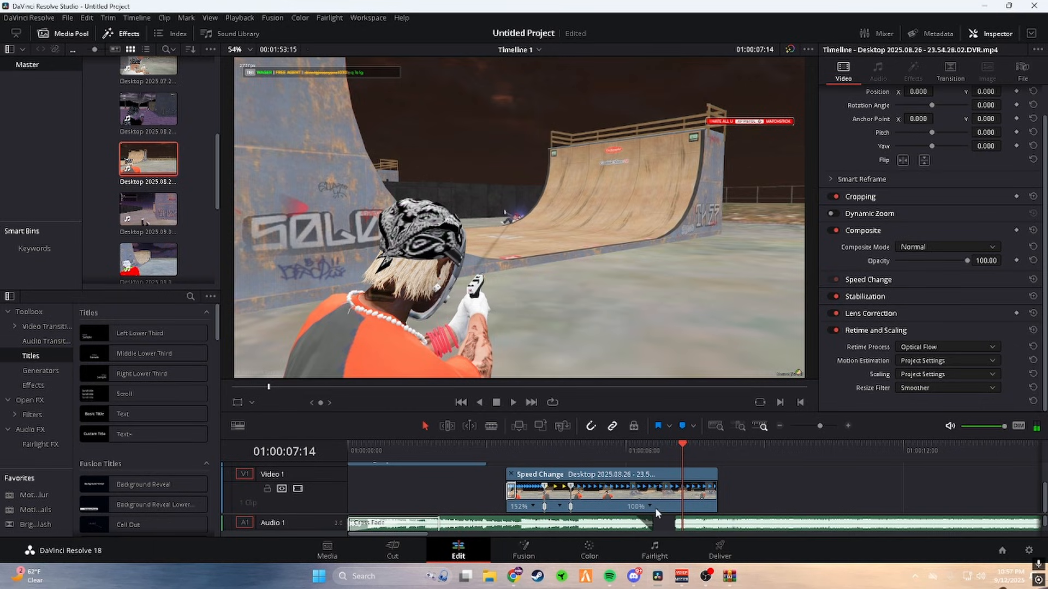
{"action": "left_click", "coordinate": [650, 507]}
{"action": "left_click", "coordinate": [709, 471]}
Move the clip's last speed point slightly earlier so the section before it plays at 107%
{"action": "left_click", "coordinate": [689, 449]}
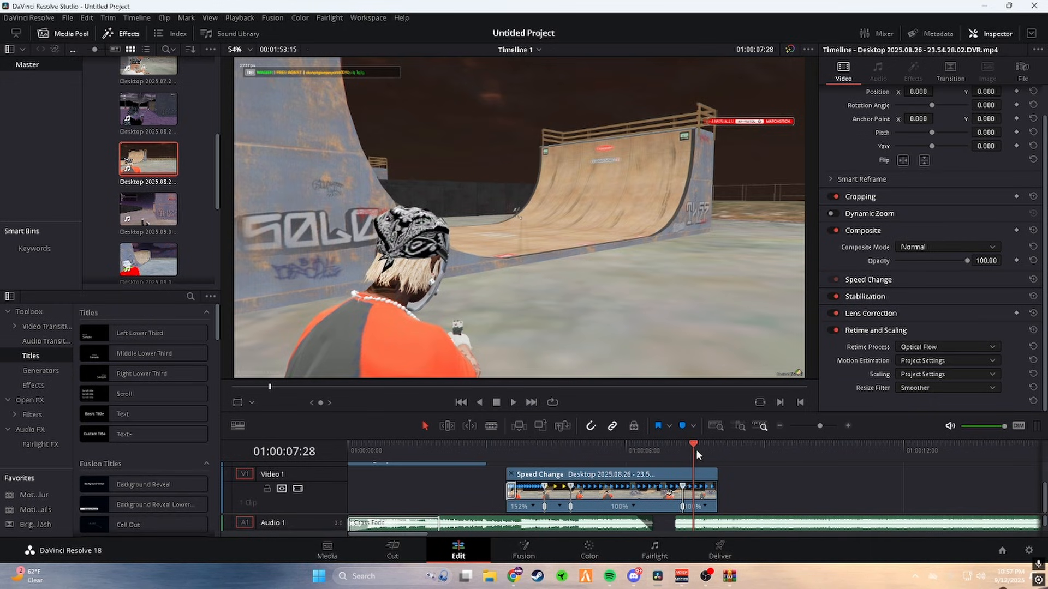
{"action": "left_click_drag", "start_coordinate": [696, 451], "coordinate": [705, 451]}
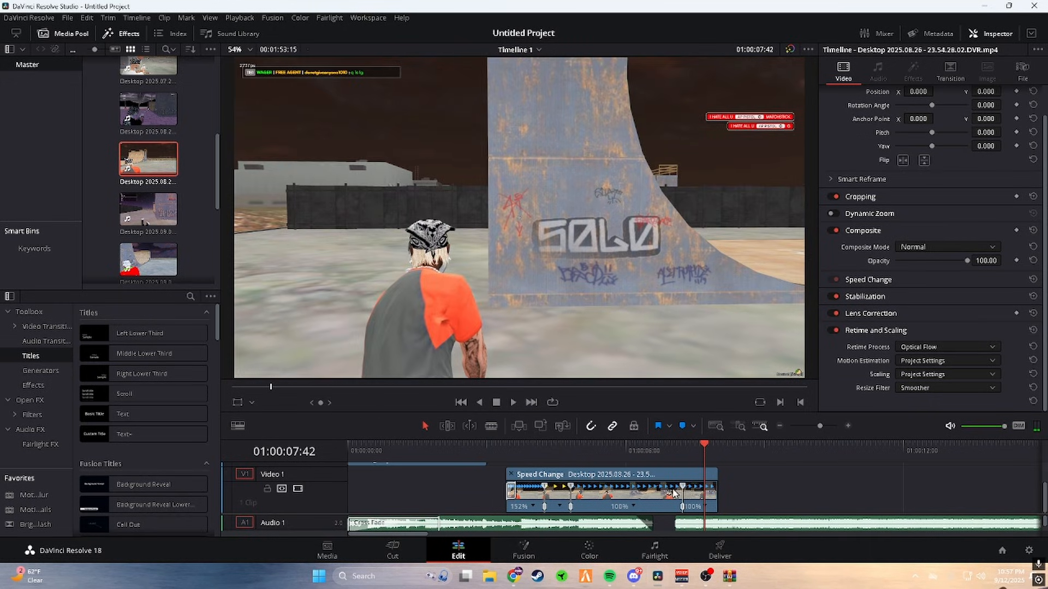
{"action": "left_click_drag", "start_coordinate": [682, 494], "coordinate": [676, 496]}
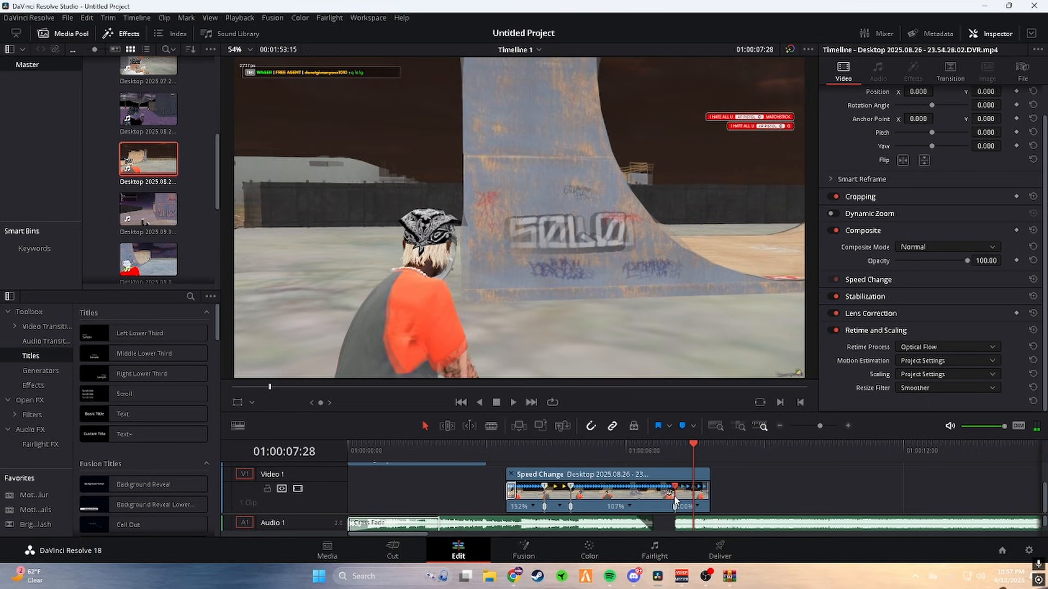
{"action": "left_click", "coordinate": [677, 505]}
{"action": "key", "text": "ctrl+z"}
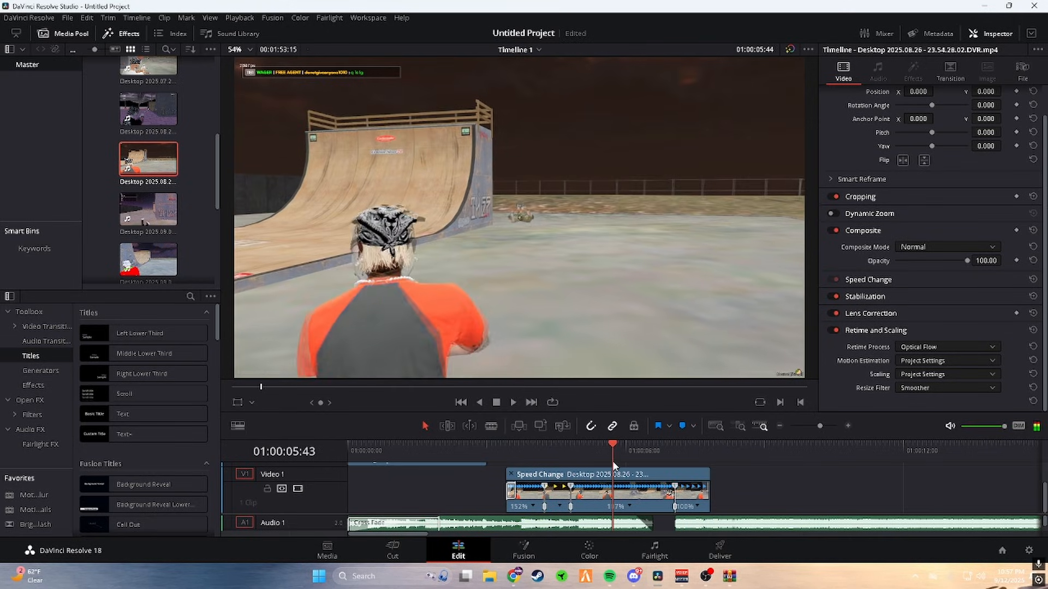
Add a speed point to the Desktop 2025.08.26 clip at 01:00:05:52
{"action": "mouse_move", "coordinate": [612, 448]}
{"action": "left_mouse_down"}
{"action": "mouse_move", "coordinate": [601, 449]}
{"action": "mouse_move", "coordinate": [619, 451]}
{"action": "left_mouse_up"}
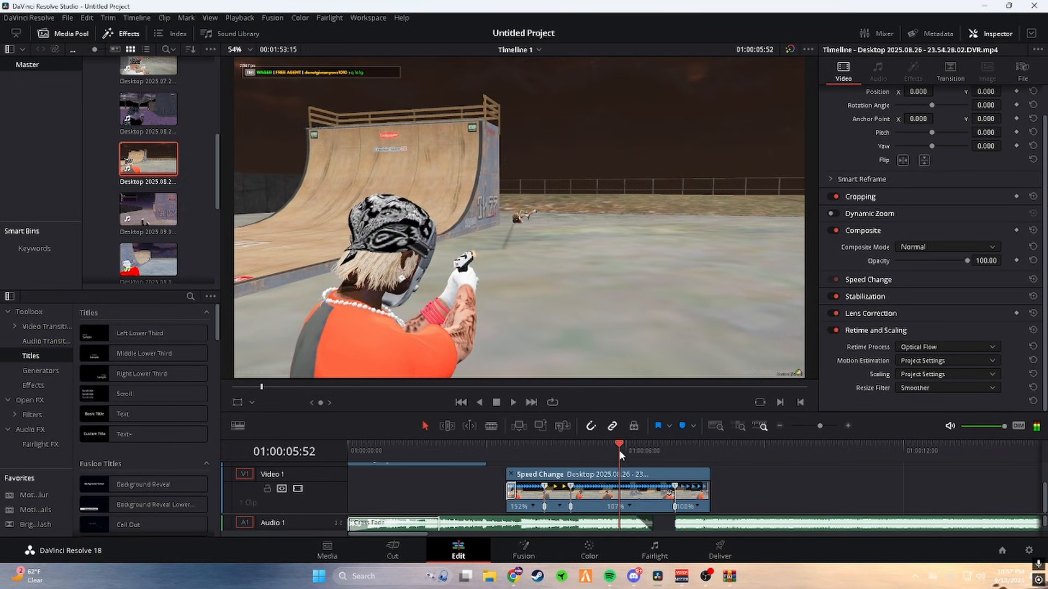
{"action": "left_click", "coordinate": [631, 505]}
{"action": "left_click", "coordinate": [640, 481]}
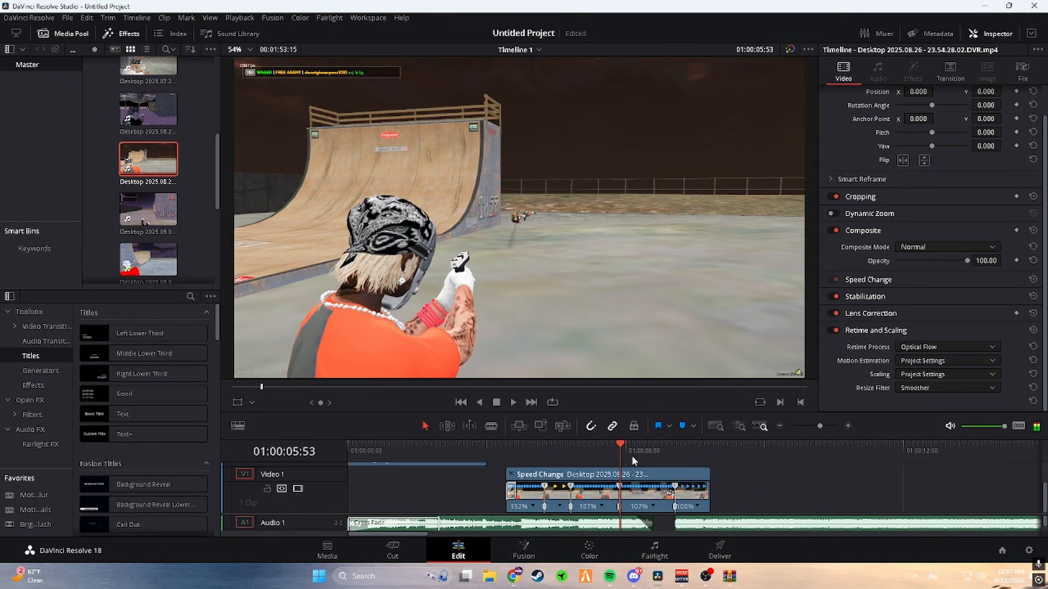
Add another speed point to the Desktop 2025.08.26 clip at 01:00:06:11
{"action": "key", "text": "Right"}
{"action": "key", "text": "Right"}
{"action": "key", "text": "Right"}
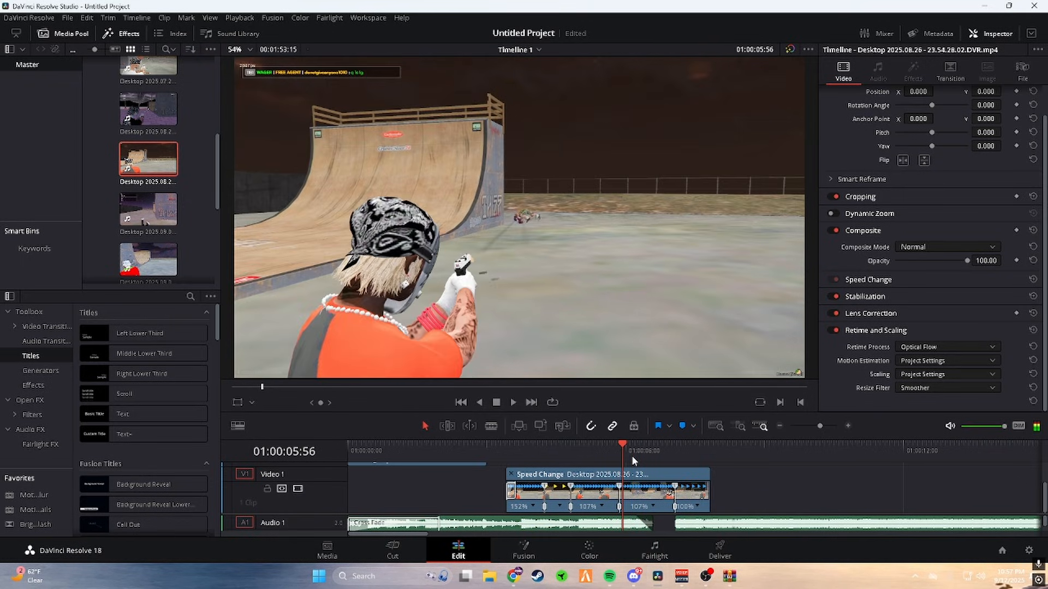
{"action": "key", "text": "Right"}
{"action": "key", "text": "Right"}
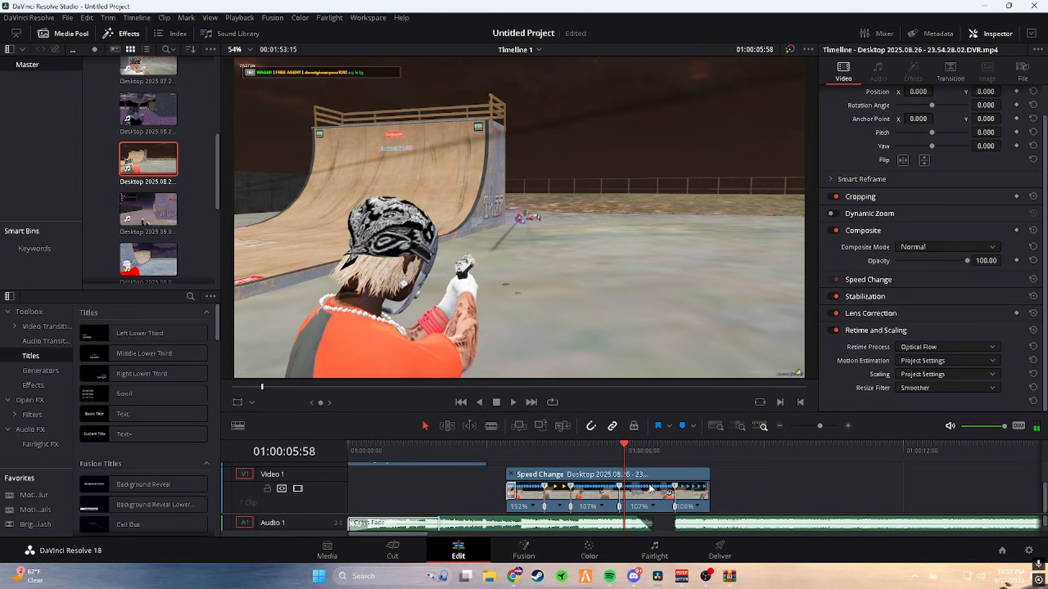
{"action": "left_click", "coordinate": [633, 454]}
{"action": "left_click", "coordinate": [654, 507]}
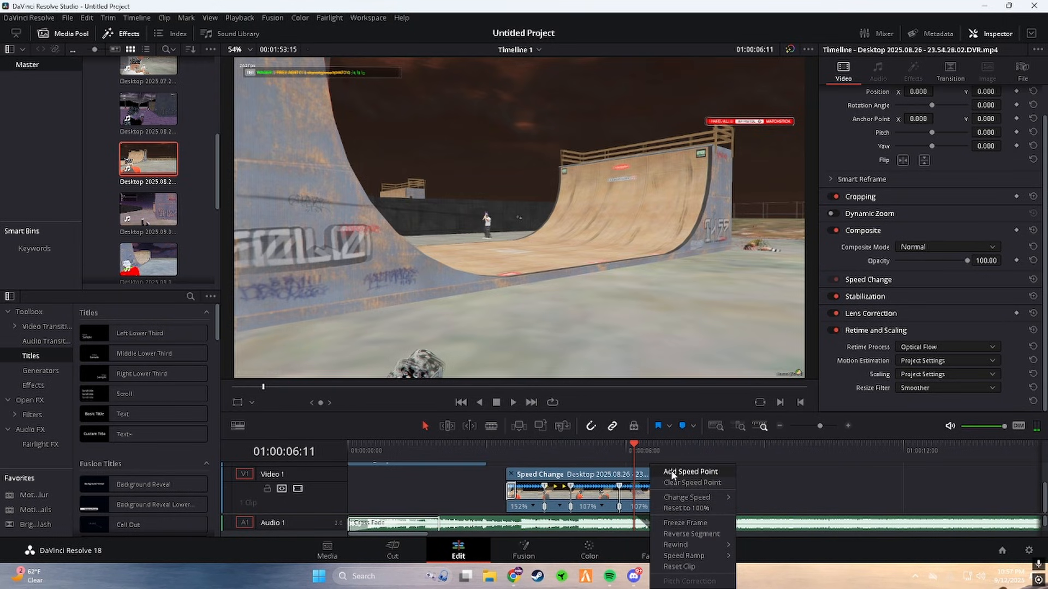
{"action": "left_click", "coordinate": [677, 473]}
Adjust the two middle speed points to slow the section between them and run the preceding one at 123%, then preview from the timeline start
{"action": "left_click_drag", "start_coordinate": [635, 487], "coordinate": [632, 525]}
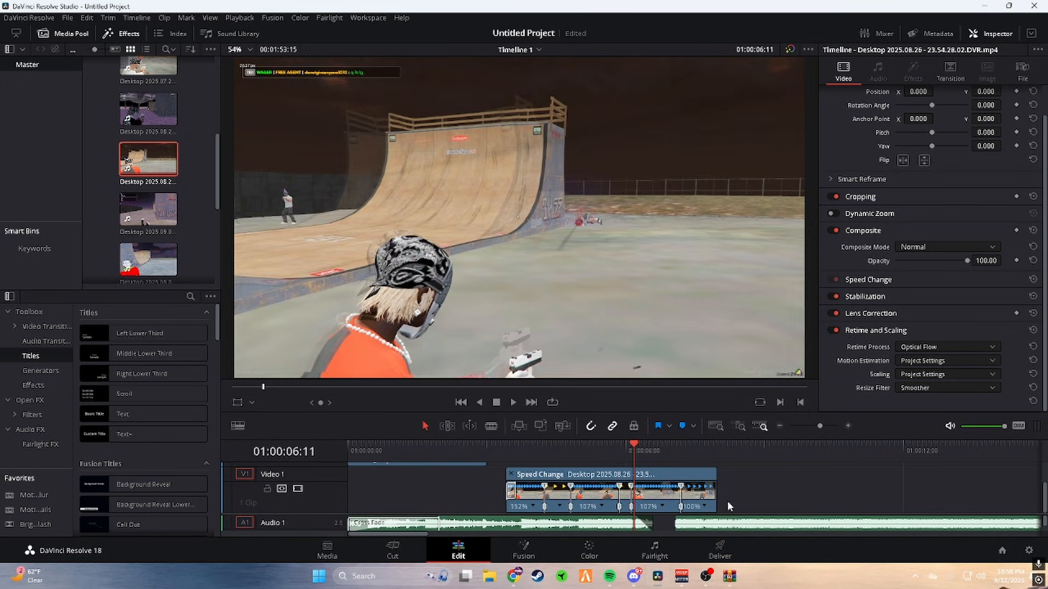
{"action": "left_click_drag", "start_coordinate": [619, 489], "coordinate": [612, 494]}
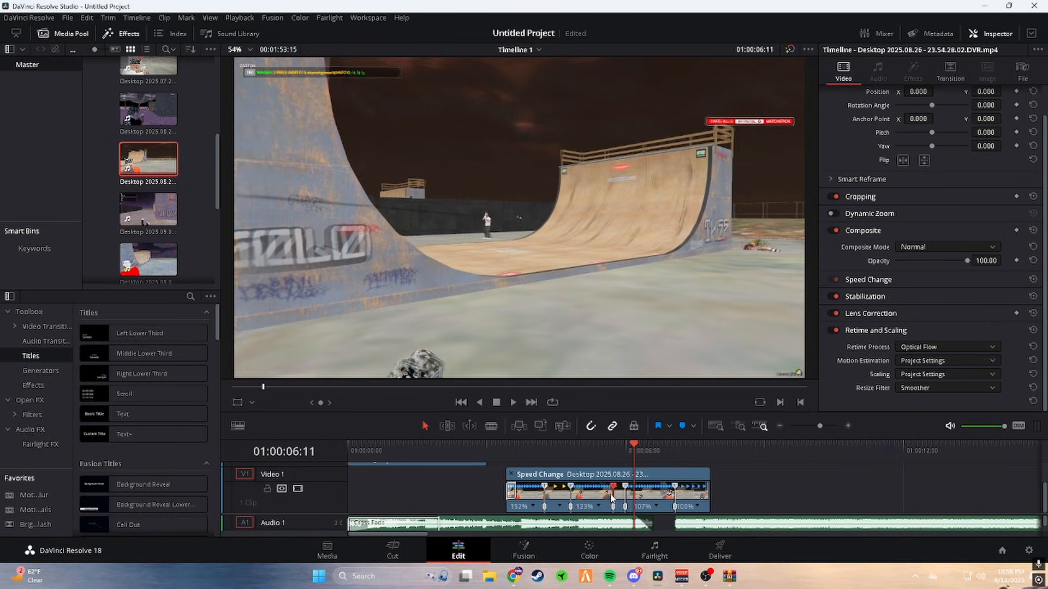
{"action": "left_click_drag", "start_coordinate": [636, 450], "coordinate": [451, 449]}
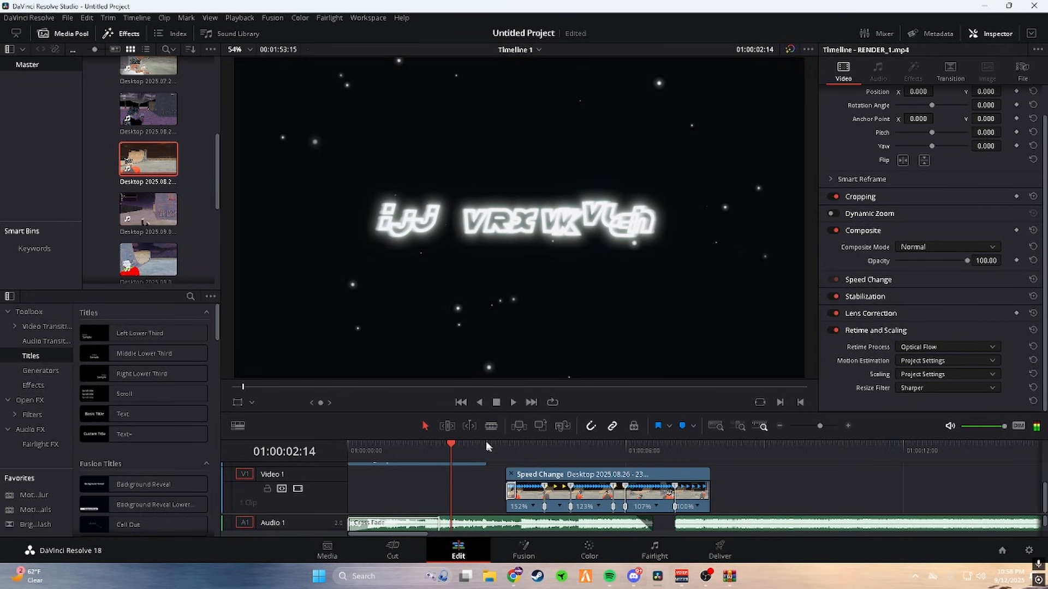
{"action": "key", "text": "Home"}
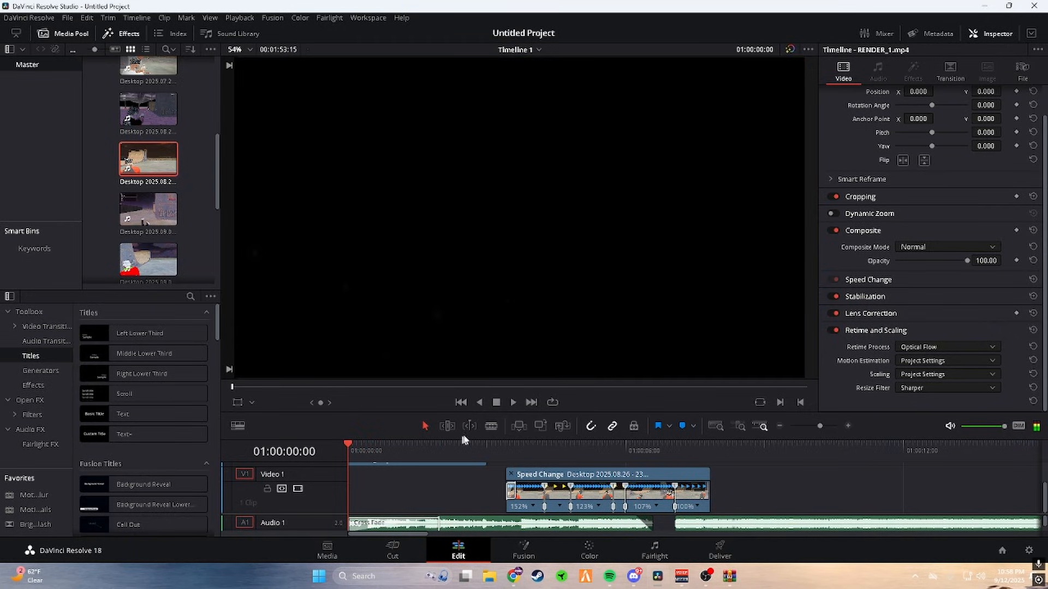
{"action": "left_click", "coordinate": [513, 403]}
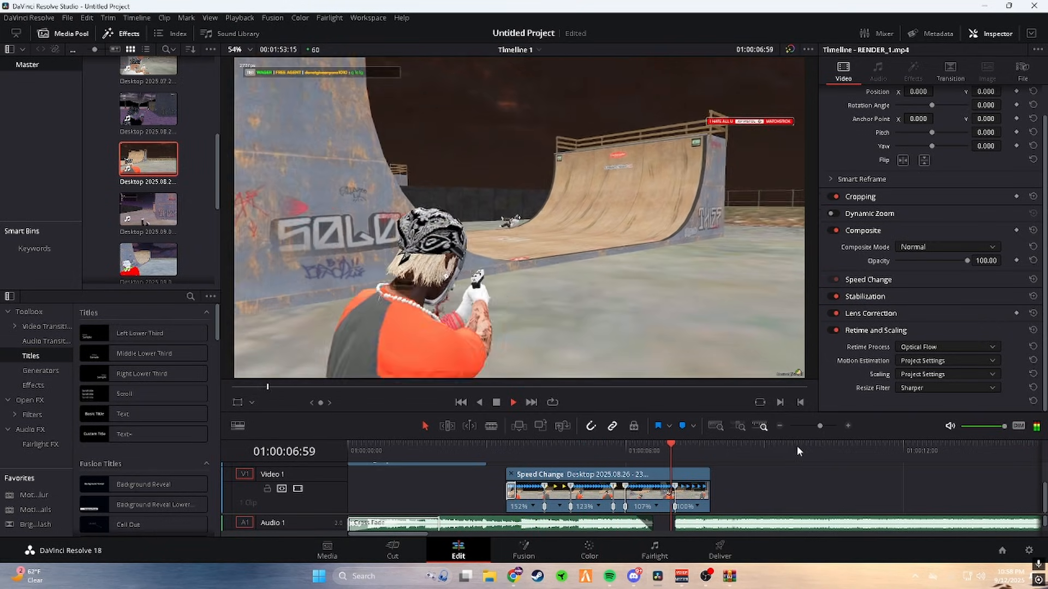
{"action": "key", "text": "space"}
Try to stretch the end of the Desktop 2025.08.26 clip so its last section plays at 33%, and preview it from 01:00:03:39
{"action": "left_click", "coordinate": [675, 446]}
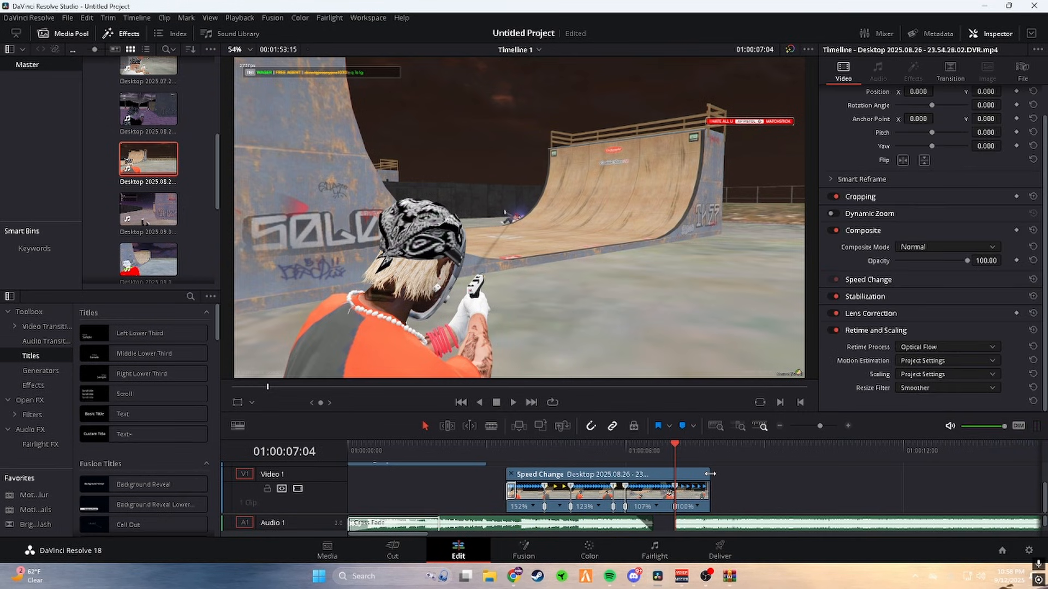
{"action": "left_click_drag", "start_coordinate": [709, 474], "coordinate": [779, 477]}
{"action": "left_click", "coordinate": [476, 453]}
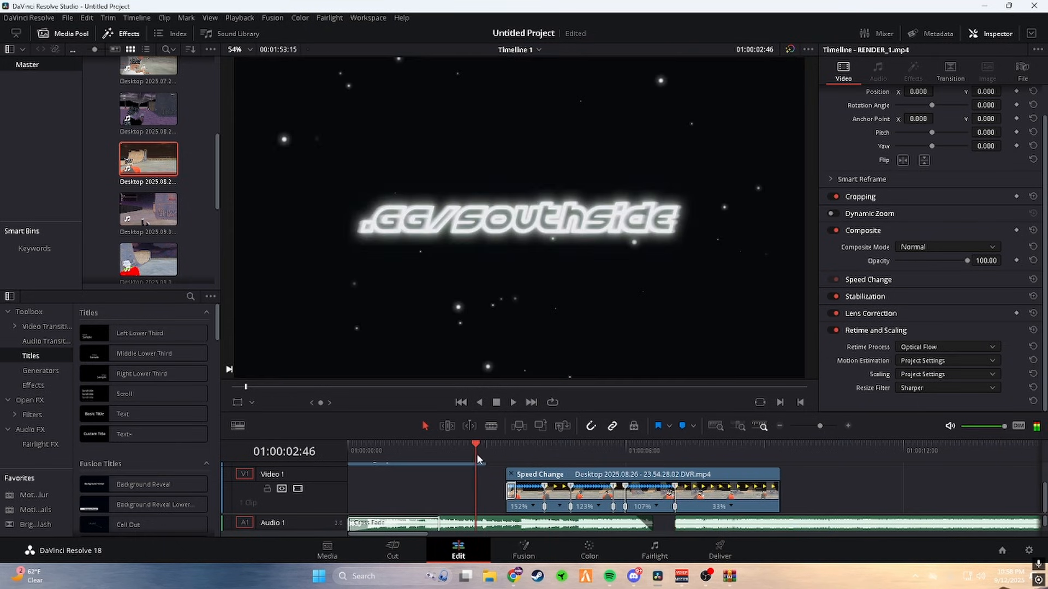
{"action": "left_click", "coordinate": [518, 448]}
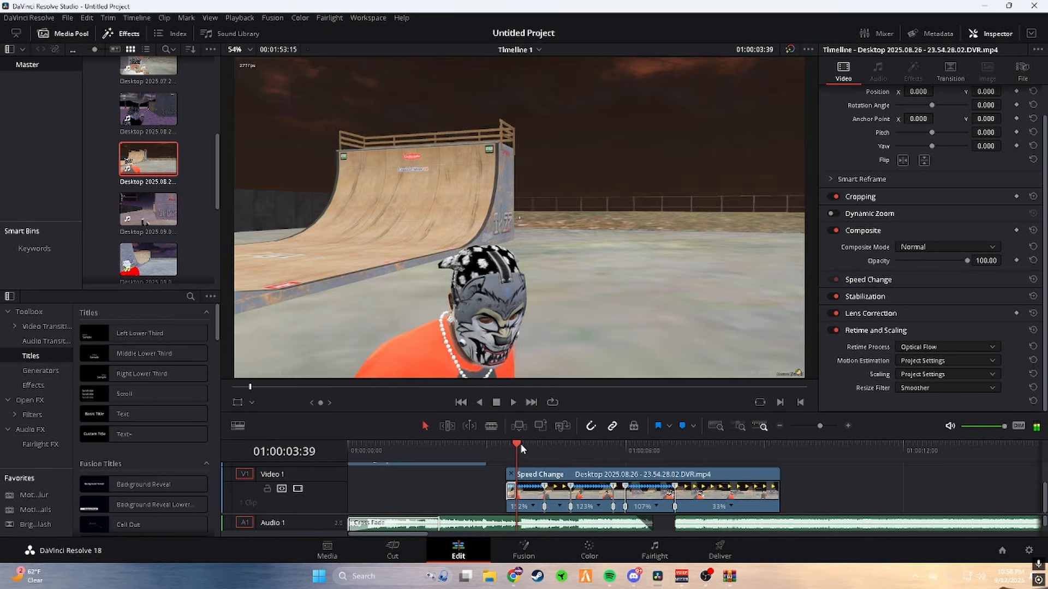
{"action": "left_click", "coordinate": [513, 403]}
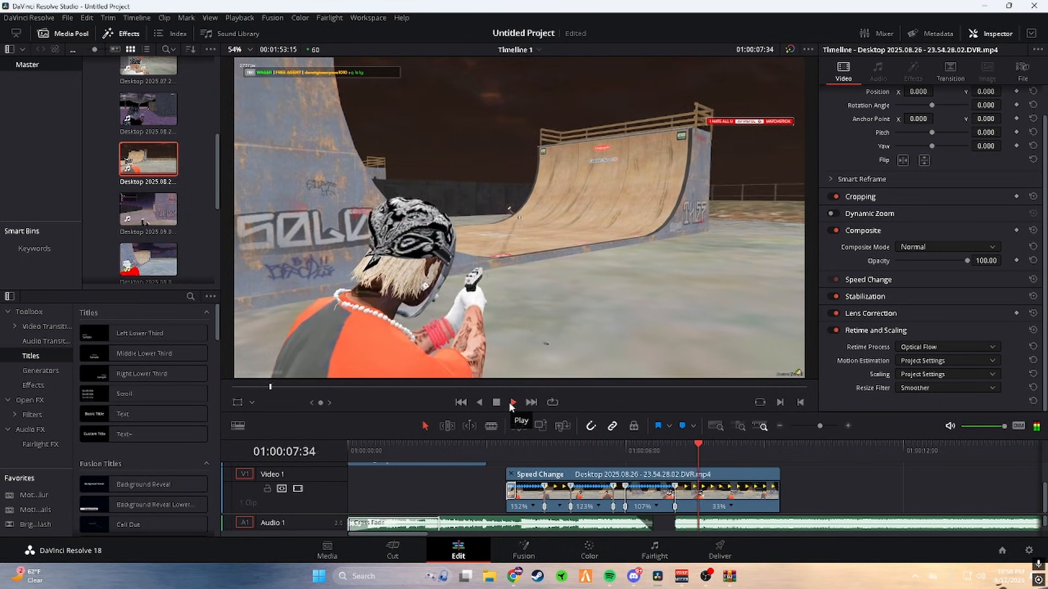
{"action": "left_click", "coordinate": [502, 401]}
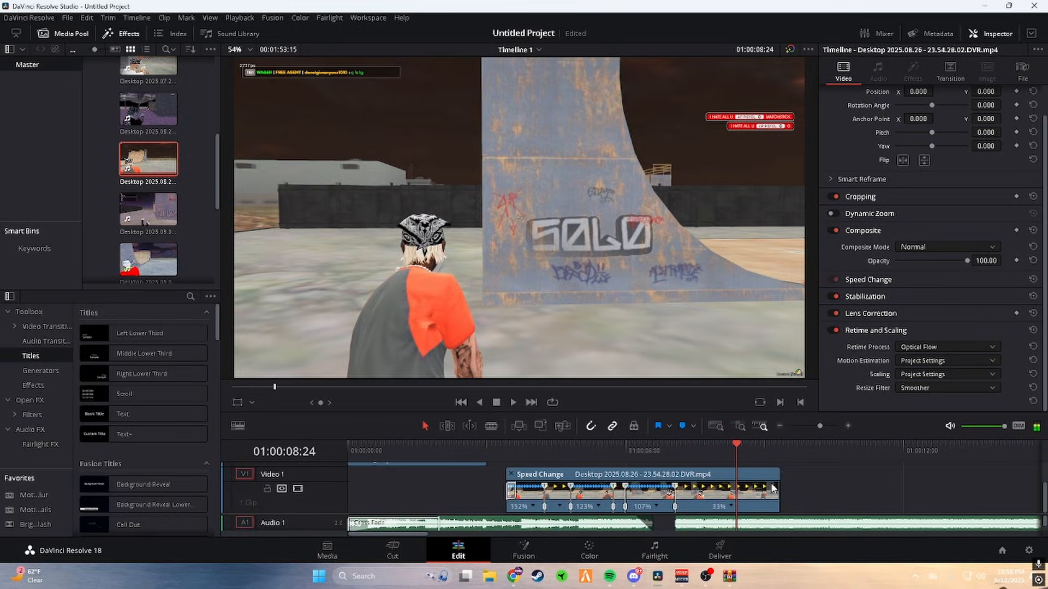
{"action": "key", "text": "ctrl+z"}
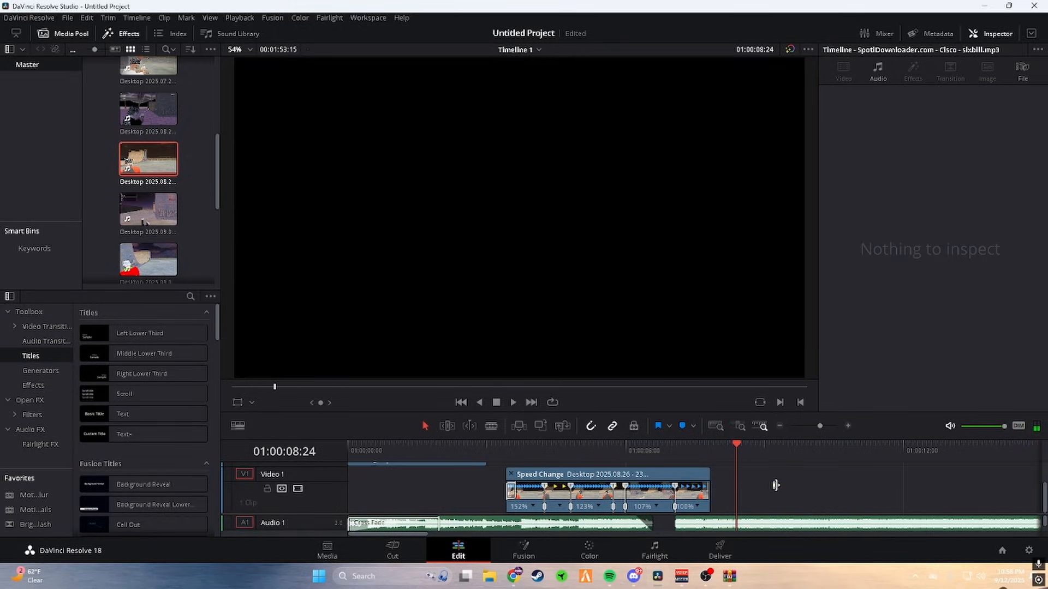
{"action": "left_click", "coordinate": [708, 492]}
{"action": "right_click", "coordinate": [691, 490]}
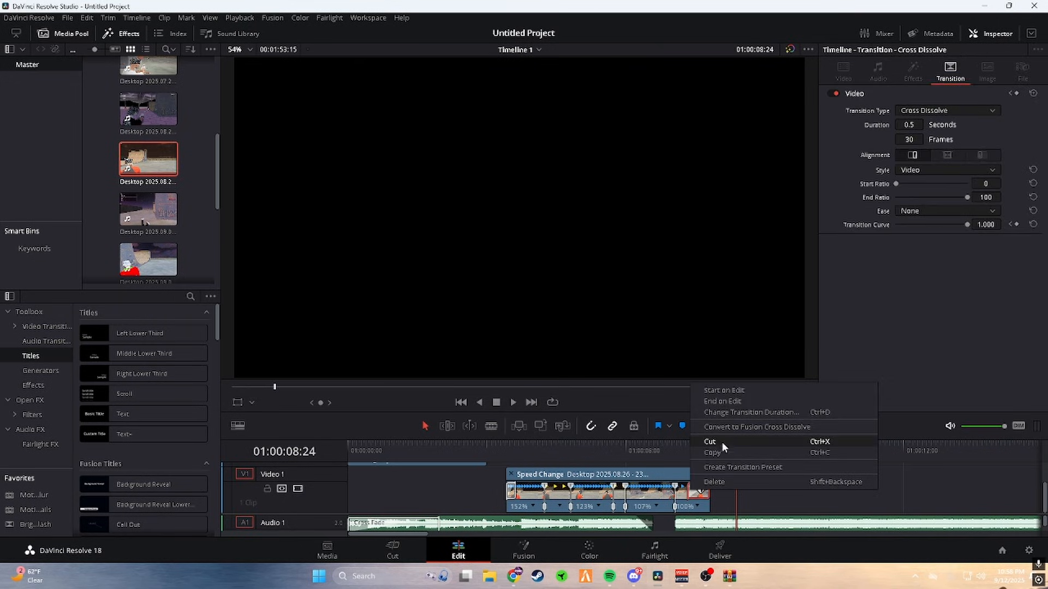
{"action": "key", "text": "Escape"}
{"action": "right_click", "coordinate": [708, 496]}
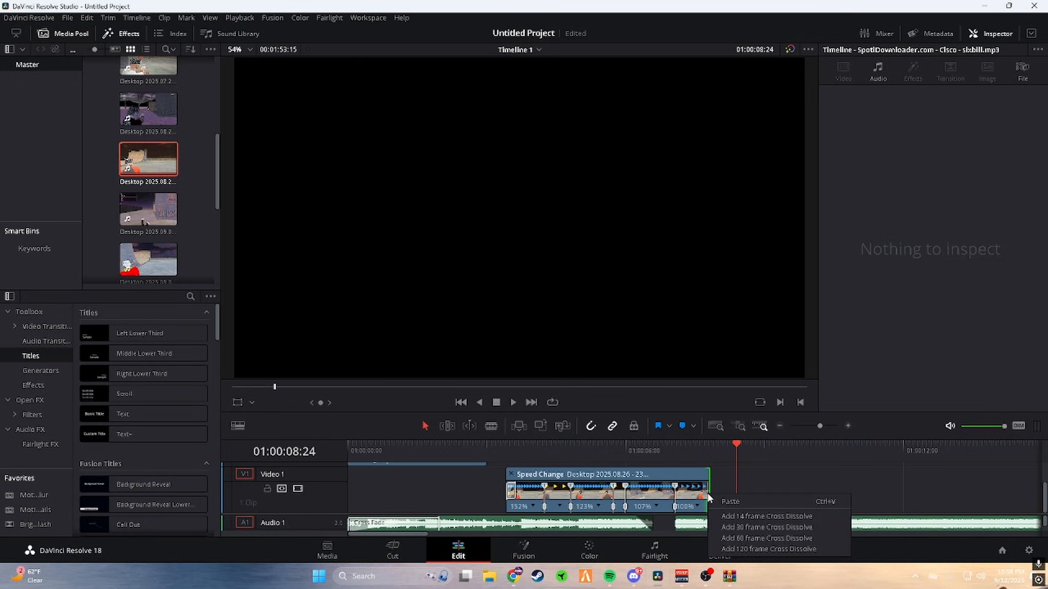
{"action": "key", "text": "Escape"}
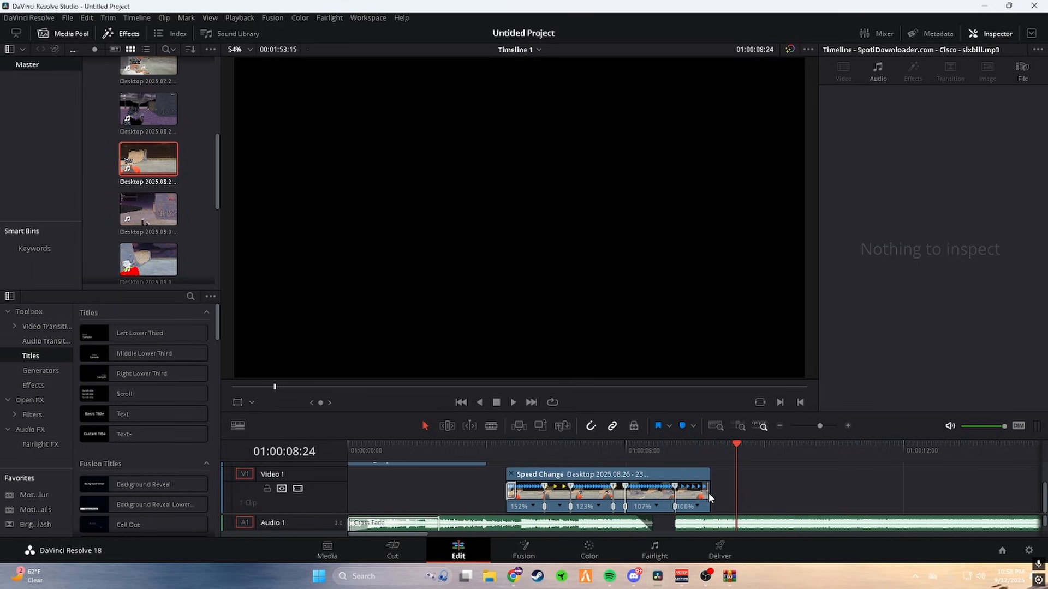
Add a 14-frame Cross Dissolve at the end of the Desktop 2025.08.26 clip and return the playhead to 01:00:03:00
{"action": "right_click", "coordinate": [708, 495]}
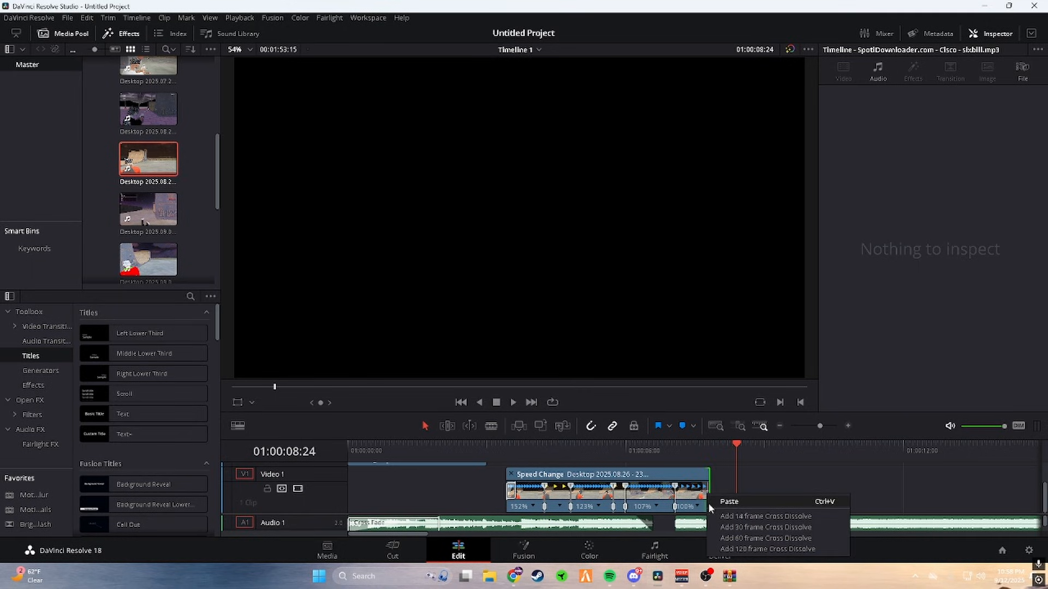
{"action": "left_click", "coordinate": [717, 518]}
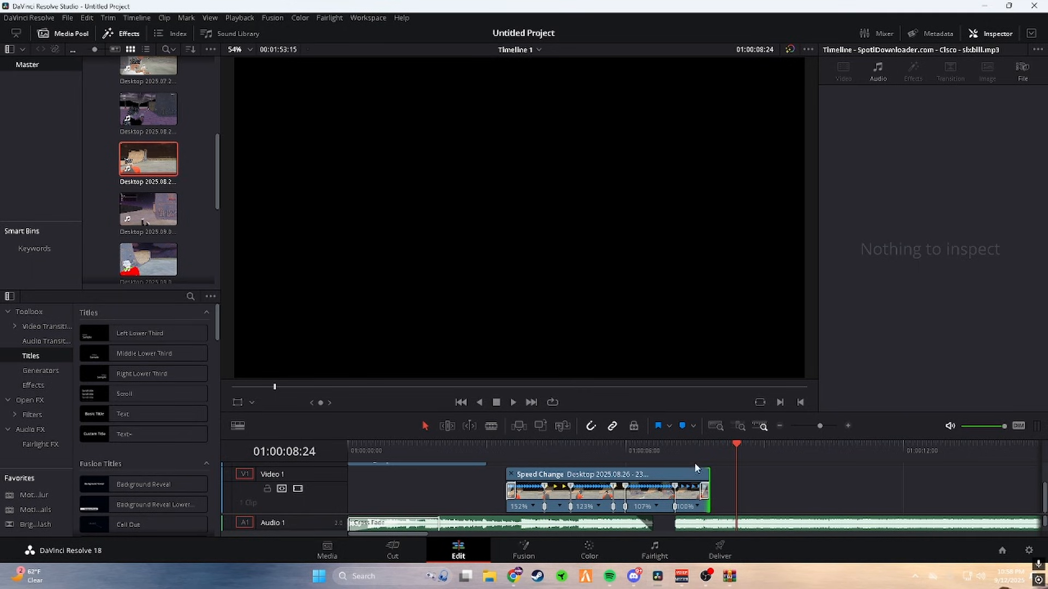
{"action": "left_click_drag", "start_coordinate": [694, 463], "coordinate": [540, 436]}
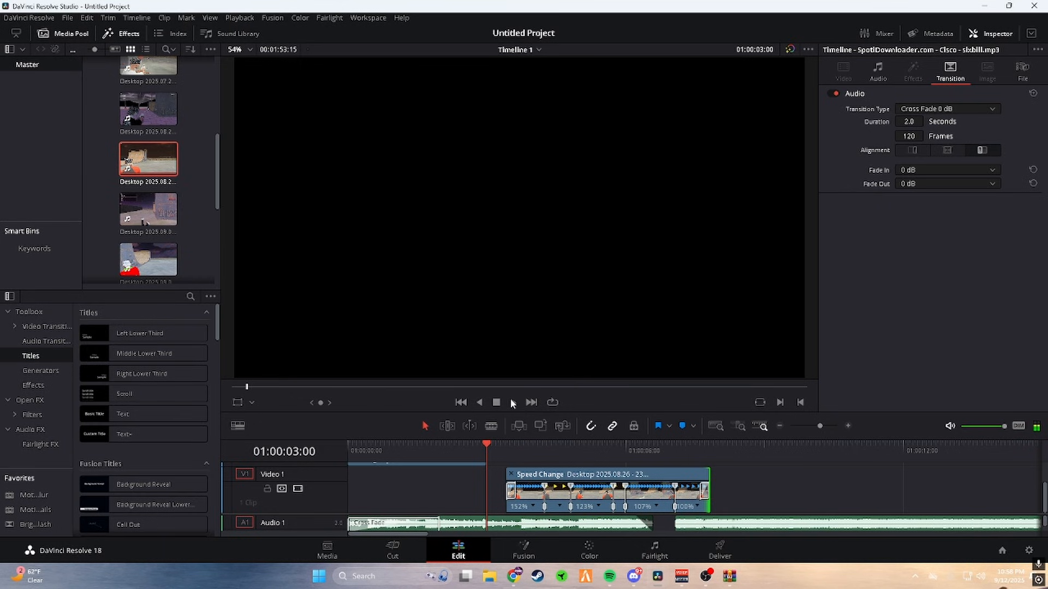
Preview the edit from 01:00:03:00 and place the Desktop 2025.09.05 clip on Video 2 at 01:00:08:18
{"action": "left_click", "coordinate": [513, 403]}
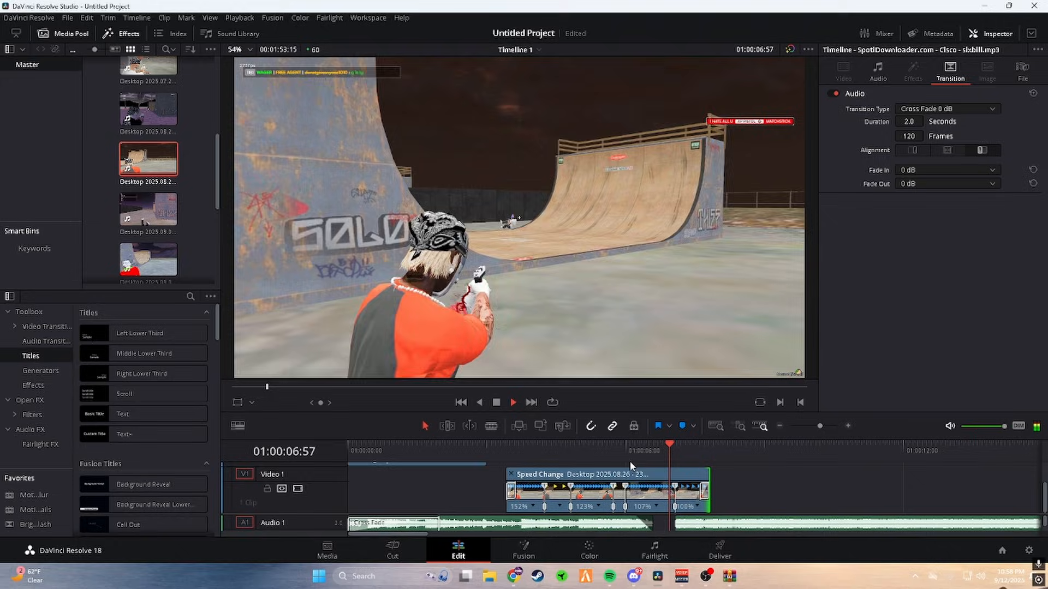
{"action": "left_click", "coordinate": [513, 402]}
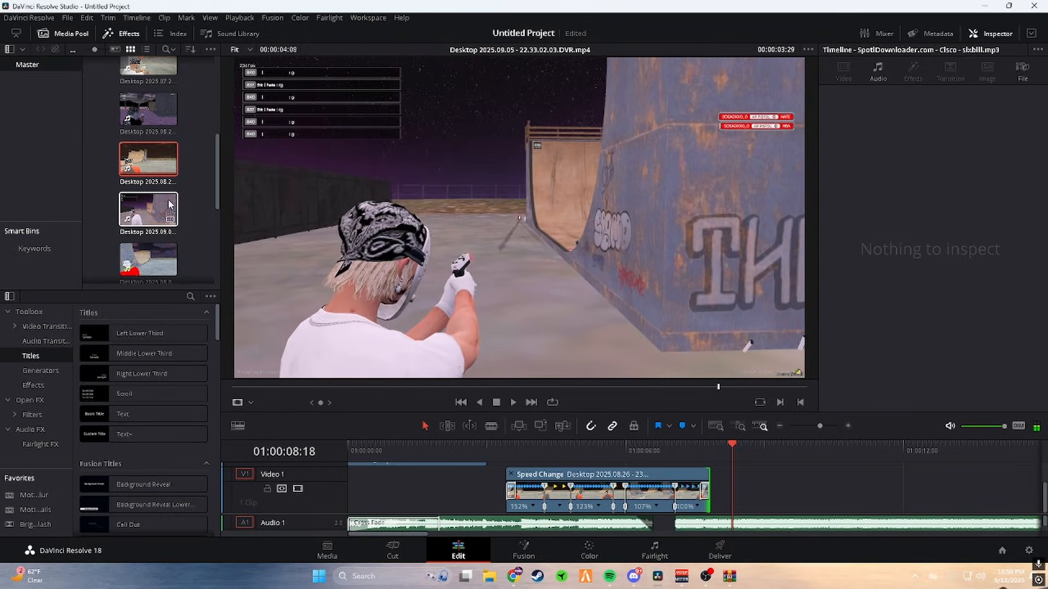
{"action": "left_click_drag", "start_coordinate": [168, 204], "coordinate": [754, 464]}
{"action": "right_click", "coordinate": [760, 460]}
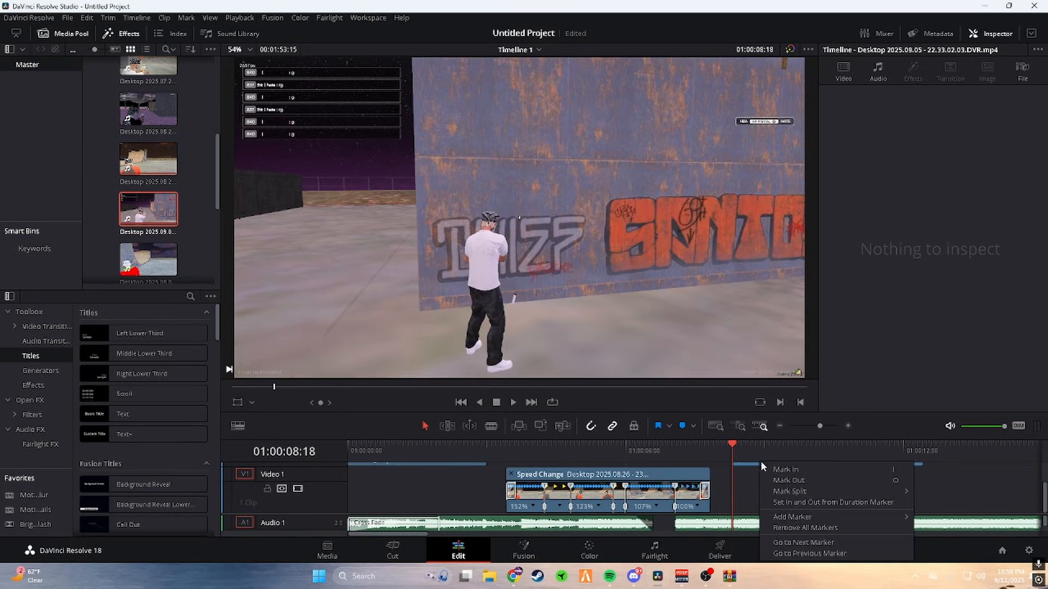
{"action": "key", "text": "Escape"}
Unlink the audio of the Desktop 2025.09.05 clip and delete it from Audio 2
{"action": "scroll", "coordinate": [1036, 527], "scroll_direction": "down", "scroll_amount": 2}
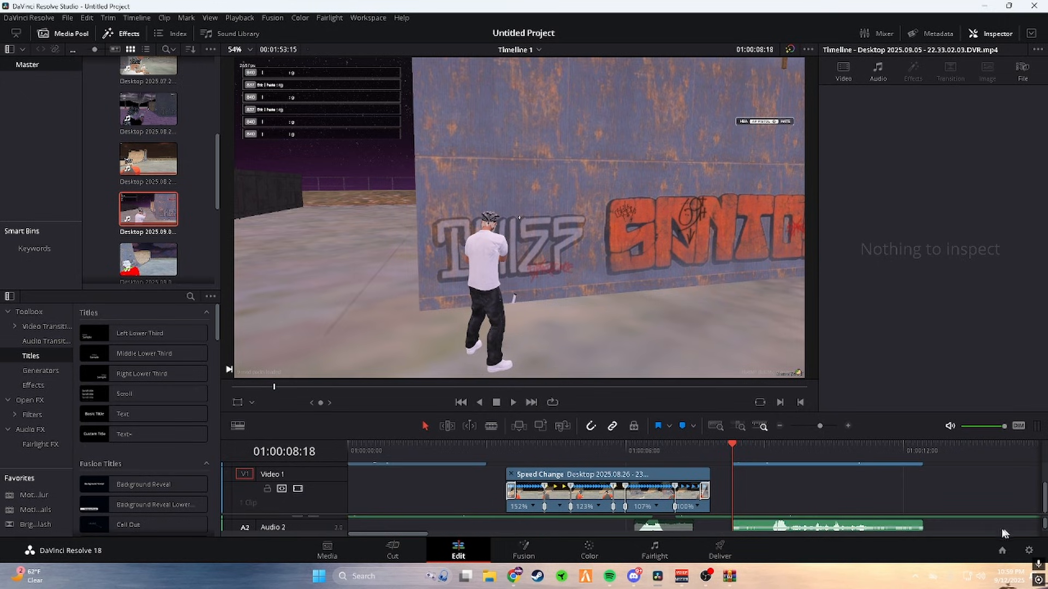
{"action": "right_click", "coordinate": [890, 527]}
{"action": "left_click", "coordinate": [939, 534]}
{"action": "left_click", "coordinate": [927, 526]}
{"action": "key", "text": "Delete"}
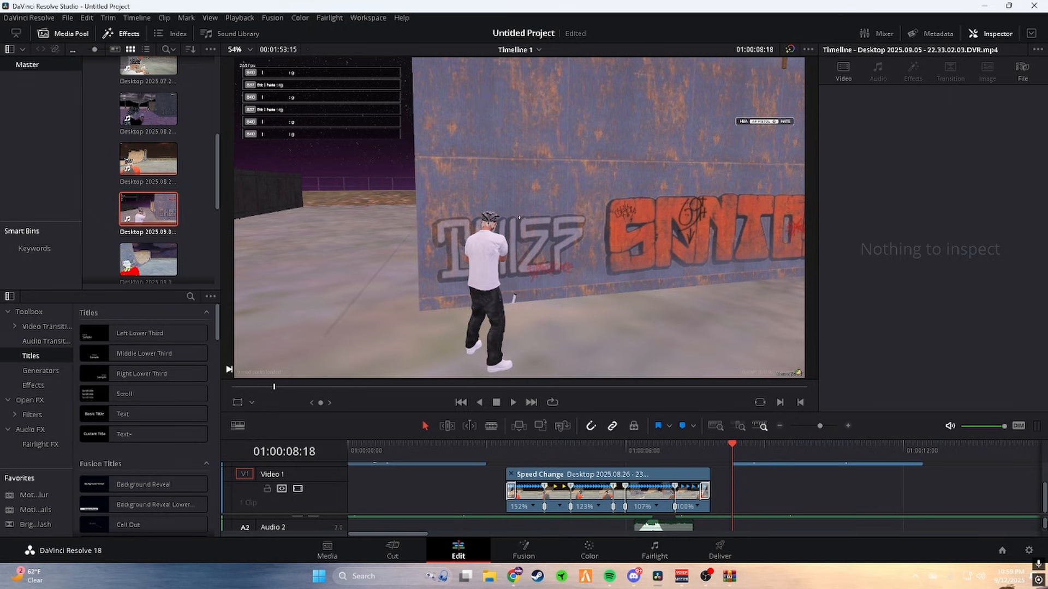
{"action": "scroll", "coordinate": [986, 491], "scroll_direction": "up", "scroll_amount": 3}
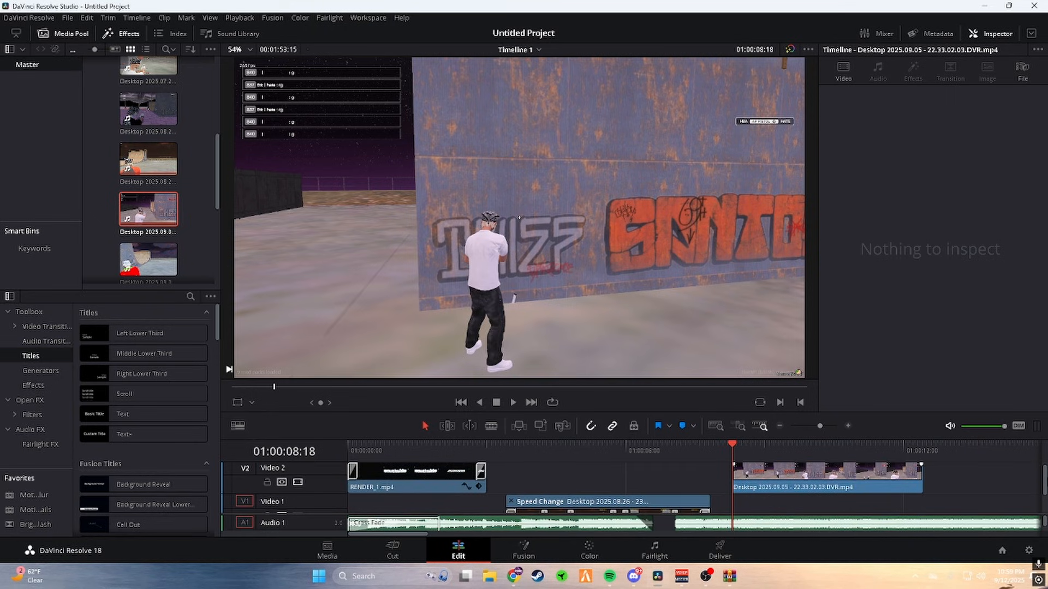
Move the Desktop 2025.09.05 clip earlier to overlap the end of the Desktop 2025.08.26 clip and add a Cross Dissolve at its start
{"action": "left_click_drag", "start_coordinate": [810, 474], "coordinate": [778, 474]}
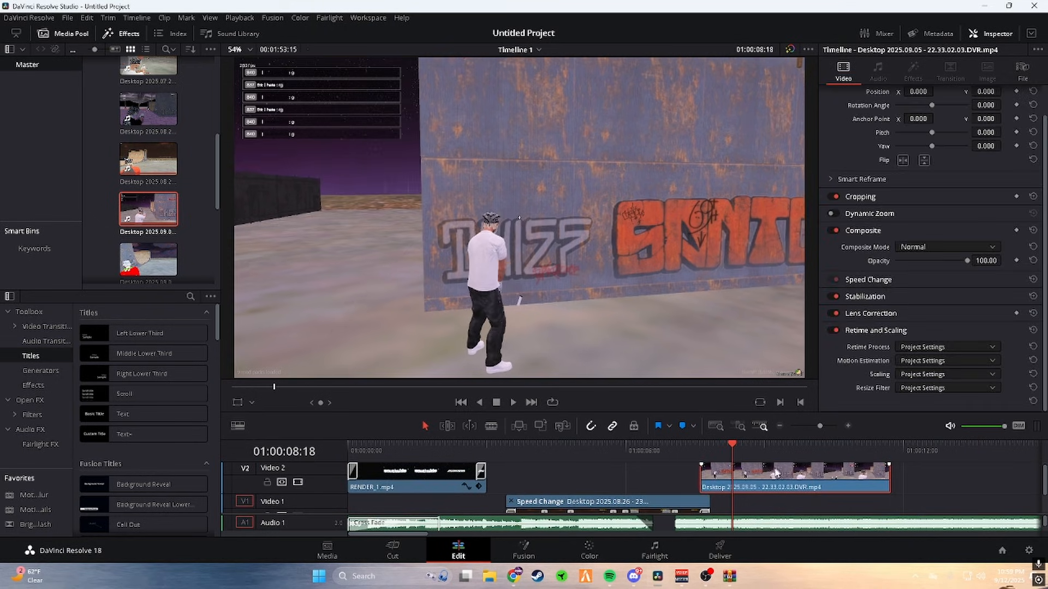
{"action": "right_click", "coordinate": [711, 480]}
{"action": "left_click", "coordinate": [765, 505]}
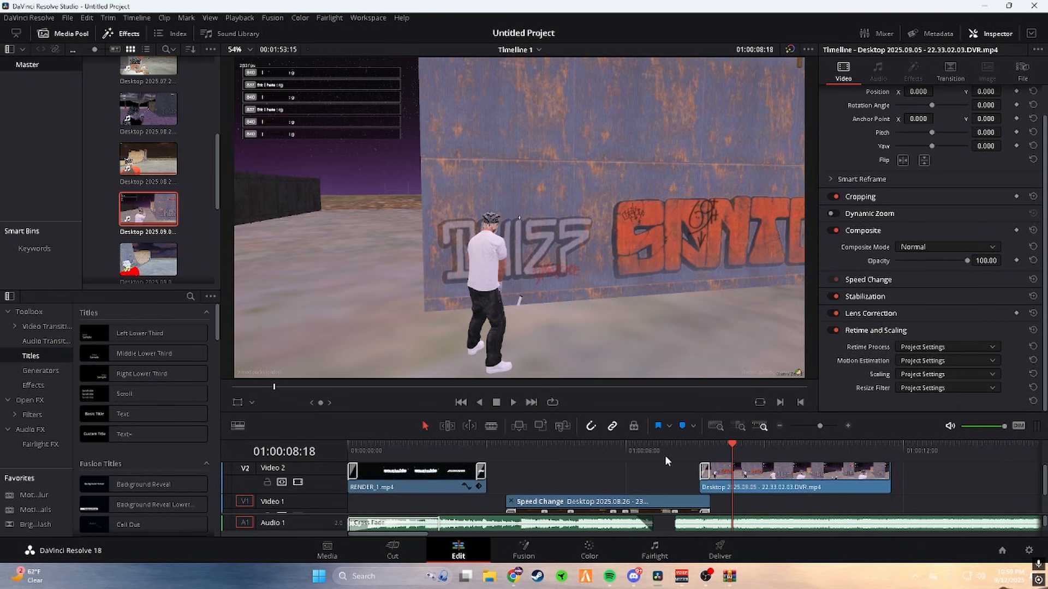
Try to shift the Desktop 2025.09.05 clip slightly along Video 2 while toggling snapping
{"action": "left_click", "coordinate": [591, 425]}
{"action": "left_click_drag", "start_coordinate": [758, 487], "coordinate": [755, 488]}
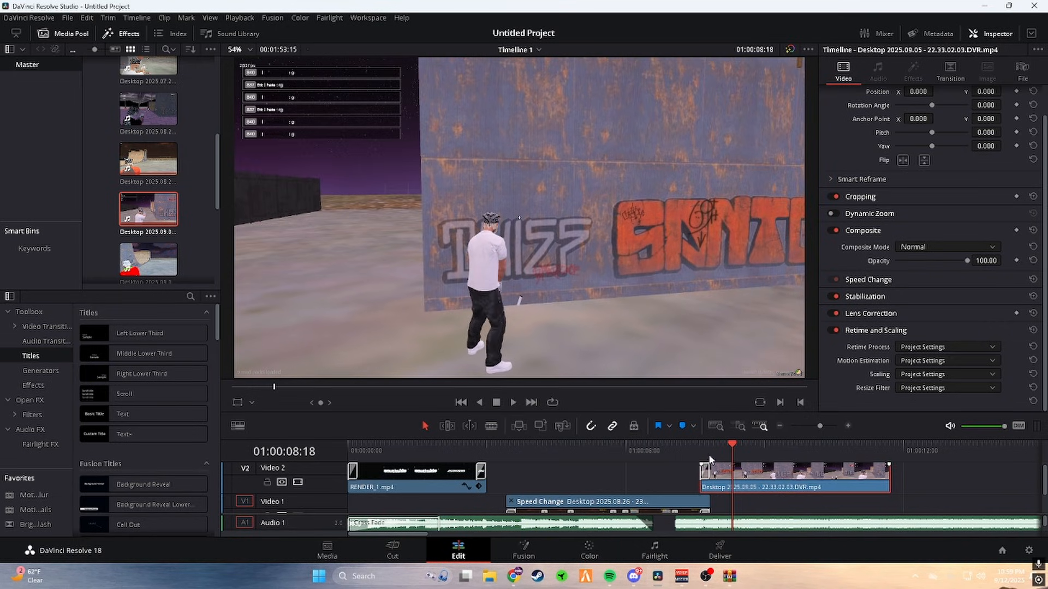
{"action": "left_click", "coordinate": [717, 500]}
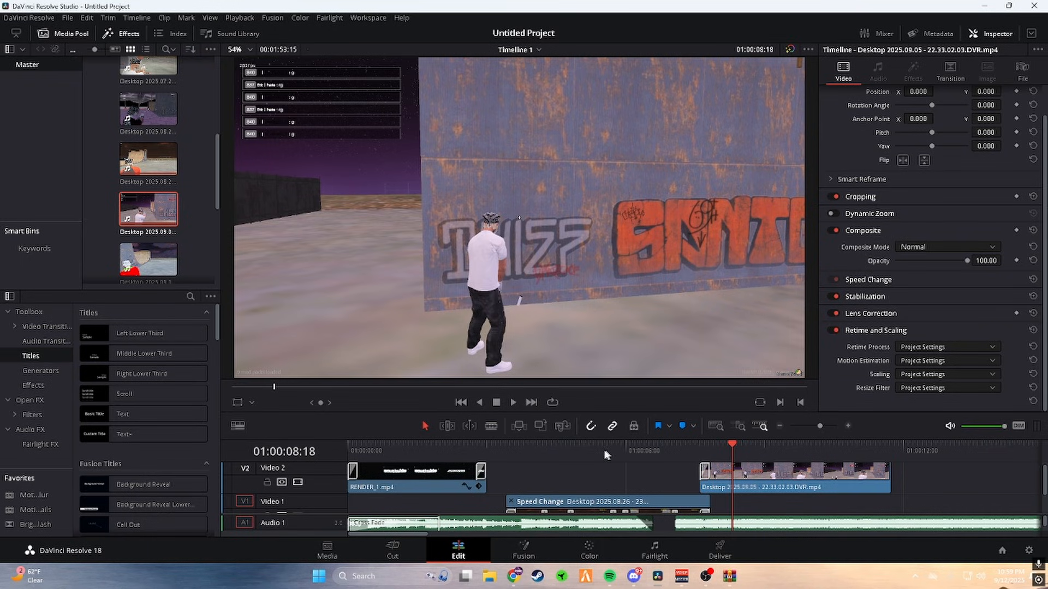
{"action": "left_click", "coordinate": [588, 427]}
{"action": "left_click_drag", "start_coordinate": [731, 487], "coordinate": [771, 484]}
{"action": "left_click", "coordinate": [771, 504]}
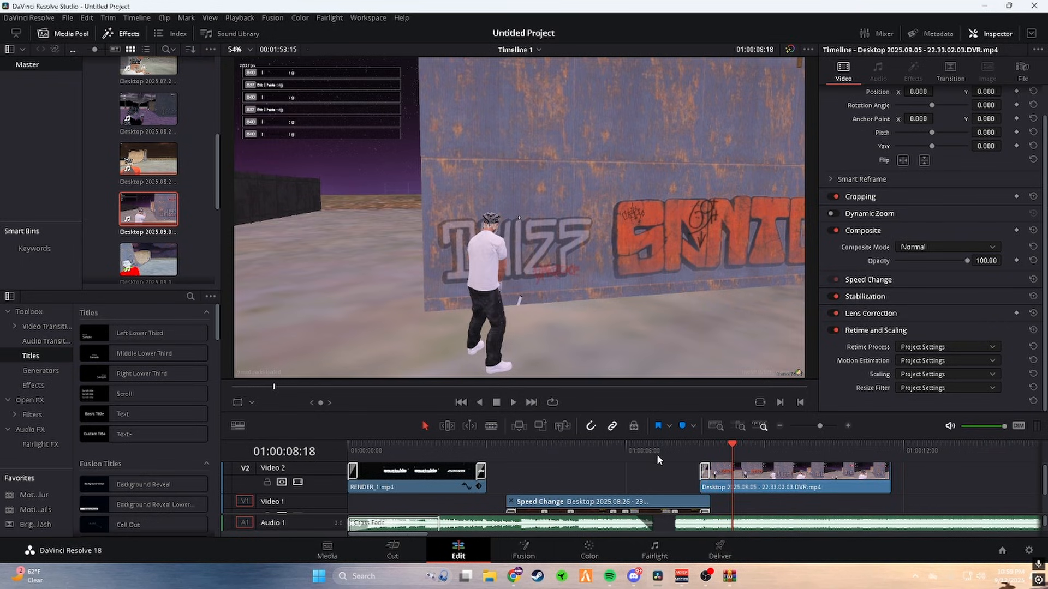
Preview the clip change from 01:00:07:04 and show the retime controls on the Desktop 2025.09.05 clip
{"action": "left_click_drag", "start_coordinate": [693, 454], "coordinate": [680, 454]}
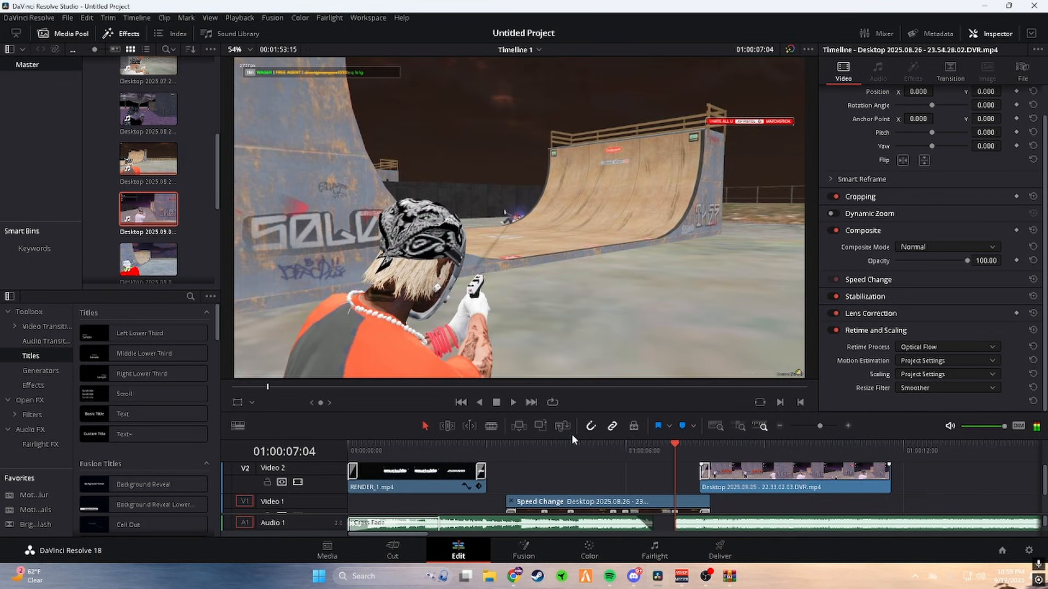
{"action": "left_click", "coordinate": [515, 403]}
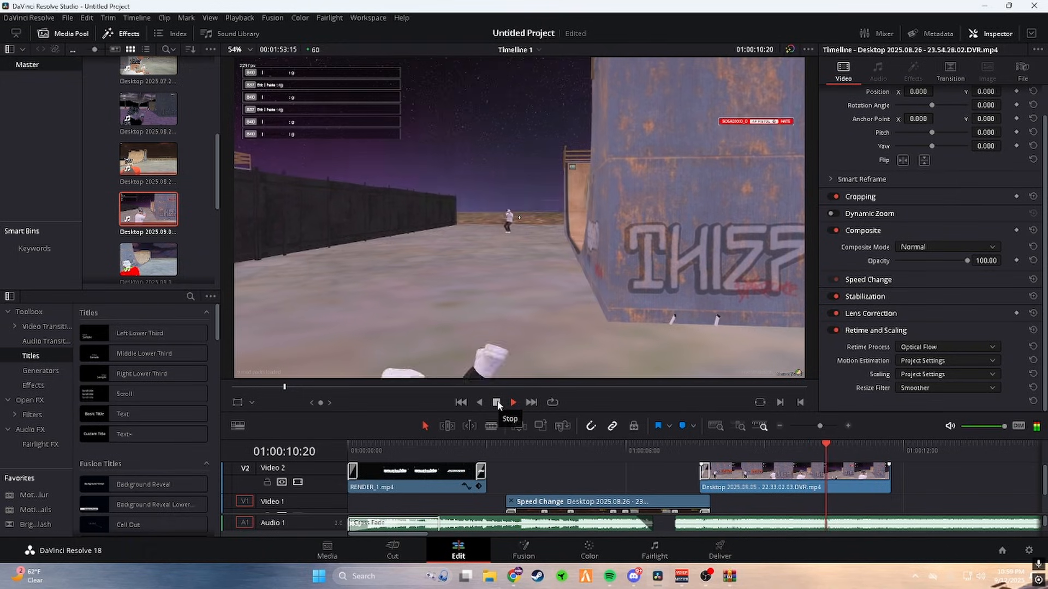
{"action": "left_click", "coordinate": [497, 403]}
{"action": "left_click", "coordinate": [763, 483]}
{"action": "key", "text": "ctrl+r"}
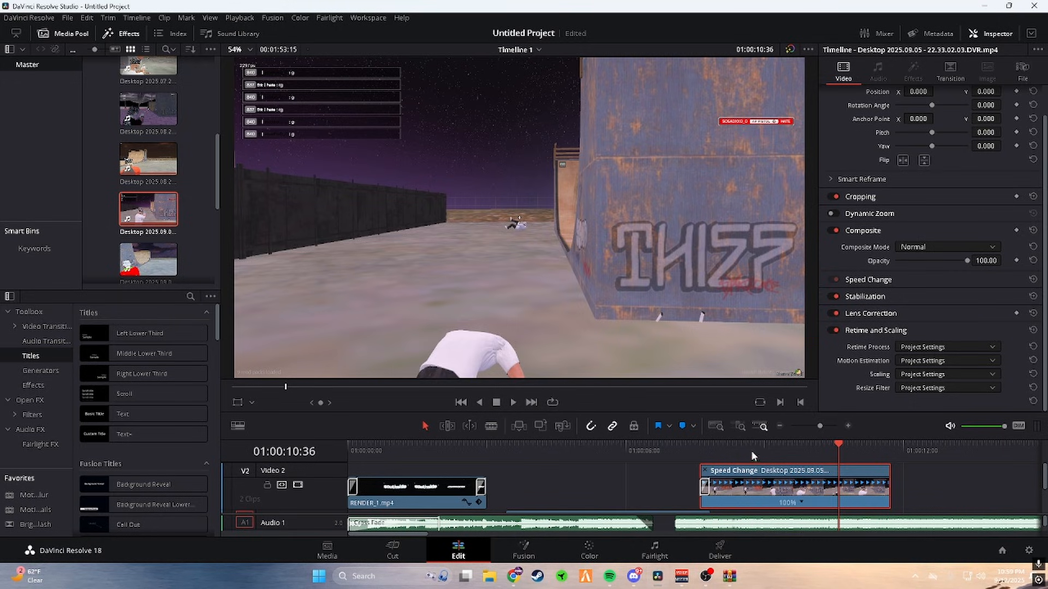
Set the Desktop 2025.09.05 clip's Retime Process to Optical Flow and its Resize Filter to Sharper
{"action": "left_click", "coordinate": [930, 347]}
{"action": "left_click", "coordinate": [930, 397]}
{"action": "left_click", "coordinate": [928, 388]}
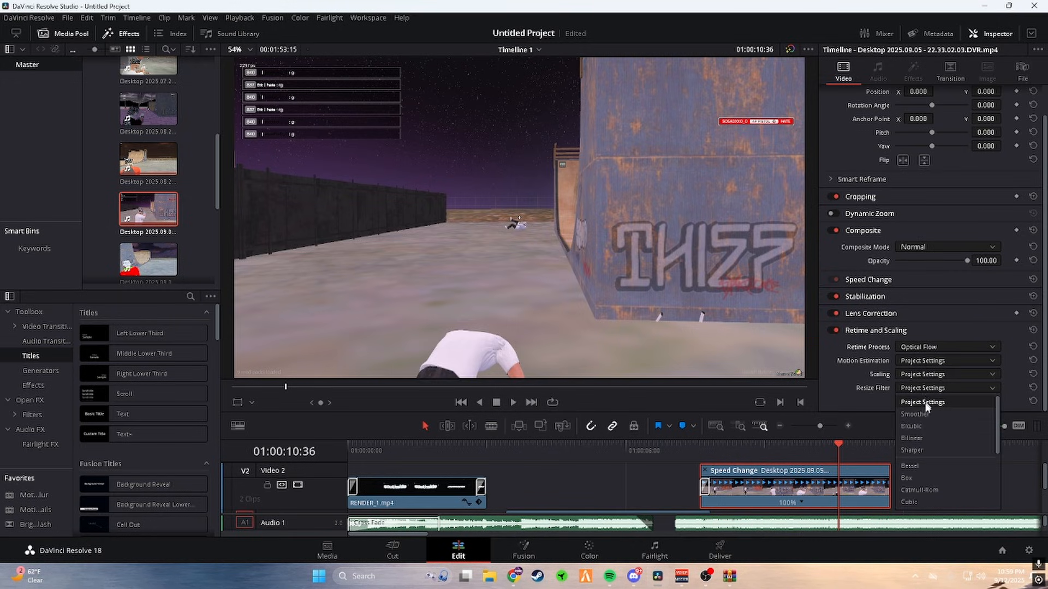
{"action": "left_click", "coordinate": [912, 450]}
{"action": "left_click", "coordinate": [933, 483]}
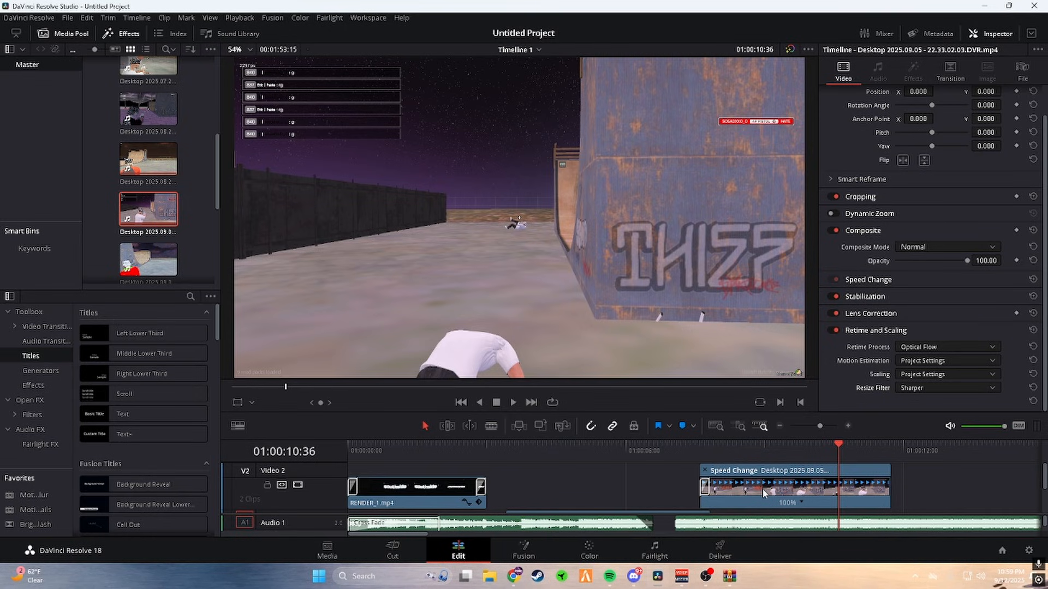
Trim the opening off the Desktop 2025.09.05 clip, keep its timeline start in place, and save the project
{"action": "left_click_drag", "start_coordinate": [703, 487], "coordinate": [742, 496]}
{"action": "left_click", "coordinate": [664, 444]}
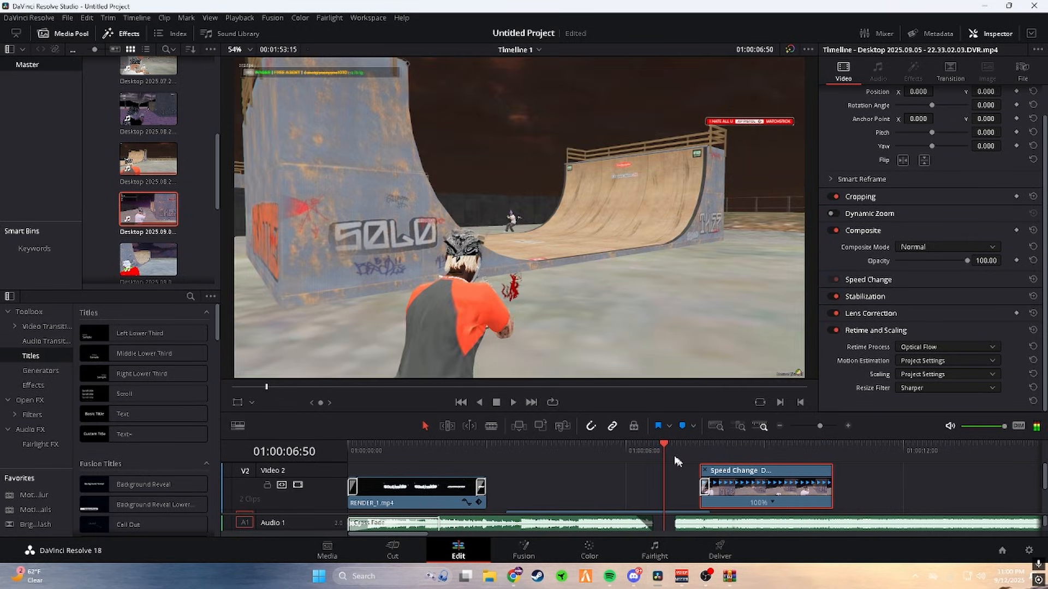
{"action": "key", "text": "ctrl+s"}
Preview the dissolve between the two gameplay clips, stepping frames around 01:00:07:24 and playing through from 01:00:07:04
{"action": "left_click", "coordinate": [511, 402]}
{"action": "left_click", "coordinate": [693, 450]}
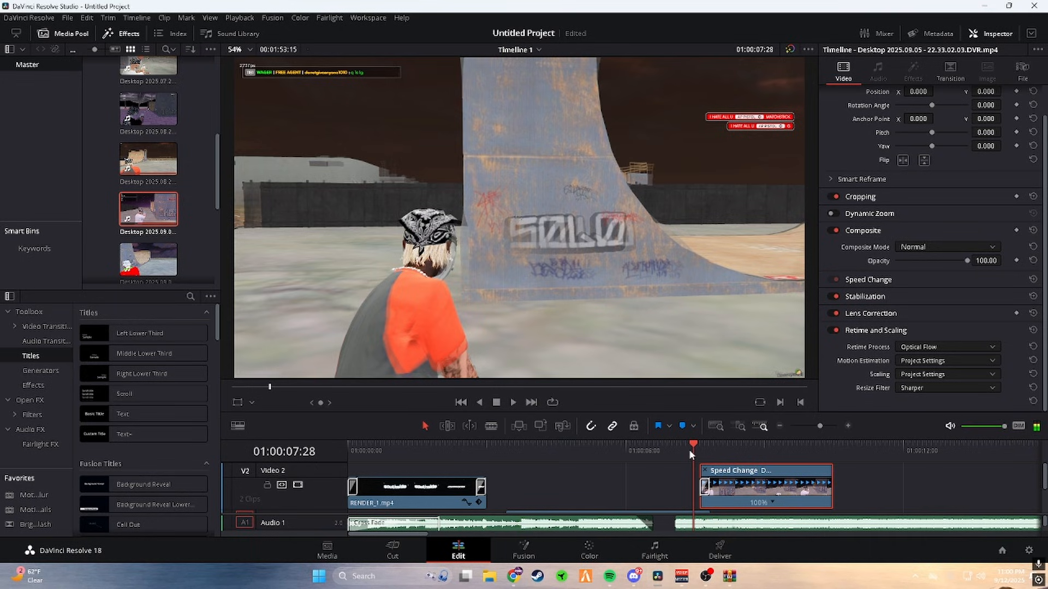
{"action": "key", "text": "Left"}
{"action": "key", "text": "Left"}
{"action": "key", "text": "Left"}
{"action": "key", "text": "Left"}
{"action": "key", "text": "Left"}
{"action": "key", "text": "Left"}
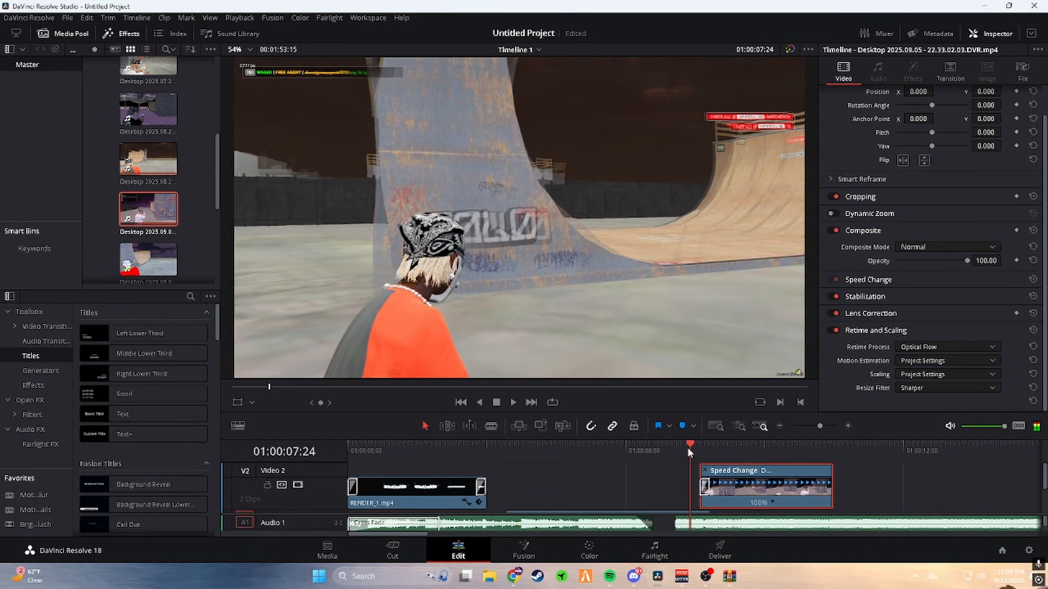
{"action": "key", "text": "space"}
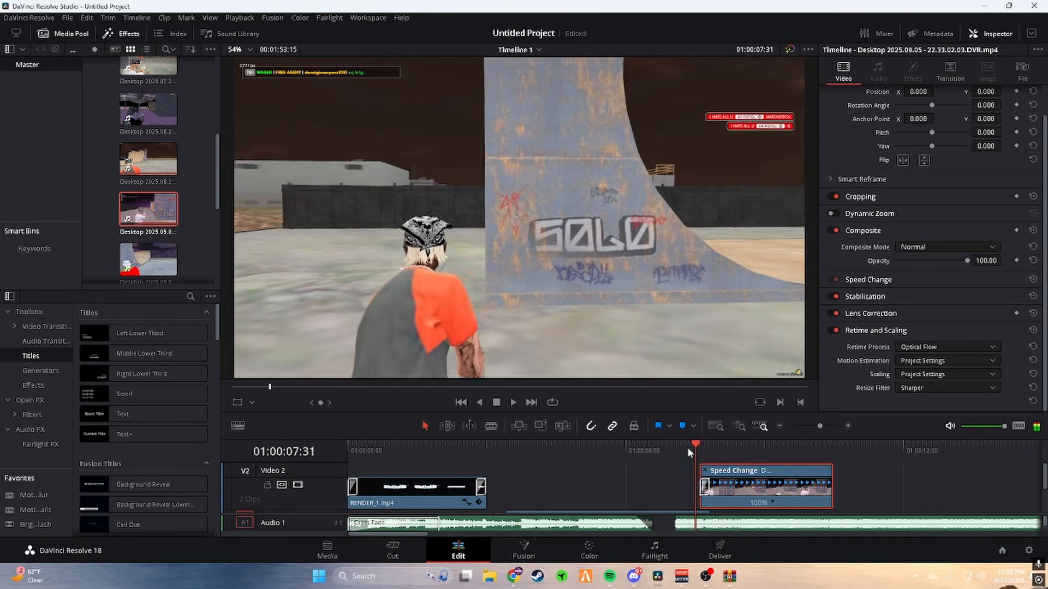
{"action": "key", "text": "space"}
{"action": "left_click", "coordinate": [688, 449]}
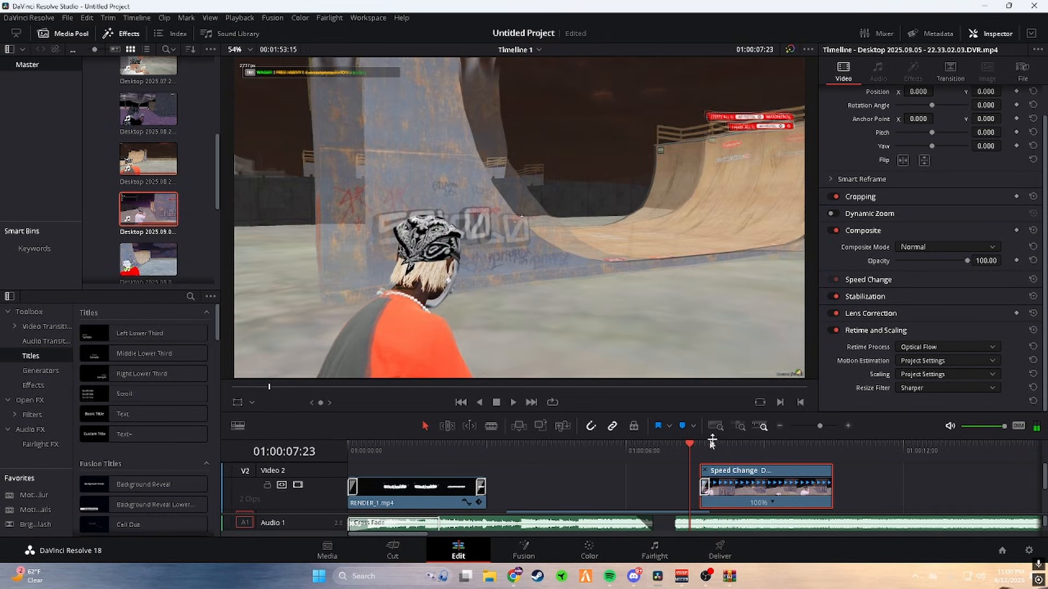
{"action": "left_click", "coordinate": [675, 450]}
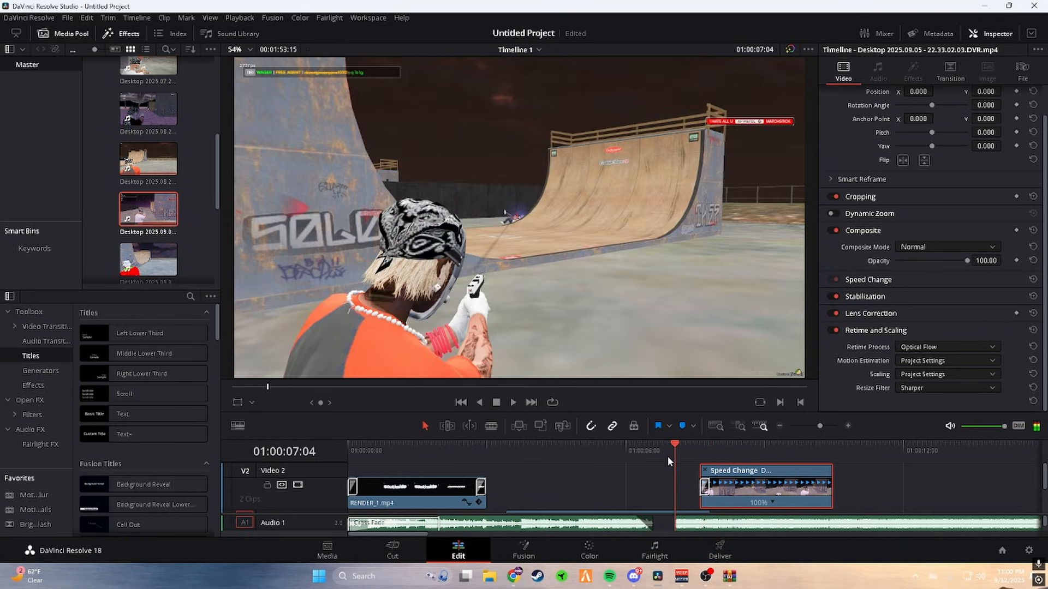
{"action": "left_click", "coordinate": [511, 403]}
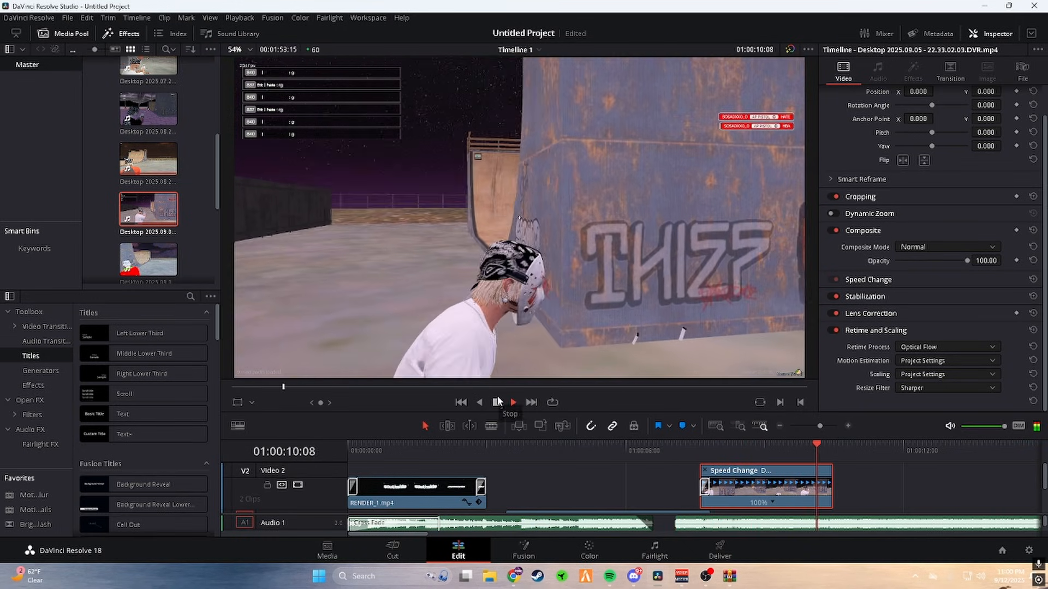
{"action": "key", "text": "space"}
Add a speed point to the Desktop 2025.09.05 clip at 01:00:08:27
{"action": "key", "text": "ctrl+r"}
{"action": "key", "text": "ctrl+r"}
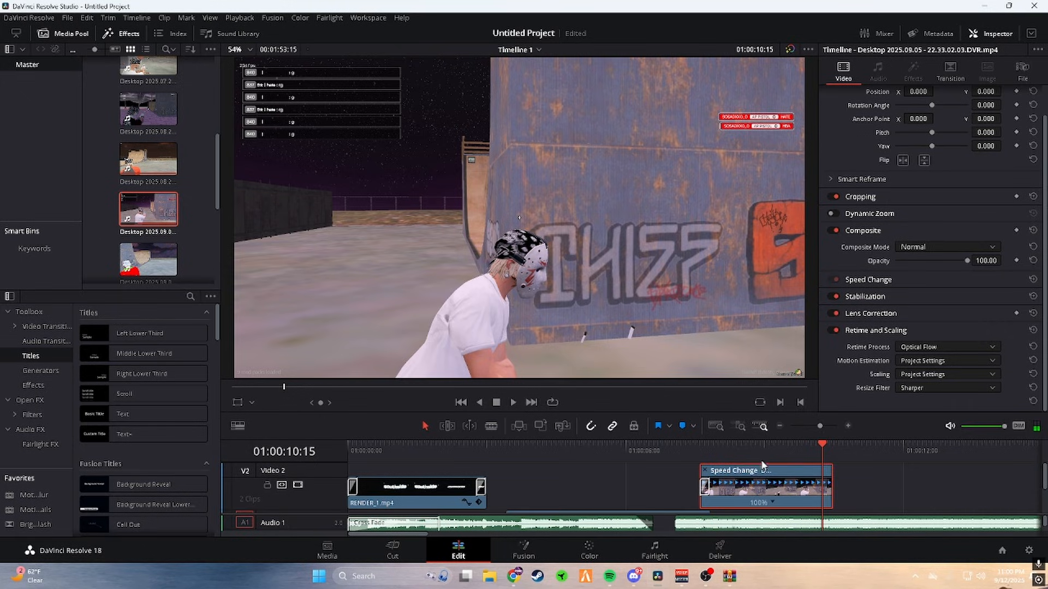
{"action": "left_click", "coordinate": [759, 451]}
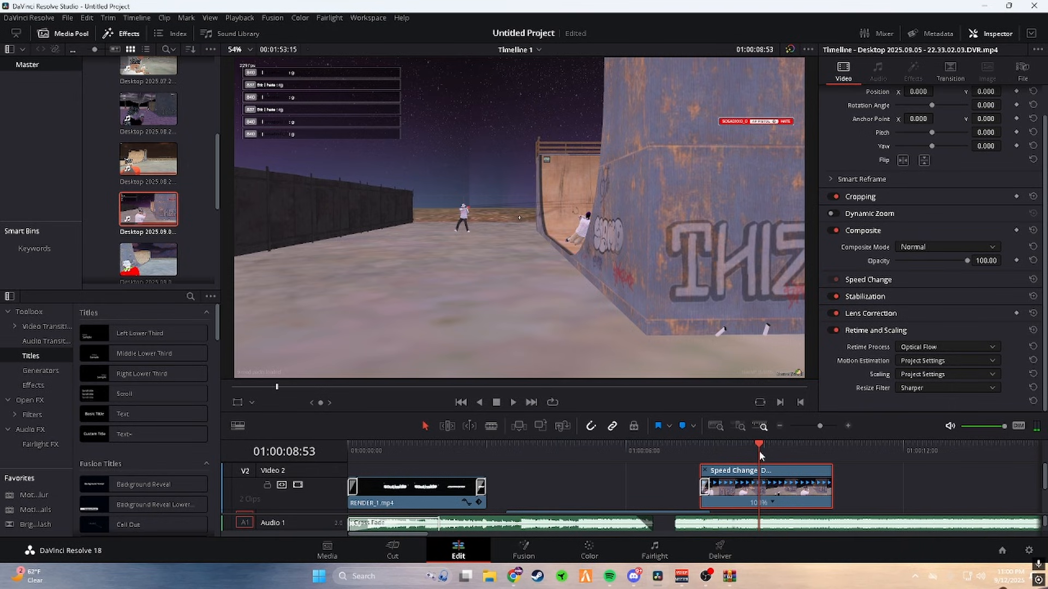
{"action": "mouse_move", "coordinate": [759, 452]}
{"action": "left_mouse_down"}
{"action": "mouse_move", "coordinate": [728, 454]}
{"action": "mouse_move", "coordinate": [739, 454]}
{"action": "left_mouse_up"}
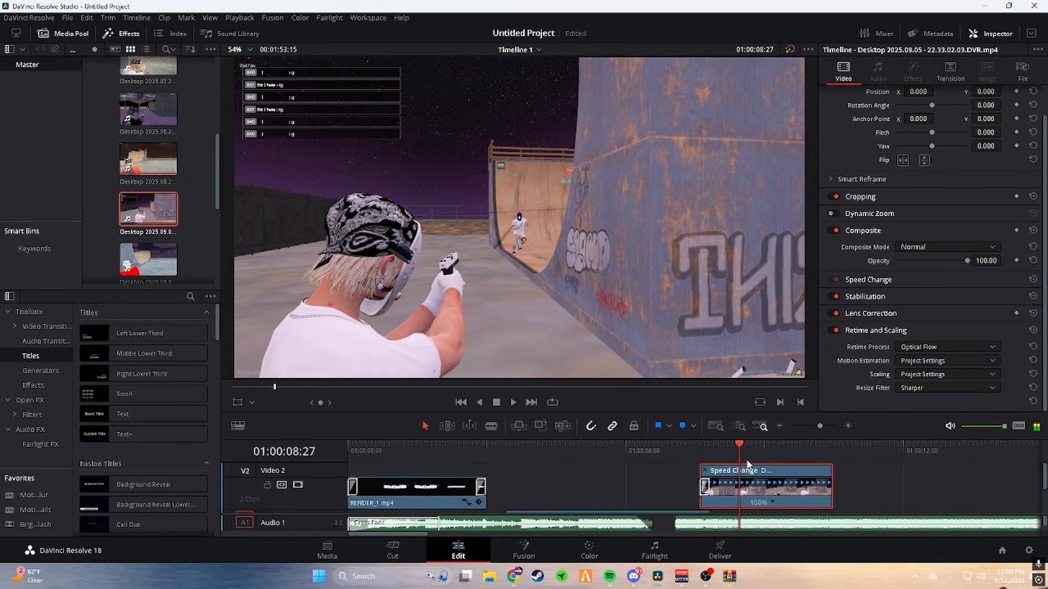
{"action": "left_click", "coordinate": [771, 502]}
{"action": "left_click", "coordinate": [790, 495]}
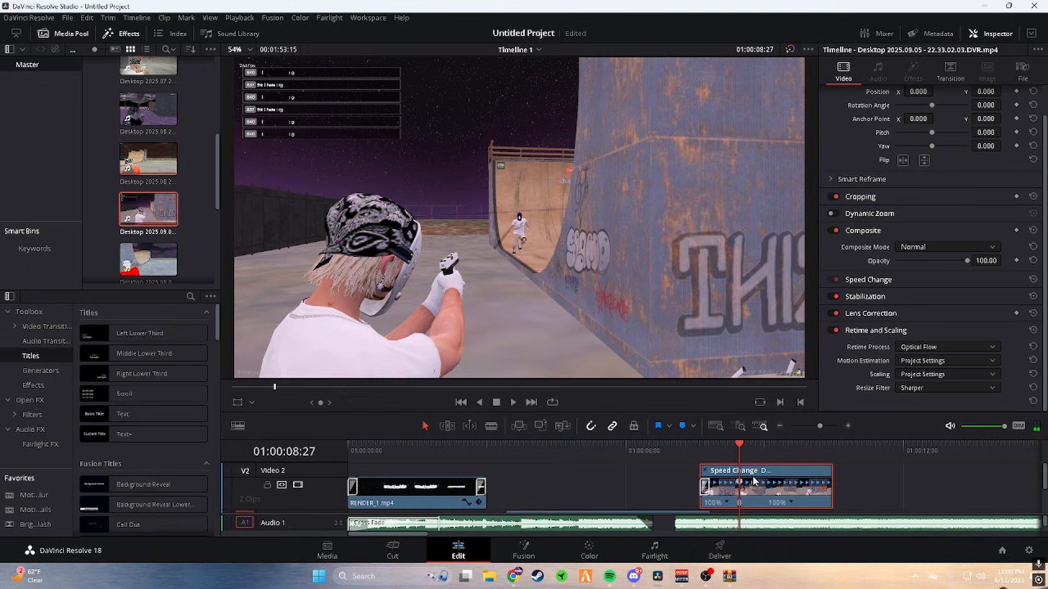
Add a second speed point to the Desktop 2025.09.05 clip at 01:00:09:05
{"action": "left_click_drag", "start_coordinate": [741, 448], "coordinate": [769, 456]}
{"action": "key", "text": "Left"}
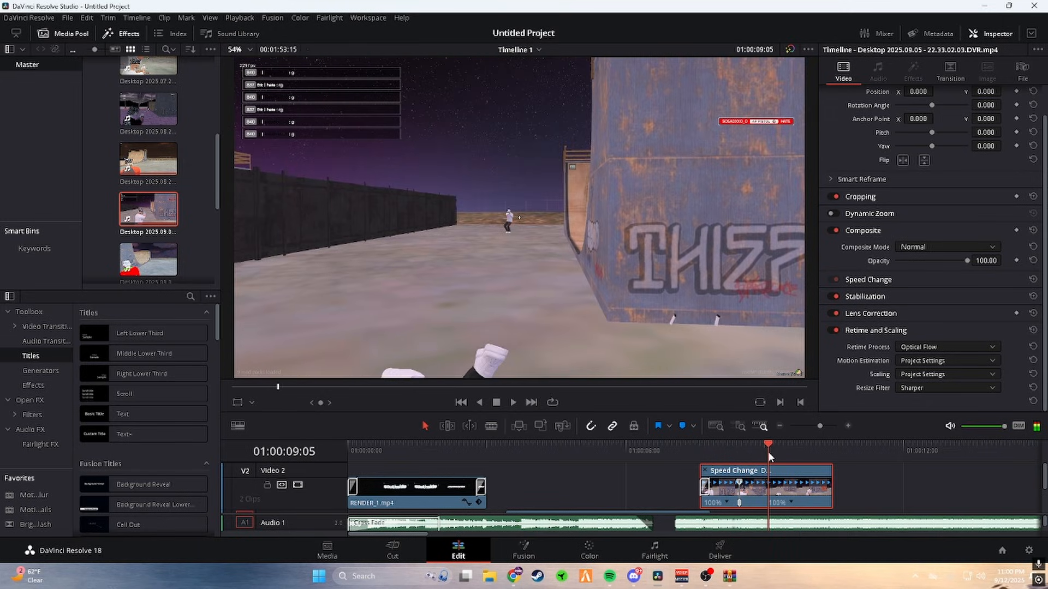
{"action": "left_click", "coordinate": [792, 502]}
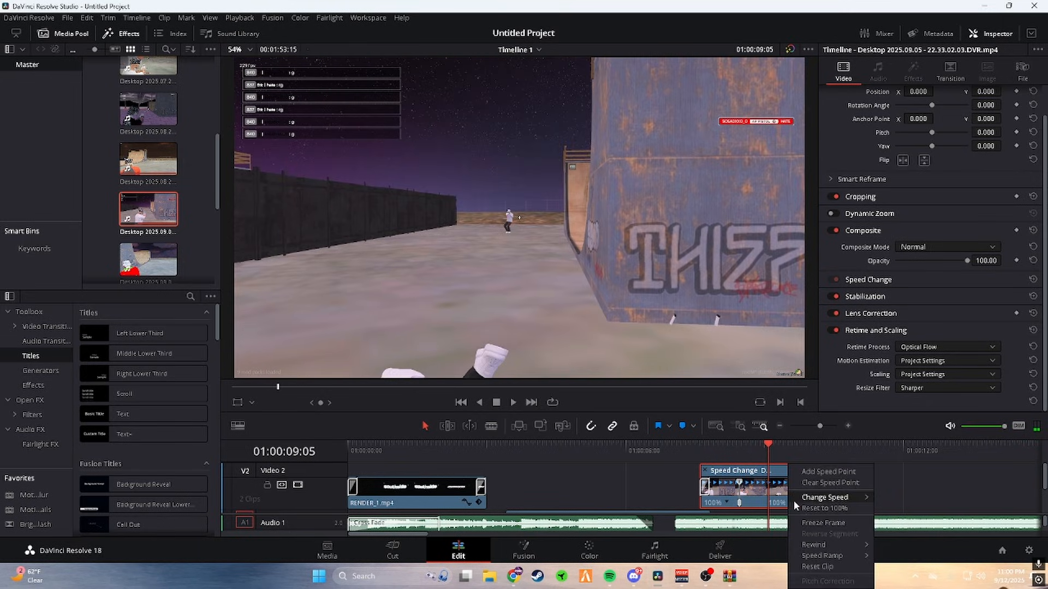
{"action": "left_click", "coordinate": [816, 471]}
Adjust the two speed points to slow the section between them and speed up the opening section, and preview the result
{"action": "left_click_drag", "start_coordinate": [768, 483], "coordinate": [754, 545]}
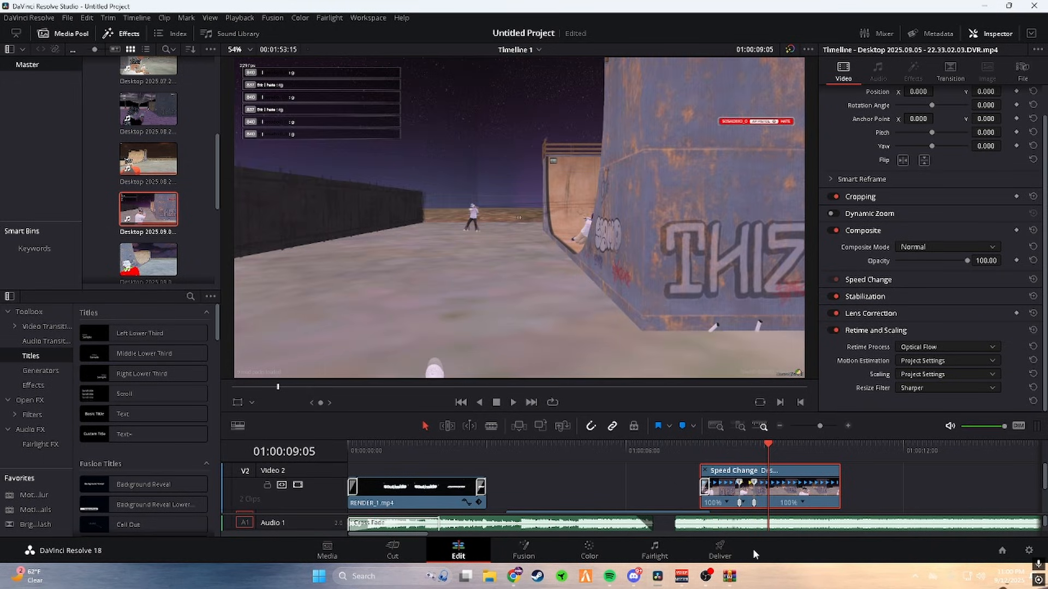
{"action": "left_click", "coordinate": [740, 451]}
{"action": "left_click_drag", "start_coordinate": [741, 450], "coordinate": [744, 450]}
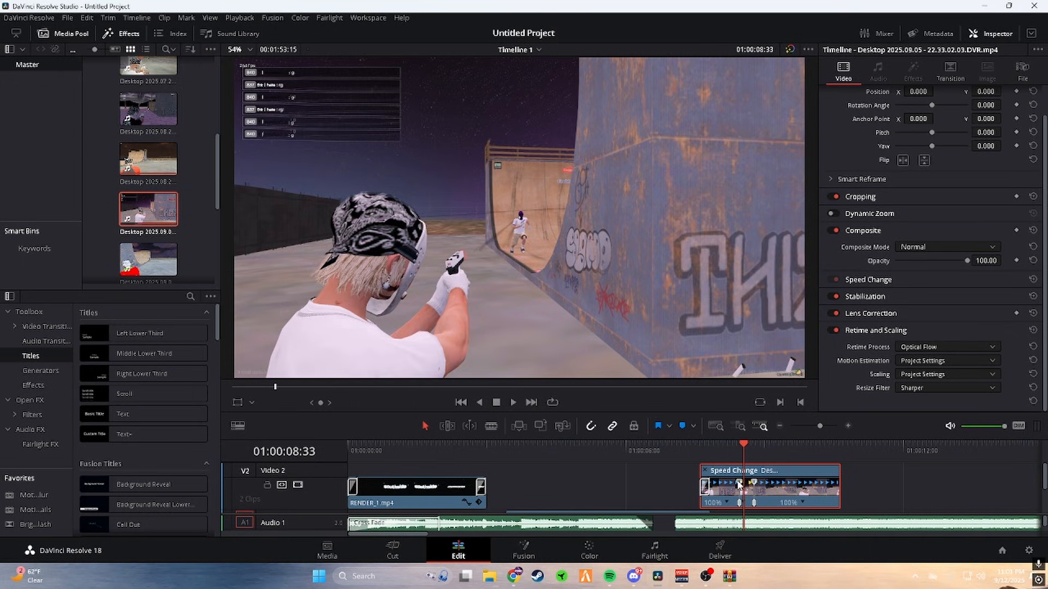
{"action": "left_click_drag", "start_coordinate": [740, 486], "coordinate": [727, 498]}
{"action": "left_click_drag", "start_coordinate": [716, 450], "coordinate": [679, 458]}
{"action": "left_click", "coordinate": [512, 402]}
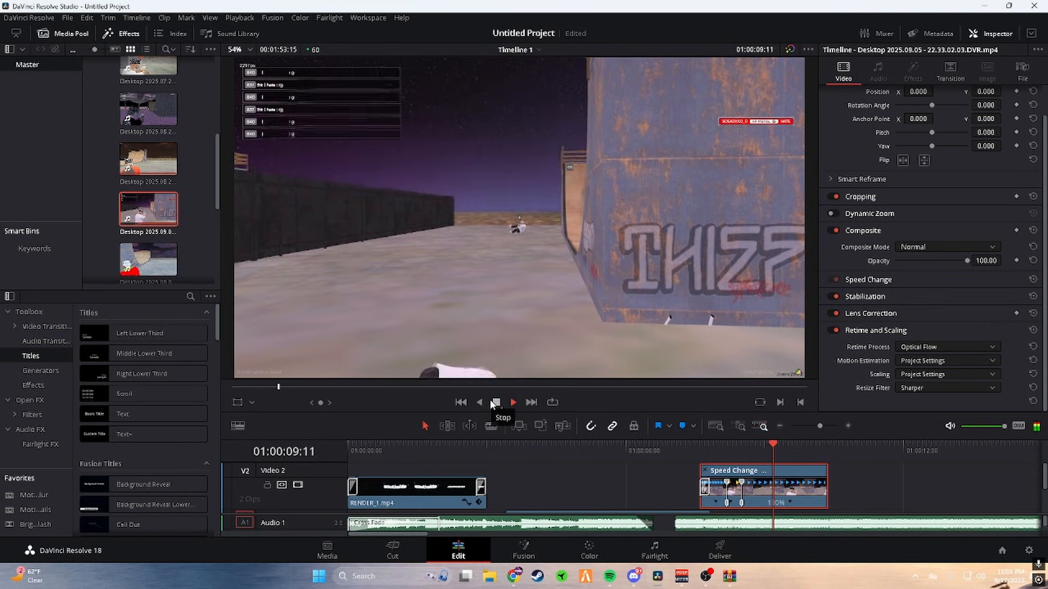
{"action": "left_click", "coordinate": [495, 403]}
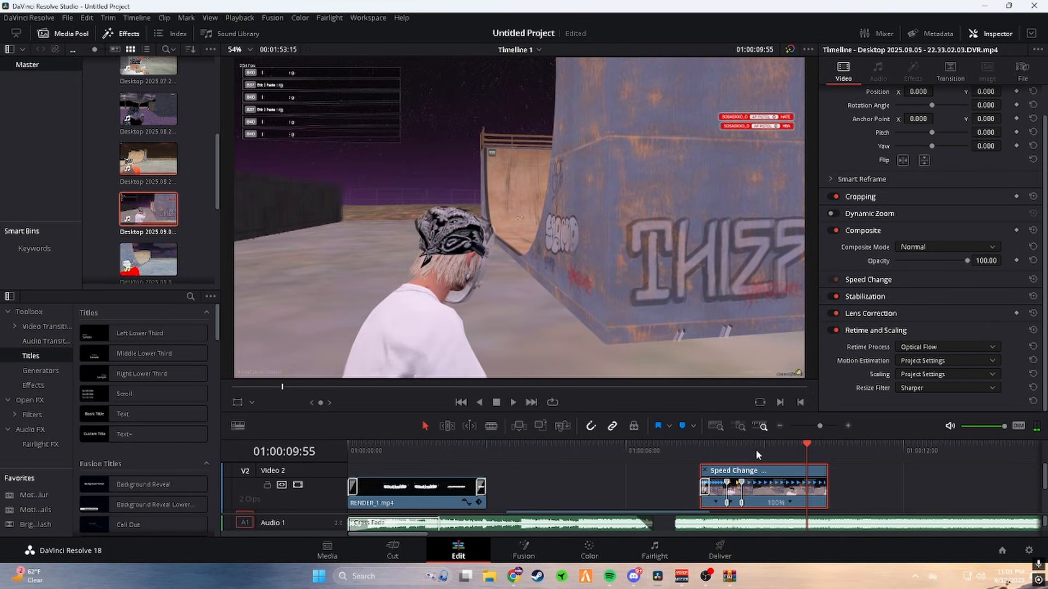
Add a third speed point to the Desktop 2025.09.05 clip at 01:00:09:32
{"action": "mouse_move", "coordinate": [784, 452]}
{"action": "left_mouse_down"}
{"action": "mouse_move", "coordinate": [775, 456]}
{"action": "mouse_move", "coordinate": [789, 457]}
{"action": "left_mouse_up"}
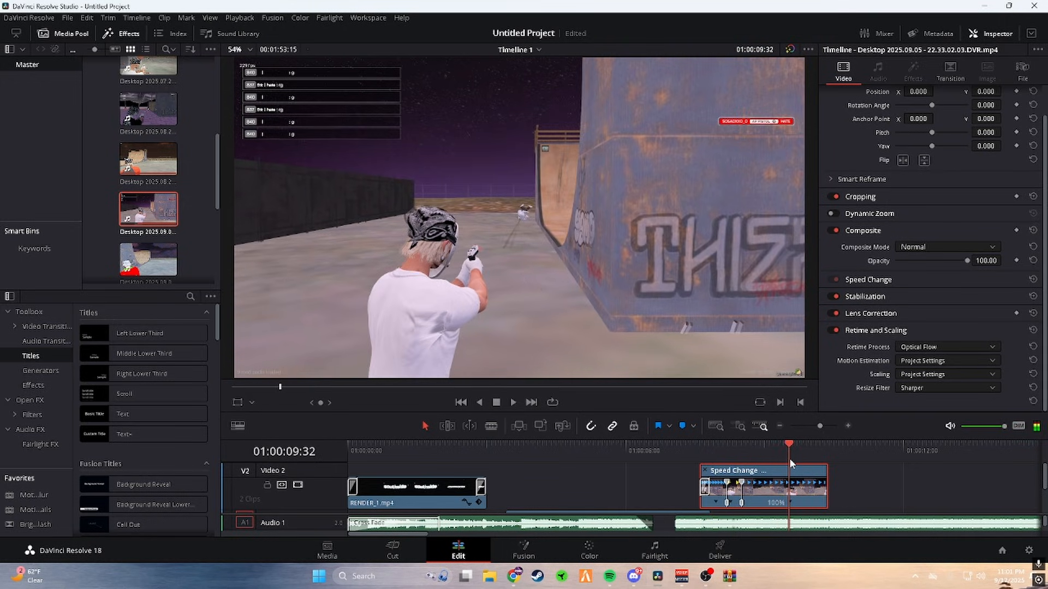
{"action": "left_click", "coordinate": [789, 502]}
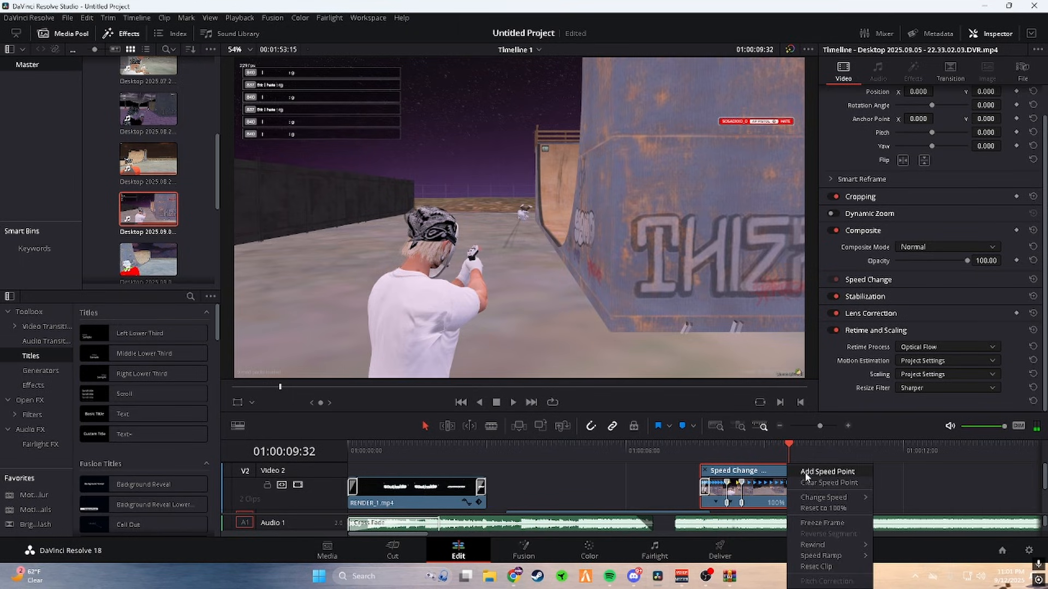
{"action": "left_click", "coordinate": [805, 469]}
Add a fourth speed point to the Desktop 2025.09.05 clip at 01:00:09:59, undoing the mistaken clearing of a speed point
{"action": "left_click", "coordinate": [794, 450]}
{"action": "left_click_drag", "start_coordinate": [794, 448], "coordinate": [809, 451]}
{"action": "left_click", "coordinate": [816, 501]}
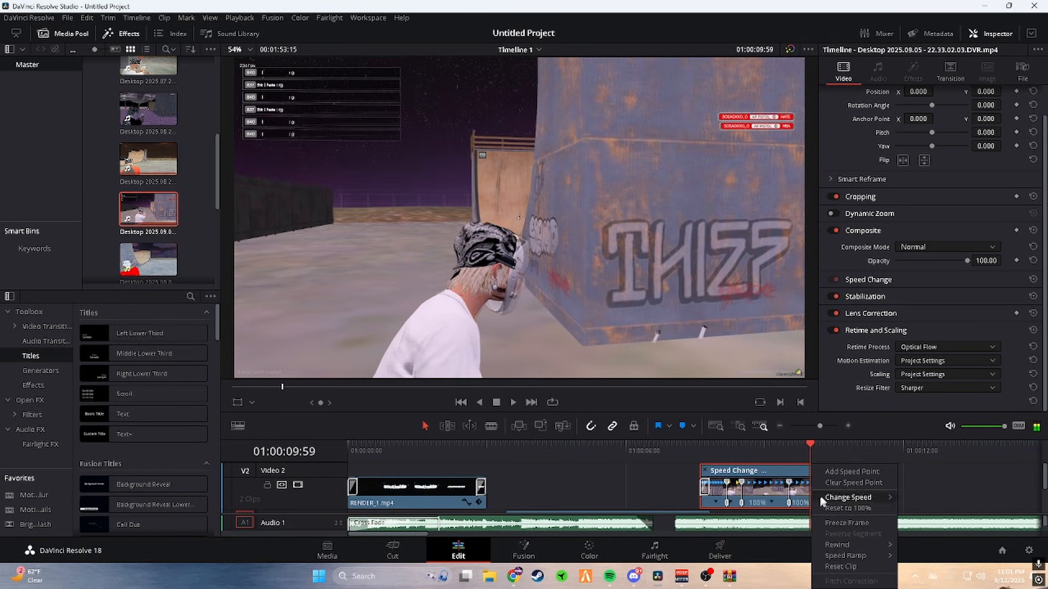
{"action": "left_click", "coordinate": [852, 482]}
{"action": "key", "text": "ctrl+z"}
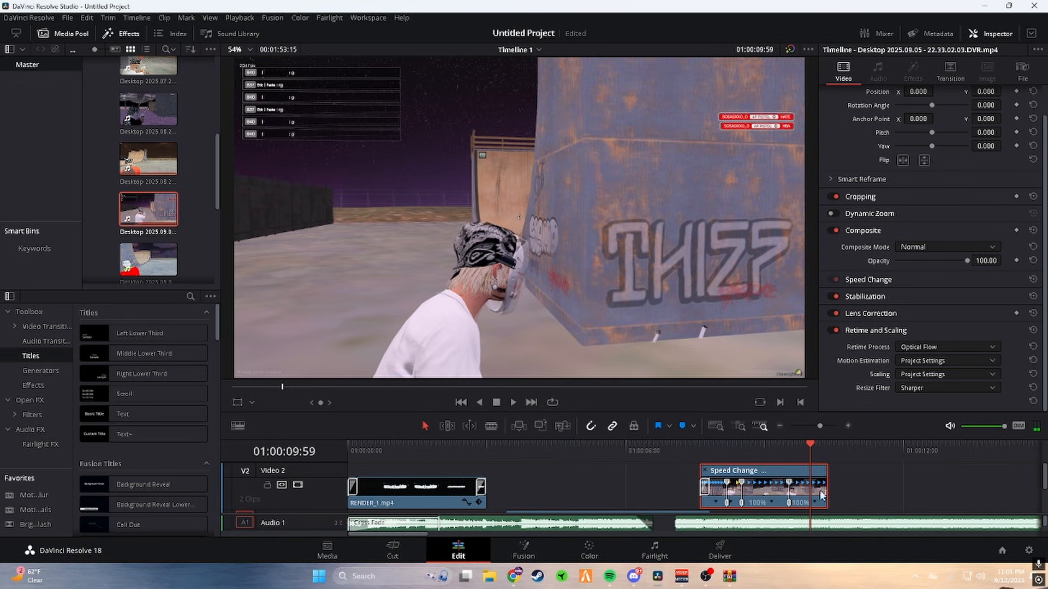
{"action": "left_click", "coordinate": [815, 502]}
{"action": "left_click", "coordinate": [852, 472]}
Add a 14-frame cross dissolve to the end of the Desktop 2025.09.05 clip
{"action": "left_click_drag", "start_coordinate": [810, 482], "coordinate": [827, 495]}
{"action": "right_click", "coordinate": [827, 496]}
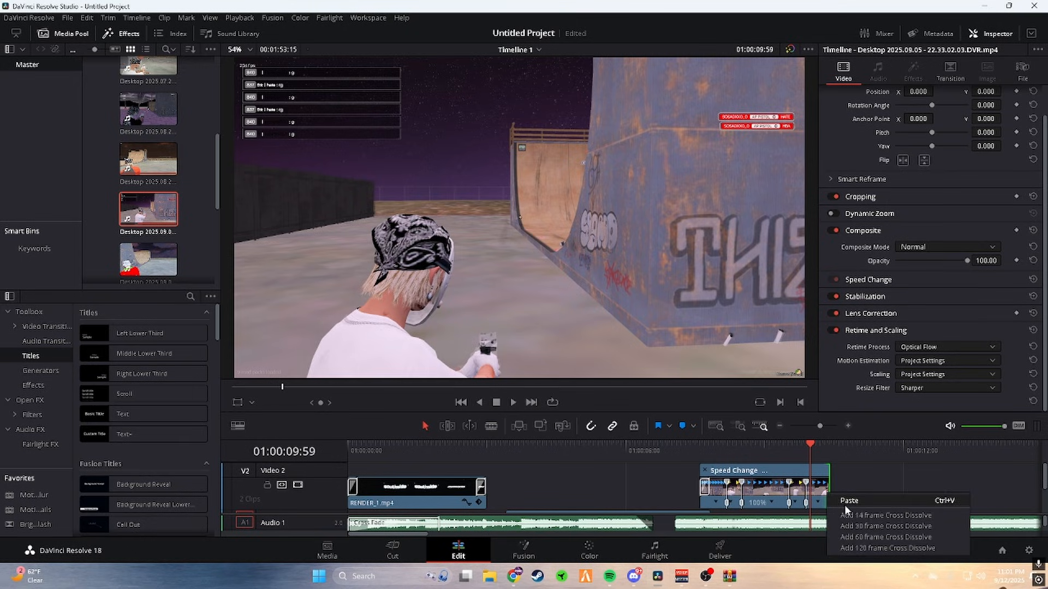
{"action": "key", "text": "Escape"}
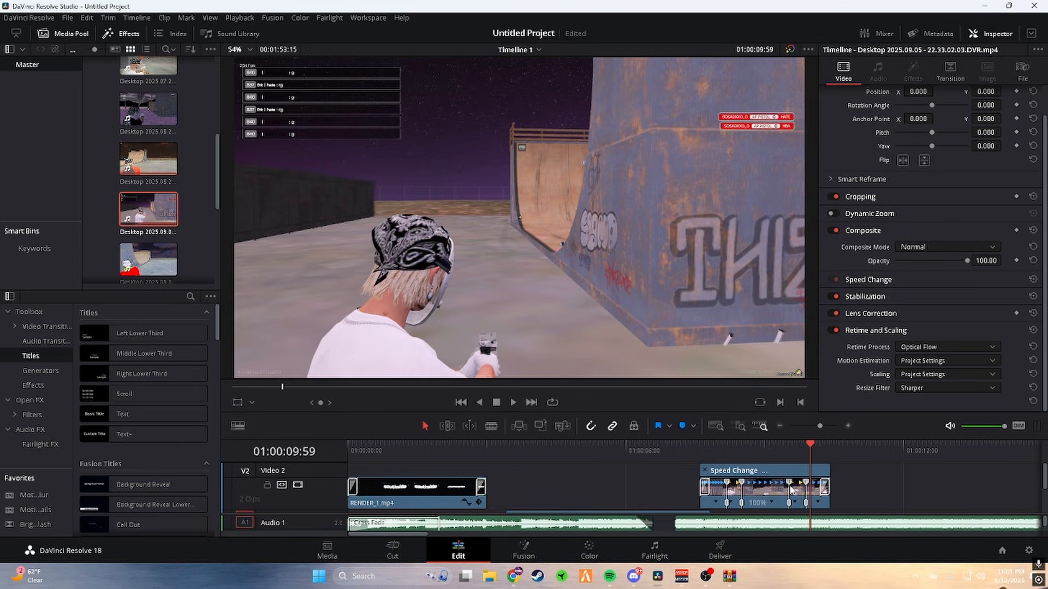
Speed up the section between the second and third speed points to 122% and preview the ramped clip
{"action": "left_click_drag", "start_coordinate": [792, 490], "coordinate": [791, 498]}
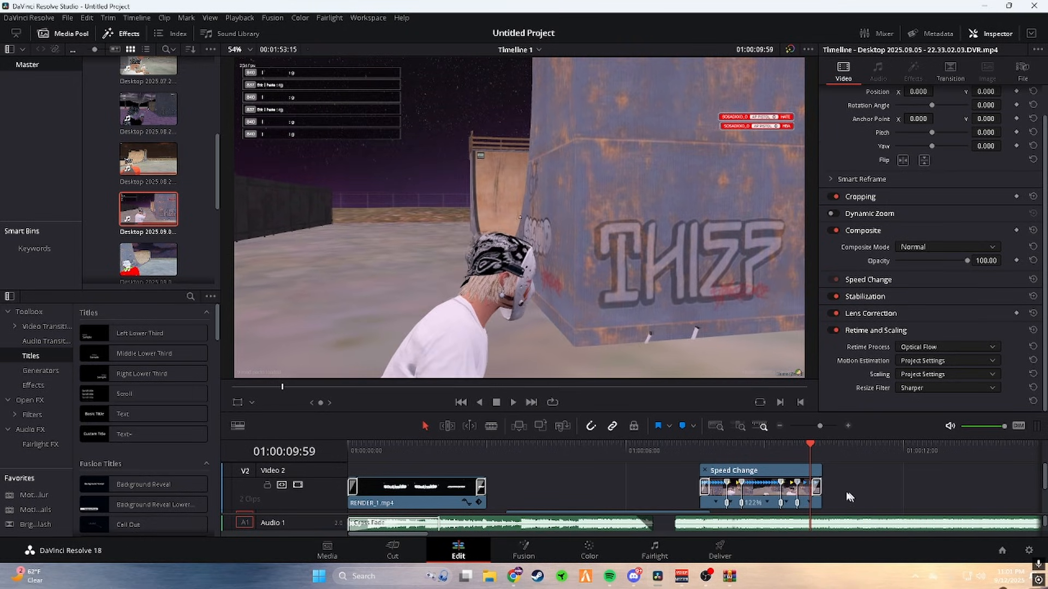
{"action": "left_click_drag", "start_coordinate": [704, 450], "coordinate": [623, 450]}
{"action": "left_click", "coordinate": [513, 402]}
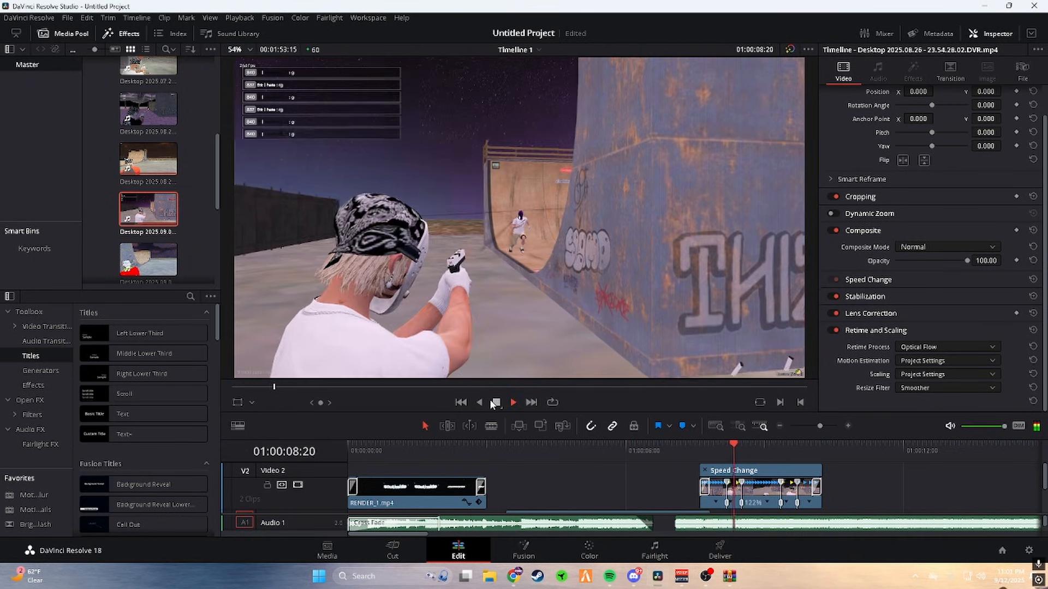
{"action": "left_click", "coordinate": [495, 403]}
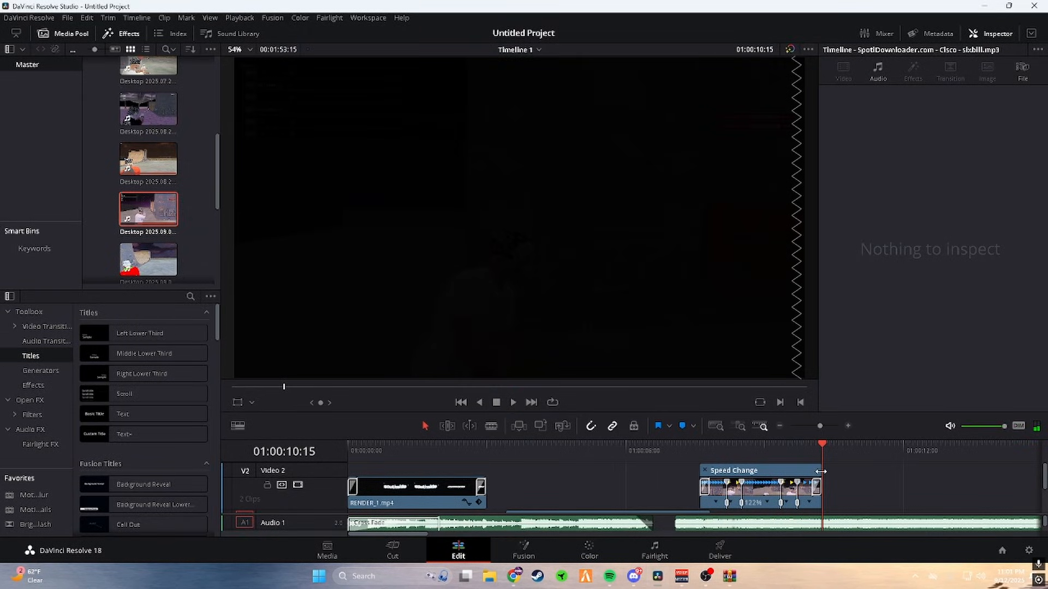
Replay the ramped section of the Desktop 2025.09.05 clip to check its timing and ending against the music
{"action": "left_click", "coordinate": [848, 452]}
{"action": "left_click", "coordinate": [768, 451]}
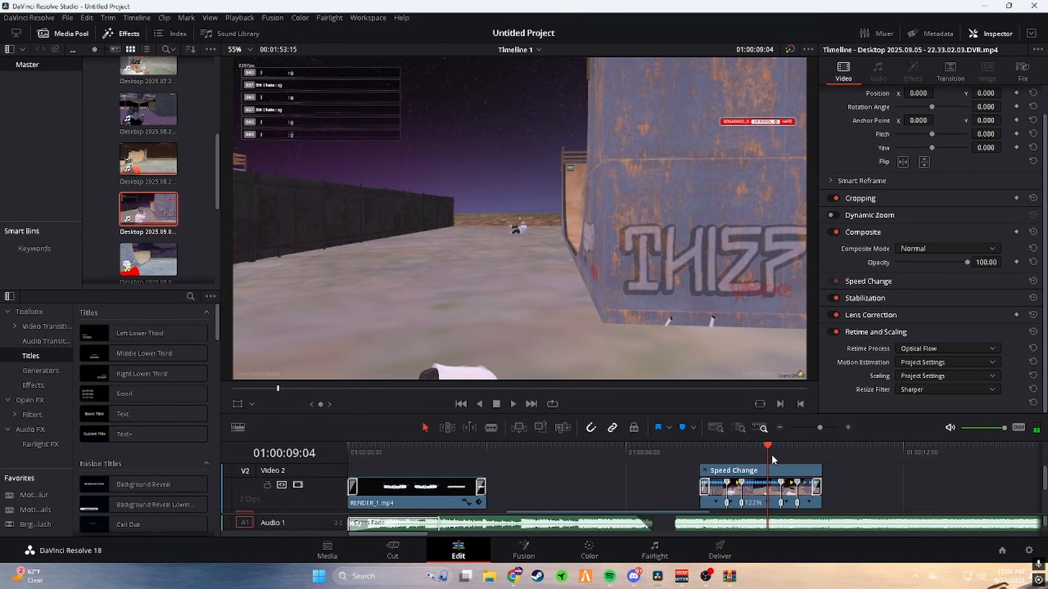
{"action": "left_click", "coordinate": [726, 452]}
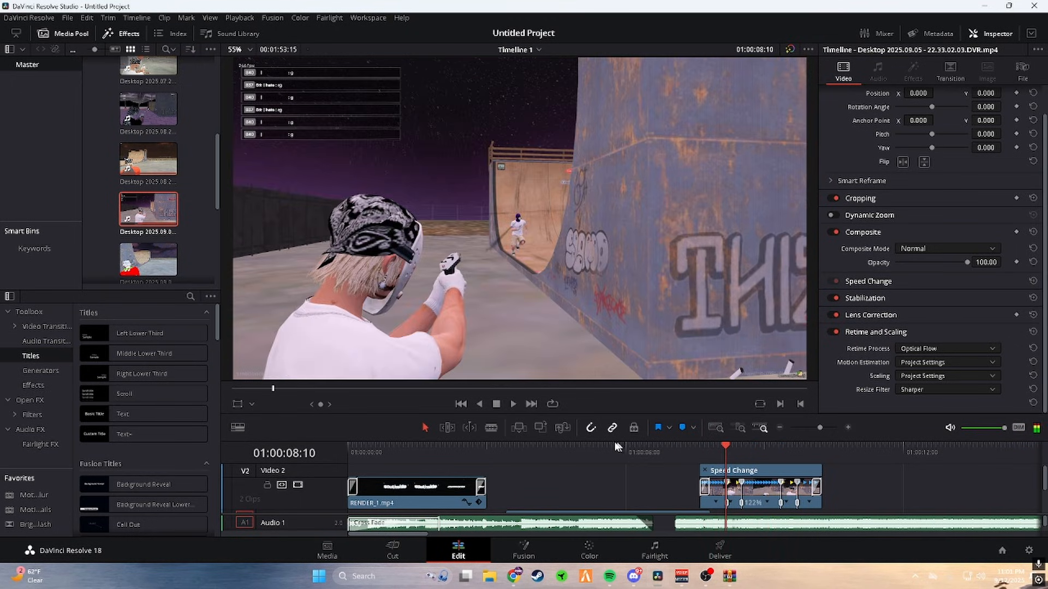
{"action": "left_click", "coordinate": [794, 448]}
{"action": "left_click", "coordinate": [787, 448]}
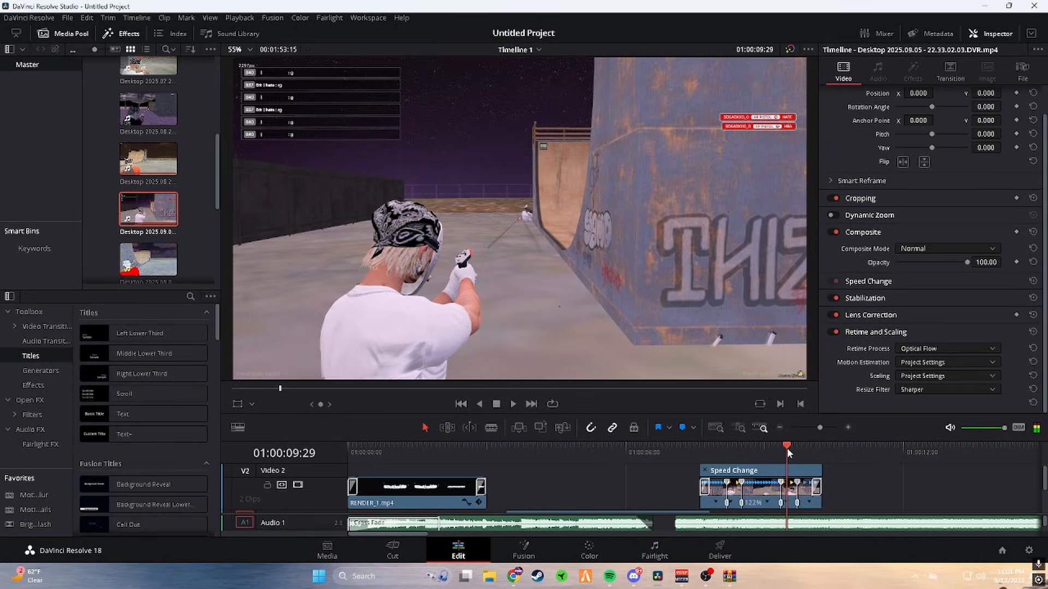
{"action": "left_click", "coordinate": [513, 403]}
{"action": "key", "text": "space"}
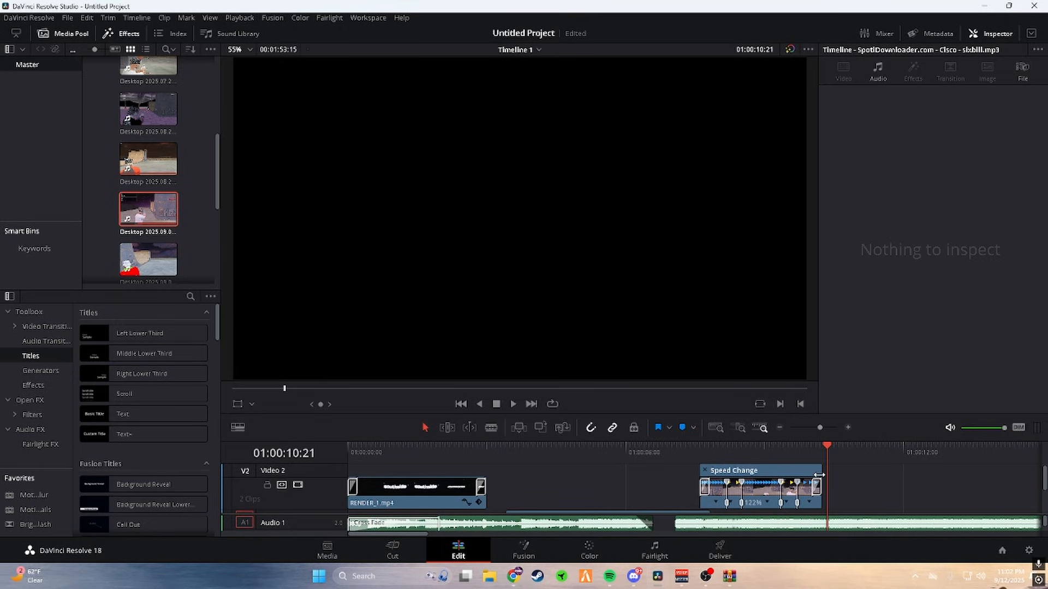
{"action": "key", "text": "space"}
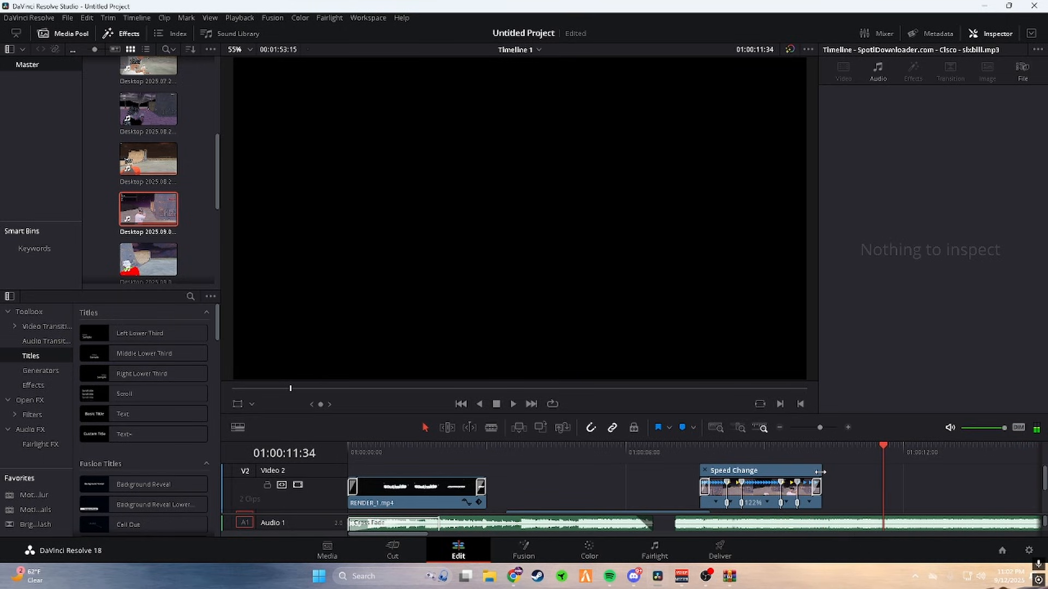
Trim the end of the Desktop 2025.09.05 clip slightly shorter with a new 14-frame cross dissolve, and preview the clip
{"action": "left_click", "coordinate": [811, 488]}
{"action": "left_click", "coordinate": [837, 486]}
{"action": "mouse_move", "coordinate": [822, 473]}
{"action": "left_mouse_down"}
{"action": "mouse_move", "coordinate": [830, 475]}
{"action": "mouse_move", "coordinate": [812, 476]}
{"action": "mouse_move", "coordinate": [846, 476]}
{"action": "mouse_move", "coordinate": [820, 477]}
{"action": "left_mouse_up"}
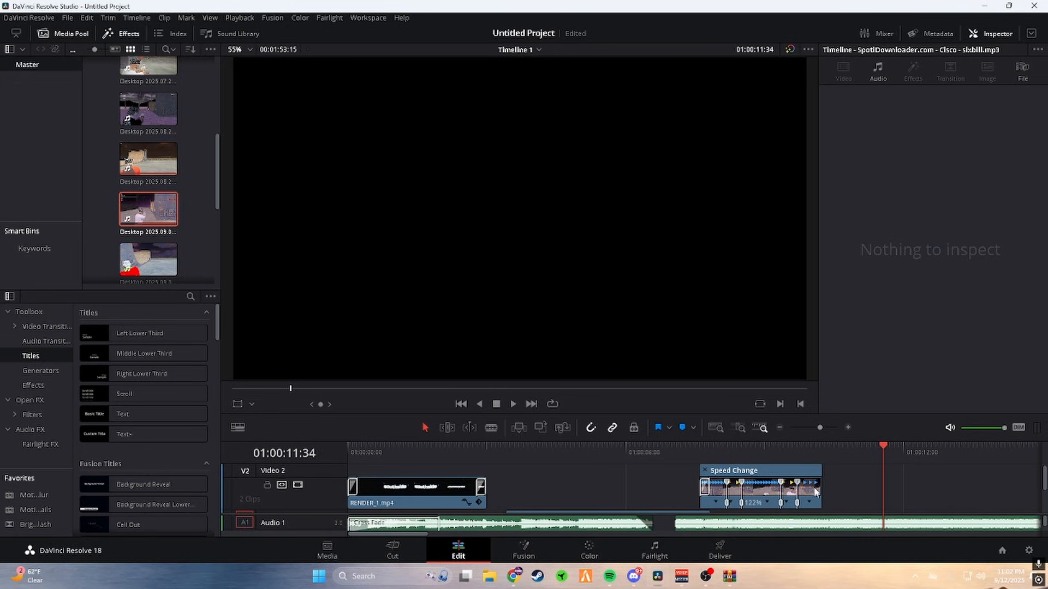
{"action": "left_click_drag", "start_coordinate": [822, 474], "coordinate": [817, 478]}
{"action": "right_click", "coordinate": [814, 490]}
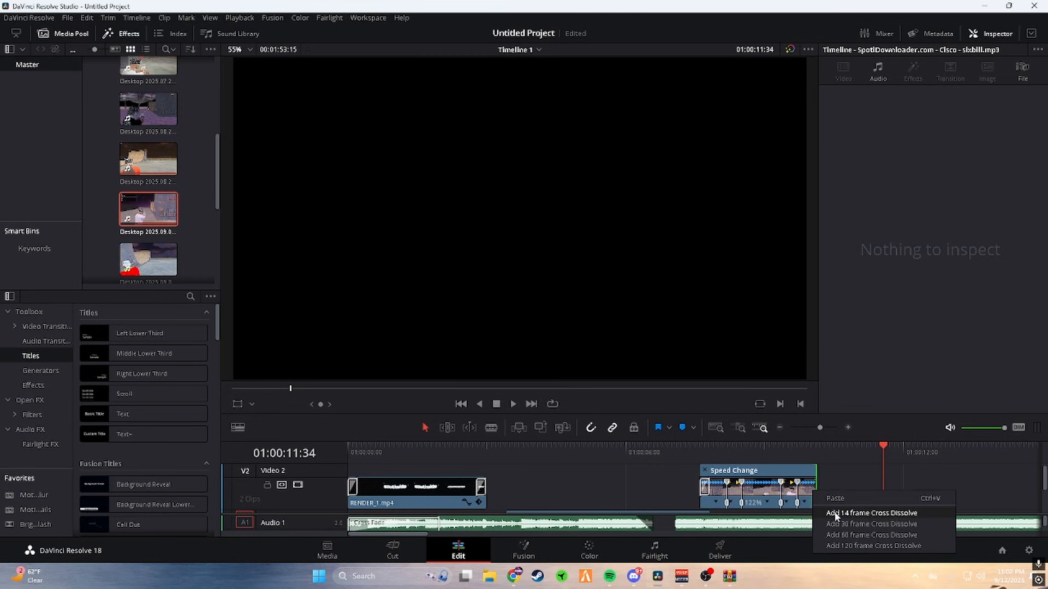
{"action": "key", "text": "Escape"}
{"action": "left_click", "coordinate": [703, 452]}
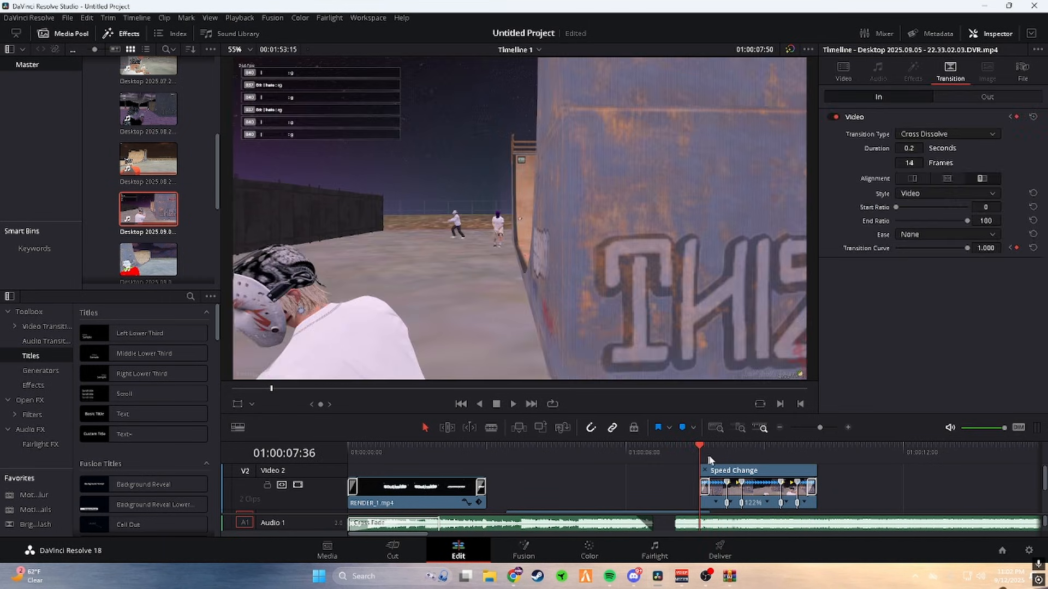
{"action": "key", "text": "space"}
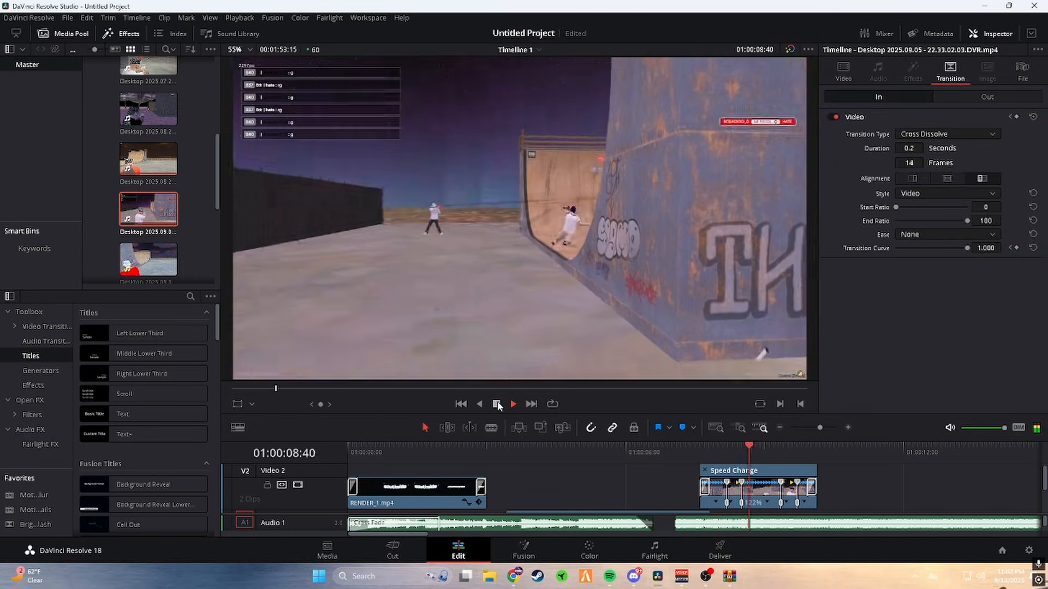
{"action": "left_click", "coordinate": [496, 404]}
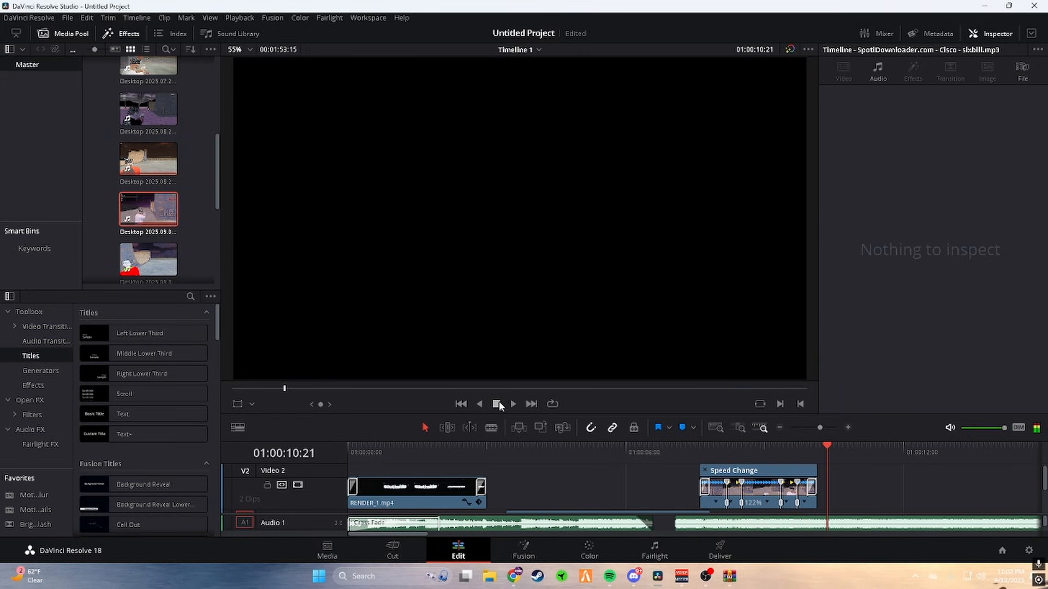
Find the Desktop 2025.07.06 gameplay clip in the media and place it on Video 2 after the Desktop 2025.09.05 clip
{"action": "left_click", "coordinate": [805, 448]}
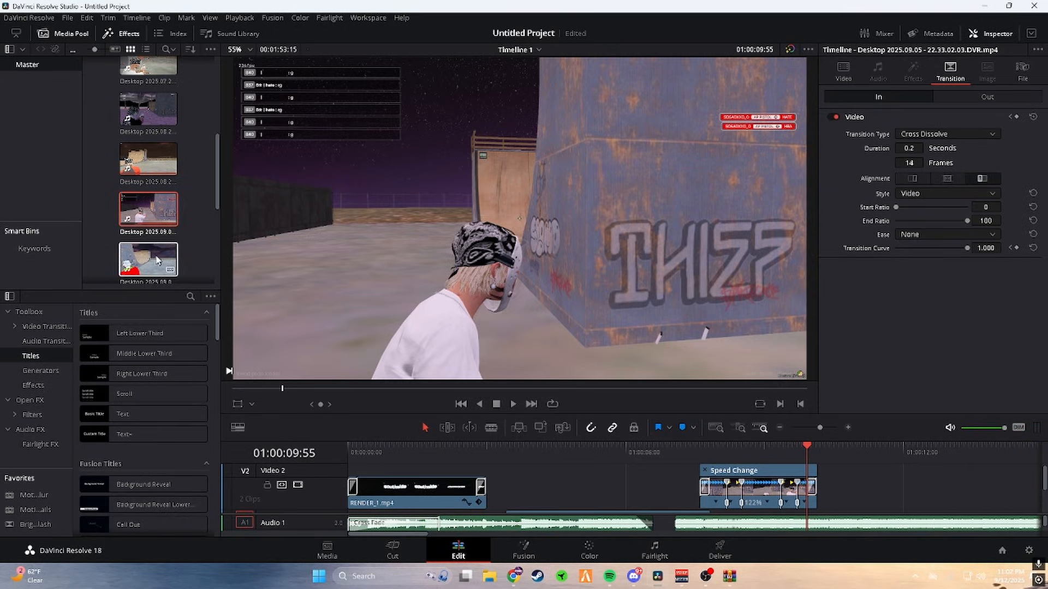
{"action": "scroll", "coordinate": [190, 163], "scroll_direction": "up", "scroll_amount": 3}
{"action": "scroll", "coordinate": [189, 207], "scroll_direction": "down", "scroll_amount": 8}
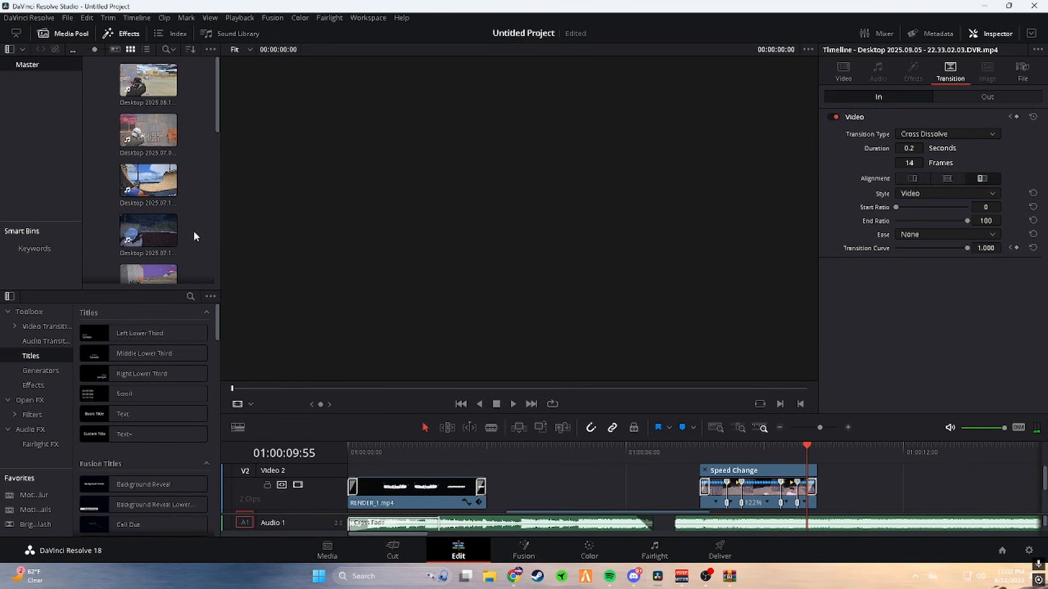
{"action": "scroll", "coordinate": [198, 231], "scroll_direction": "up", "scroll_amount": 8}
{"action": "left_click", "coordinate": [122, 124]}
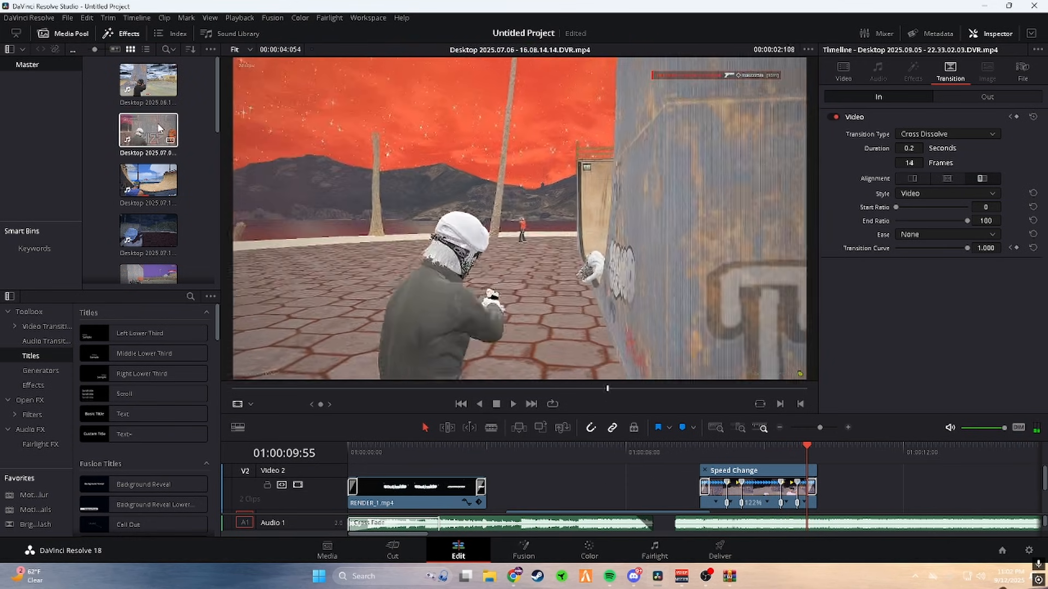
{"action": "left_click_drag", "start_coordinate": [167, 127], "coordinate": [917, 495]}
{"action": "left_click", "coordinate": [853, 499]}
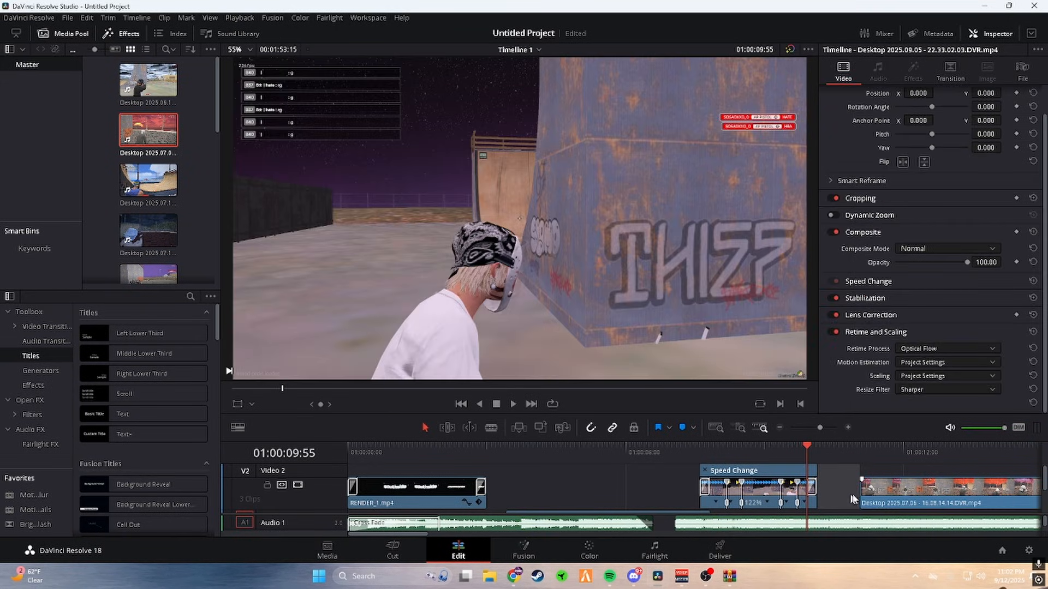
Remove the Desktop 2025.07.06 clip's audio and move its video to Video 1, starting at 01:00:09:55
{"action": "scroll", "coordinate": [1043, 526], "scroll_direction": "down", "scroll_amount": 2}
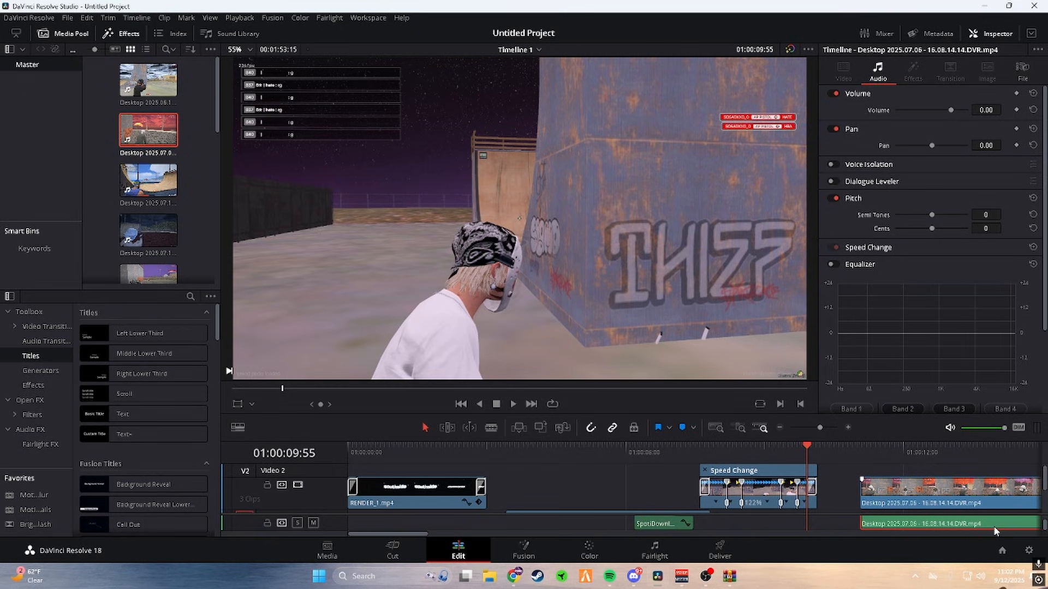
{"action": "key", "text": "ctrl+z"}
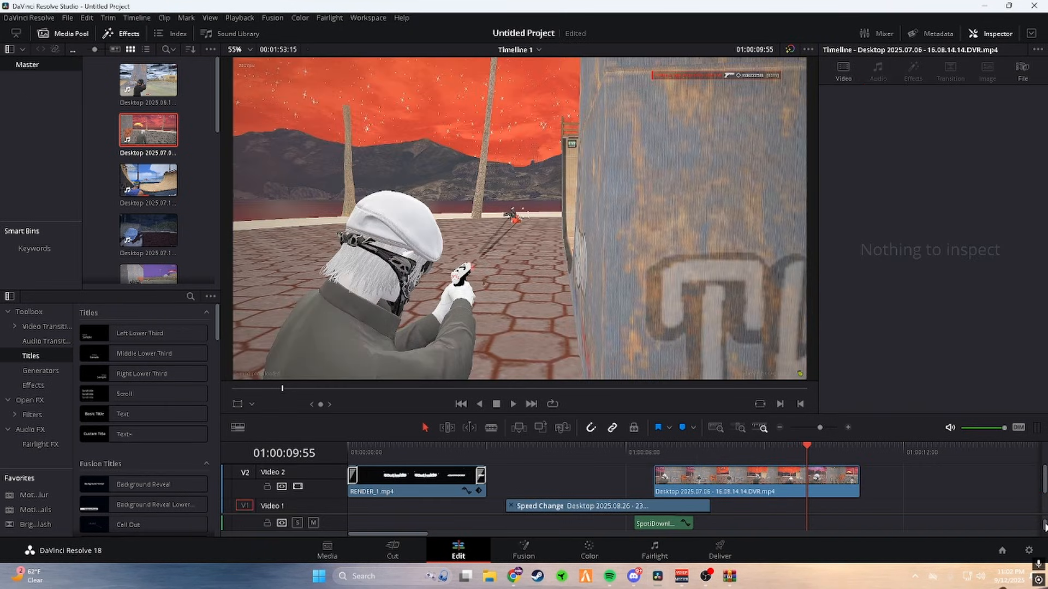
{"action": "key", "text": "ctrl+shift+z"}
{"action": "left_click", "coordinate": [1001, 527]}
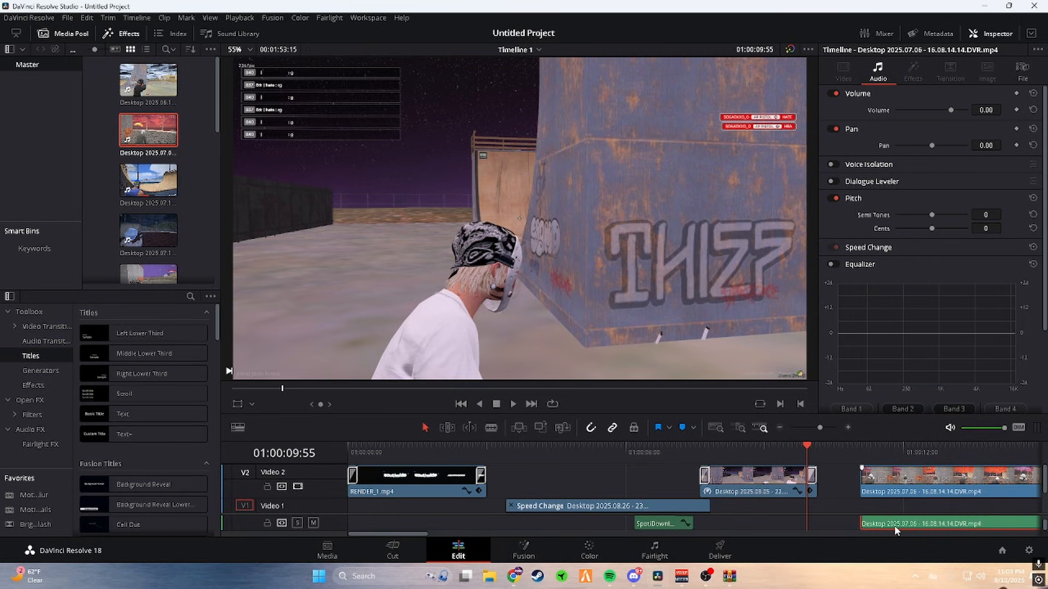
{"action": "left_click_drag", "start_coordinate": [895, 530], "coordinate": [851, 519]}
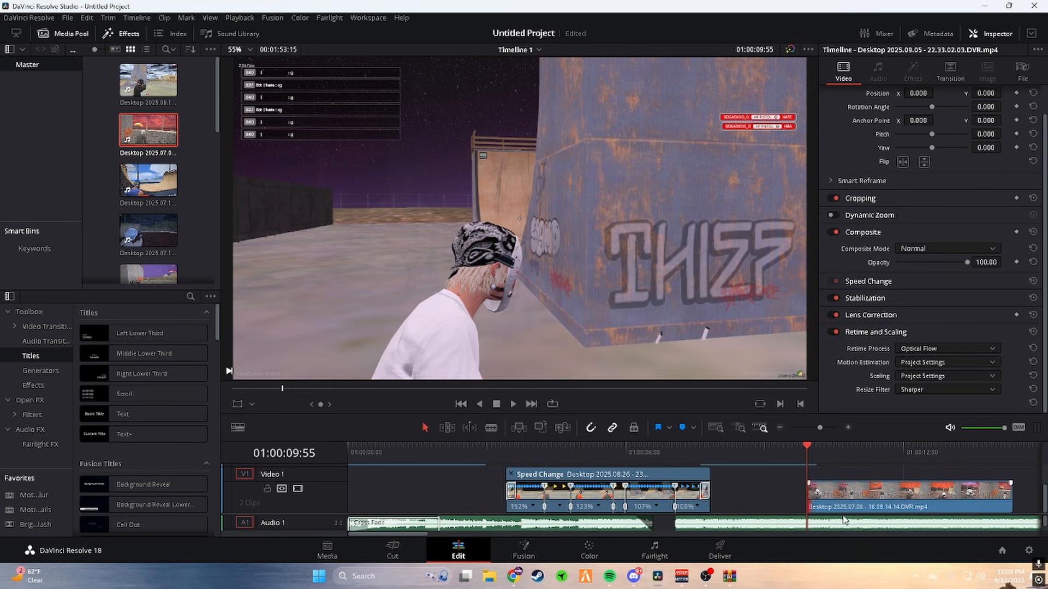
Set the Desktop 2025.07.06 clip's retime process to Optical Flow and resize filter to Sharper, and save the project
{"action": "left_click", "coordinate": [858, 457]}
{"action": "left_click", "coordinate": [922, 352]}
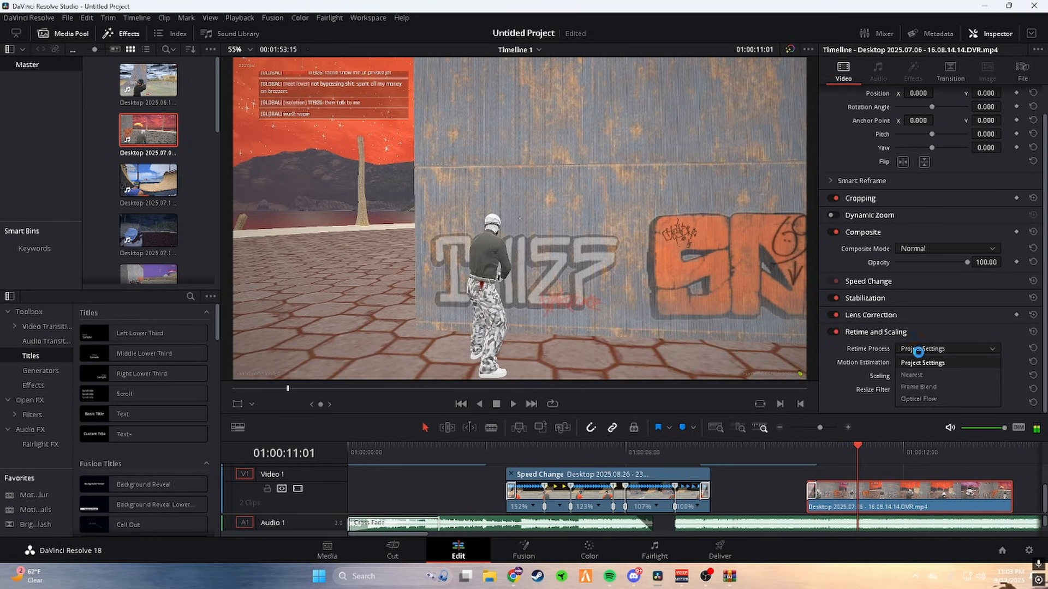
{"action": "left_click", "coordinate": [915, 396]}
{"action": "left_click", "coordinate": [921, 389]}
{"action": "left_click", "coordinate": [914, 416]}
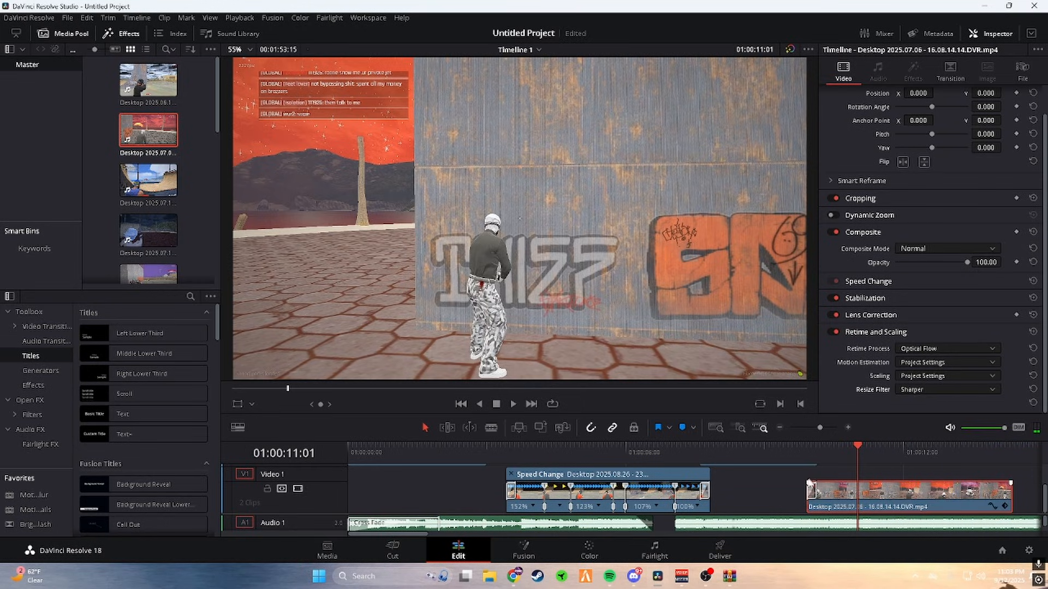
{"action": "left_click", "coordinate": [692, 456]}
{"action": "key", "text": "ctrl+s"}
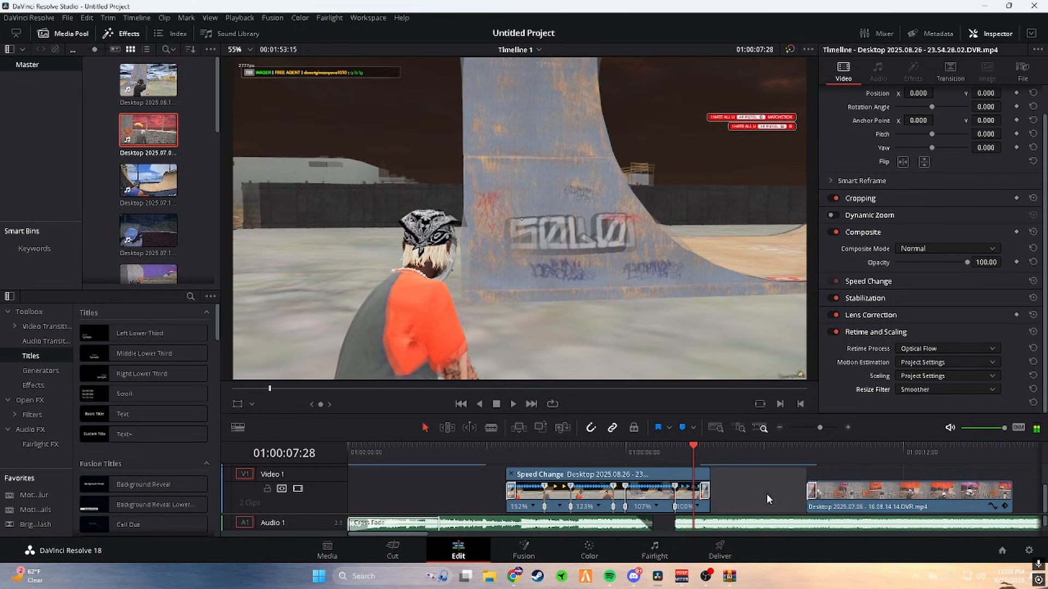
Play the montage from 01:00:04:44 through the Desktop 2025.07.06 clip to check how the clips flow together
{"action": "left_click", "coordinate": [567, 447]}
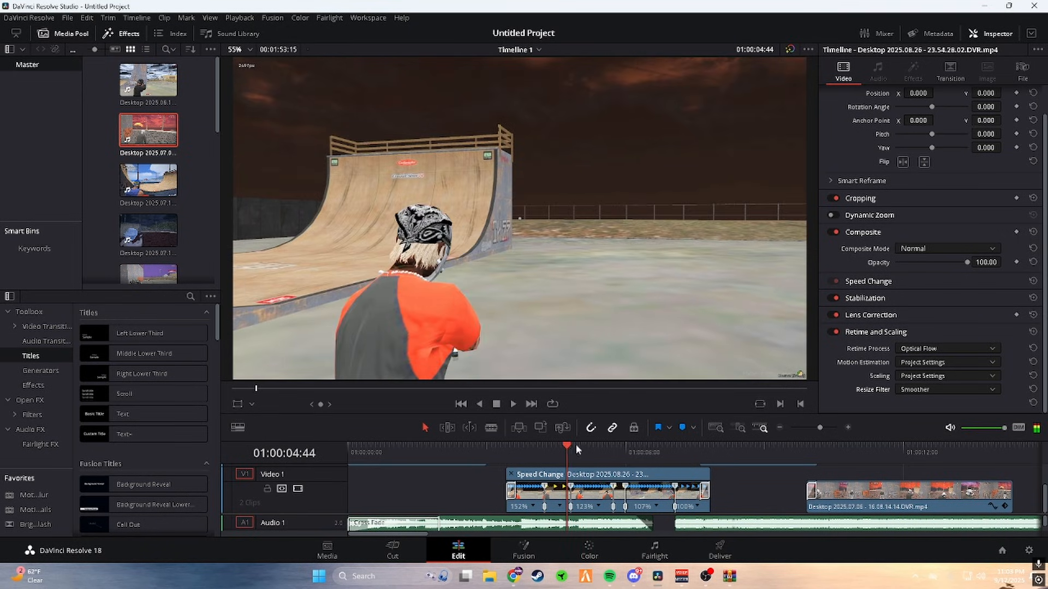
{"action": "left_click", "coordinate": [513, 404]}
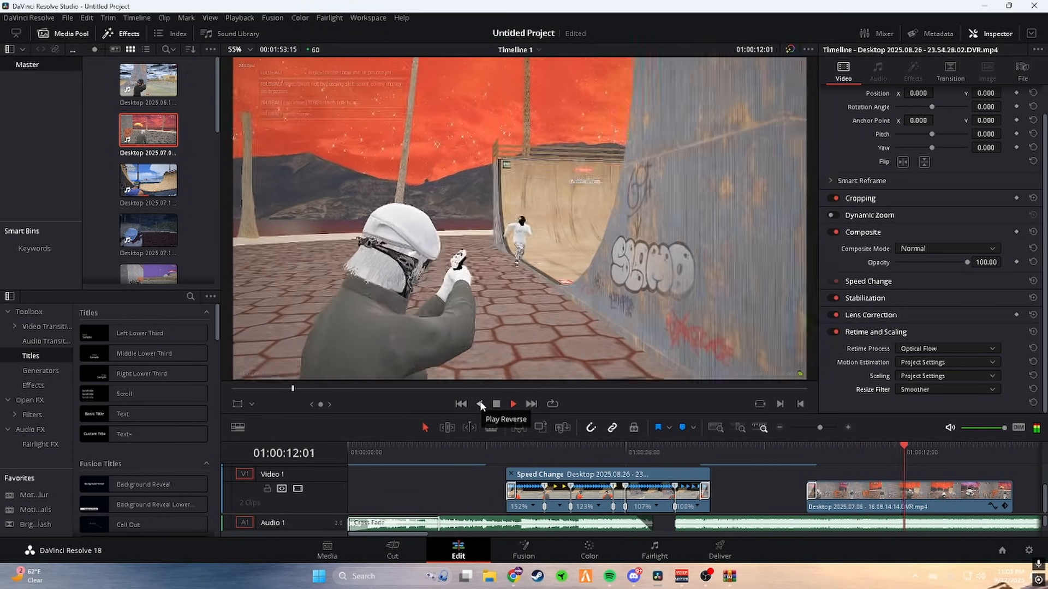
{"action": "left_click", "coordinate": [496, 403]}
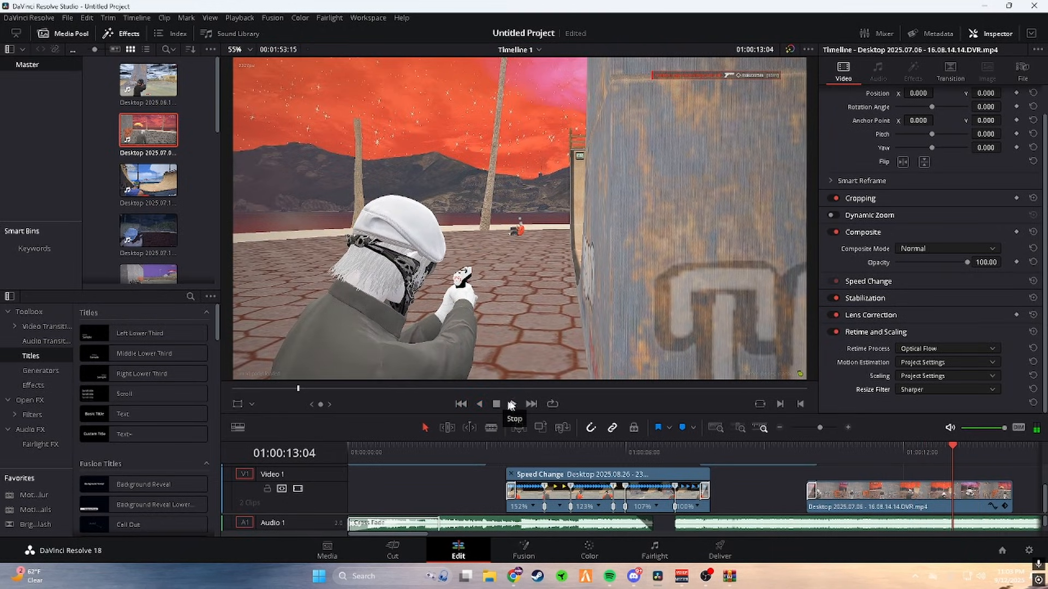
Reveal the Desktop 2025.07.06 clip's speed controls and trim off footage so it is shorter while still starting at 01:00:09:55
{"action": "left_click_drag", "start_coordinate": [426, 537], "coordinate": [464, 533]}
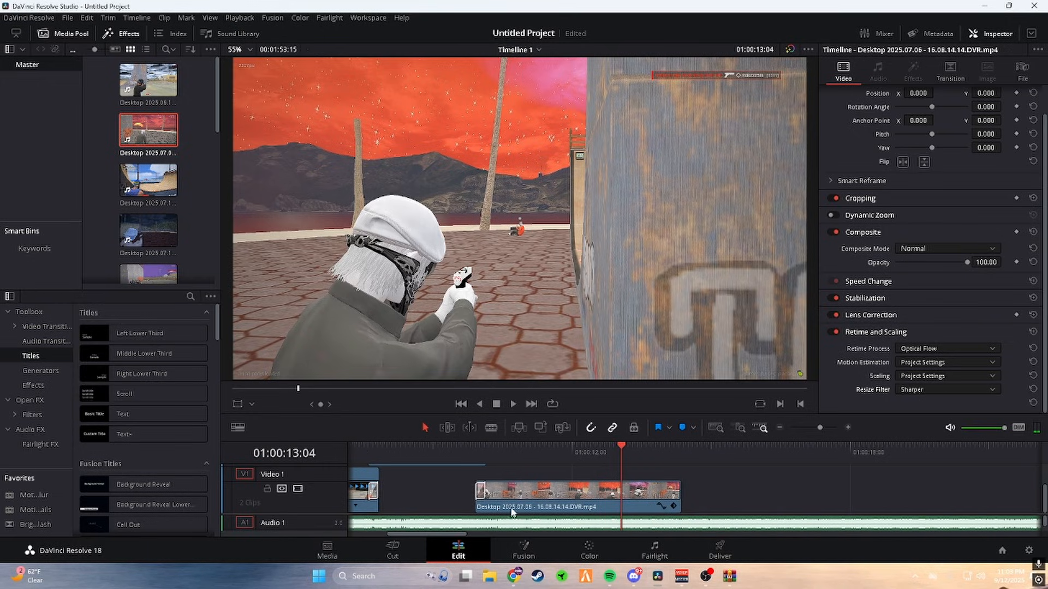
{"action": "left_click", "coordinate": [517, 493]}
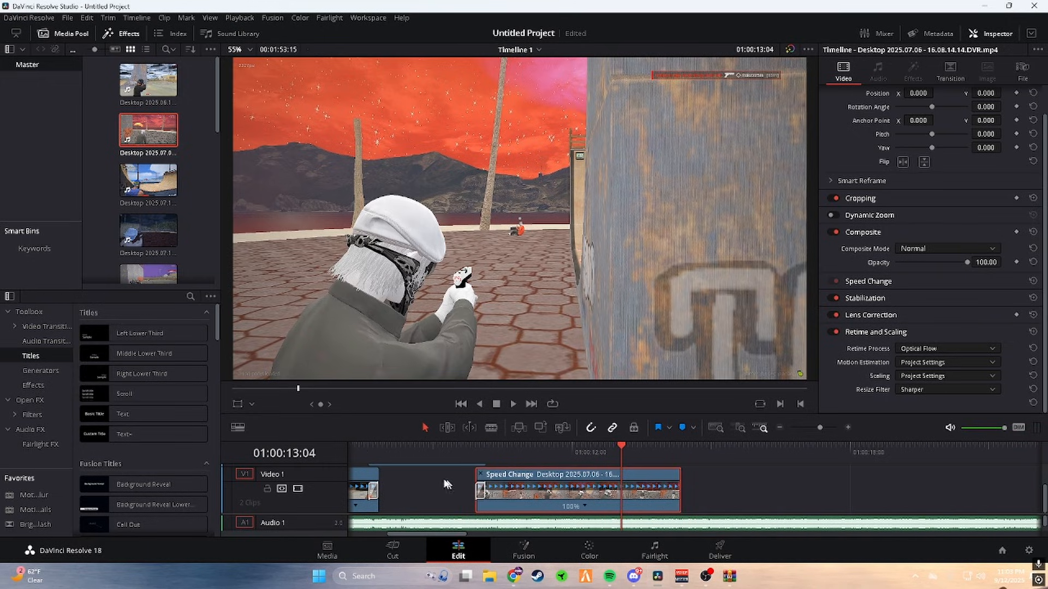
{"action": "left_click", "coordinate": [414, 464]}
{"action": "left_click_drag", "start_coordinate": [382, 446], "coordinate": [392, 448]}
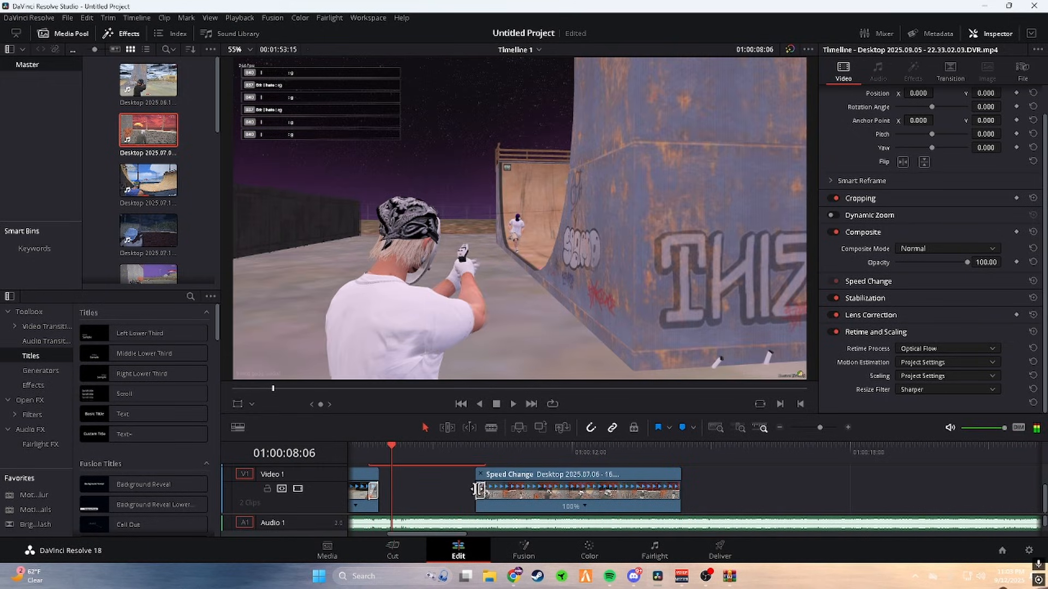
{"action": "left_click_drag", "start_coordinate": [478, 490], "coordinate": [512, 497]}
Play and scrub through the trimmed Desktop 2025.07.06 clip from 01:00:09:01 to check its timing against the music
{"action": "left_click", "coordinate": [433, 453]}
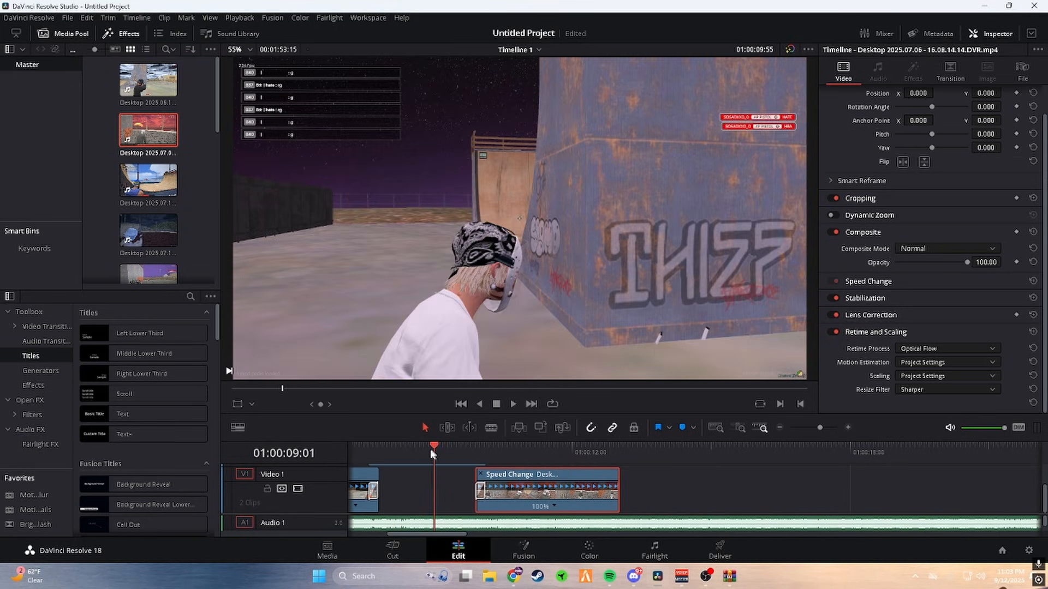
{"action": "left_click", "coordinate": [512, 403]}
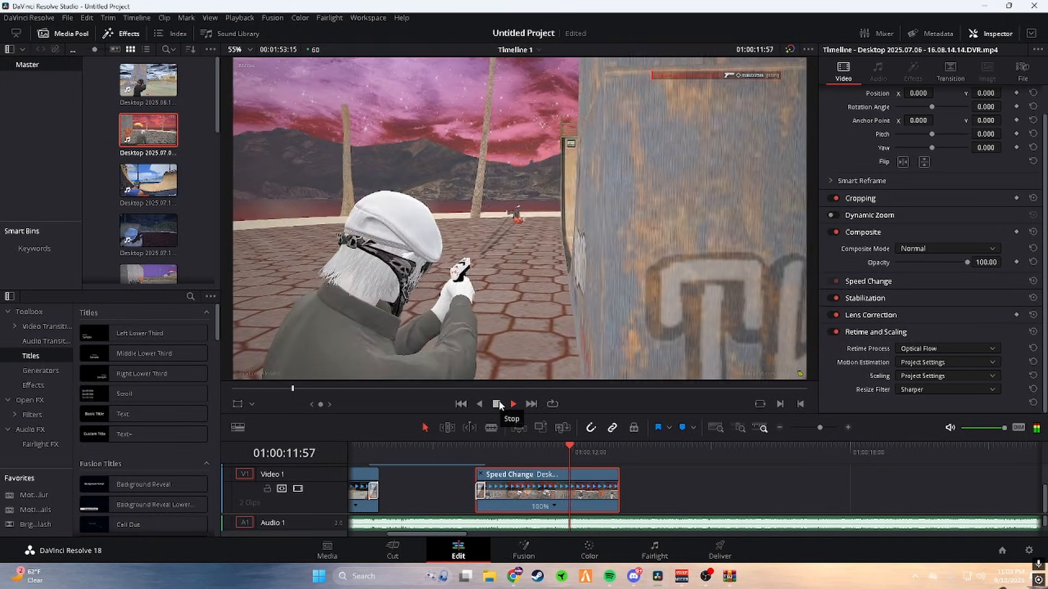
{"action": "left_click", "coordinate": [499, 400]}
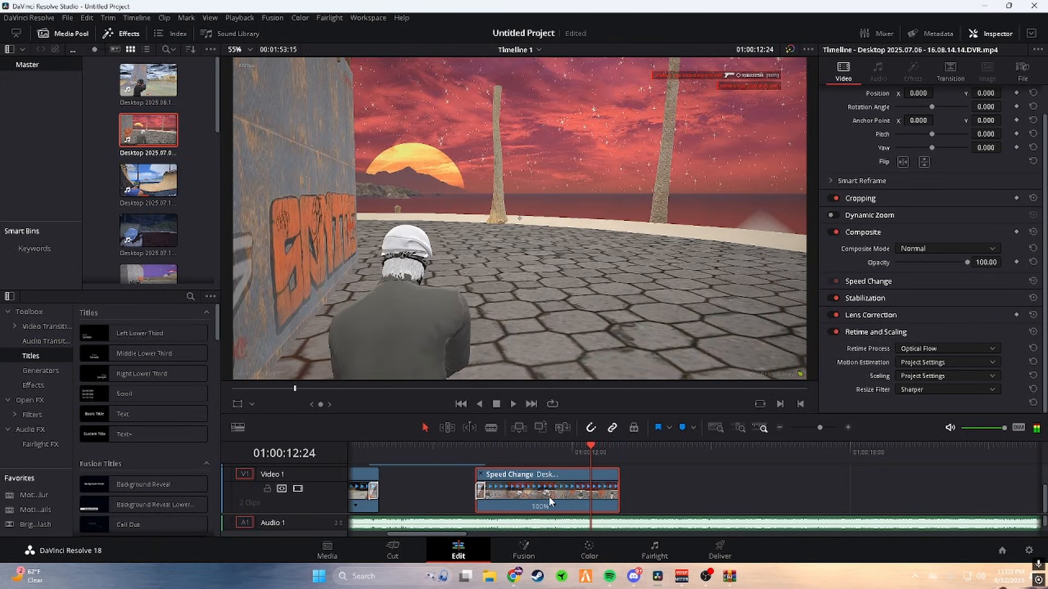
{"action": "left_click", "coordinate": [507, 454]}
{"action": "left_click_drag", "start_coordinate": [507, 453], "coordinate": [486, 453]}
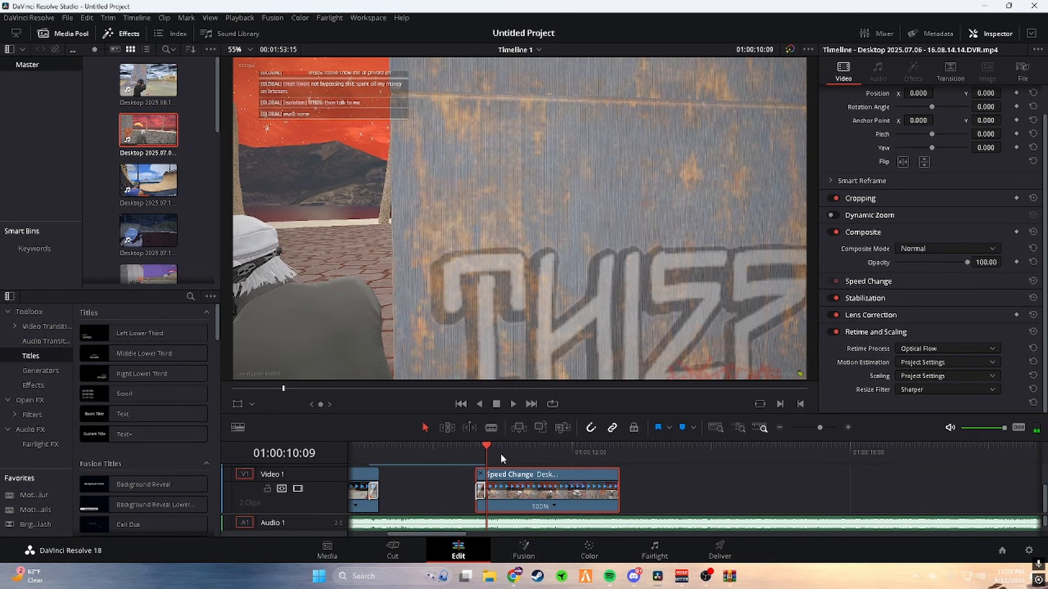
{"action": "left_click_drag", "start_coordinate": [500, 453], "coordinate": [420, 453]}
{"action": "left_click", "coordinate": [510, 404]}
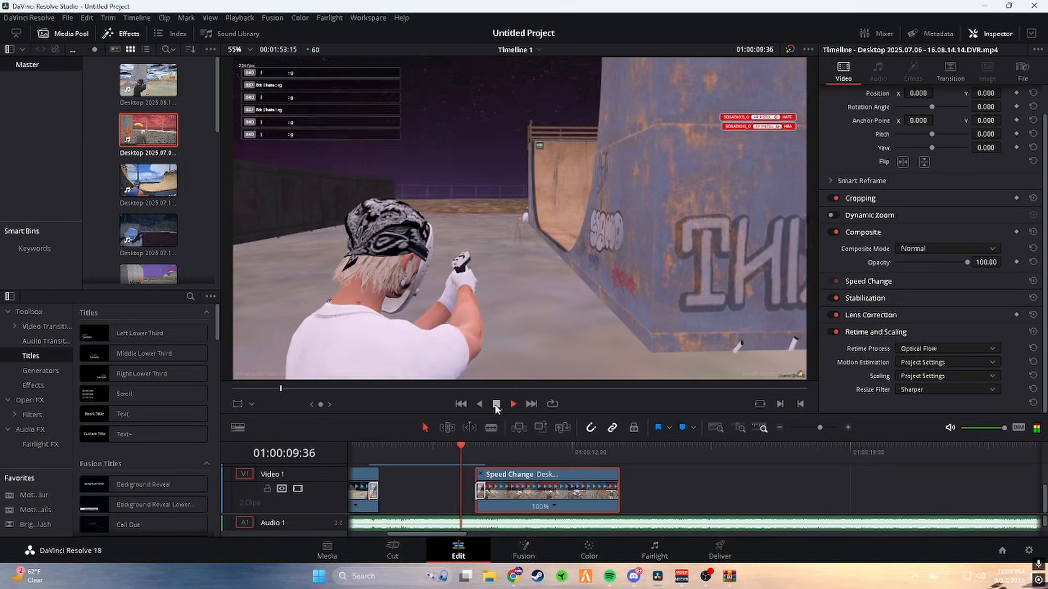
{"action": "left_click", "coordinate": [496, 404]}
{"action": "left_click_drag", "start_coordinate": [514, 452], "coordinate": [506, 464]}
{"action": "key", "text": "space"}
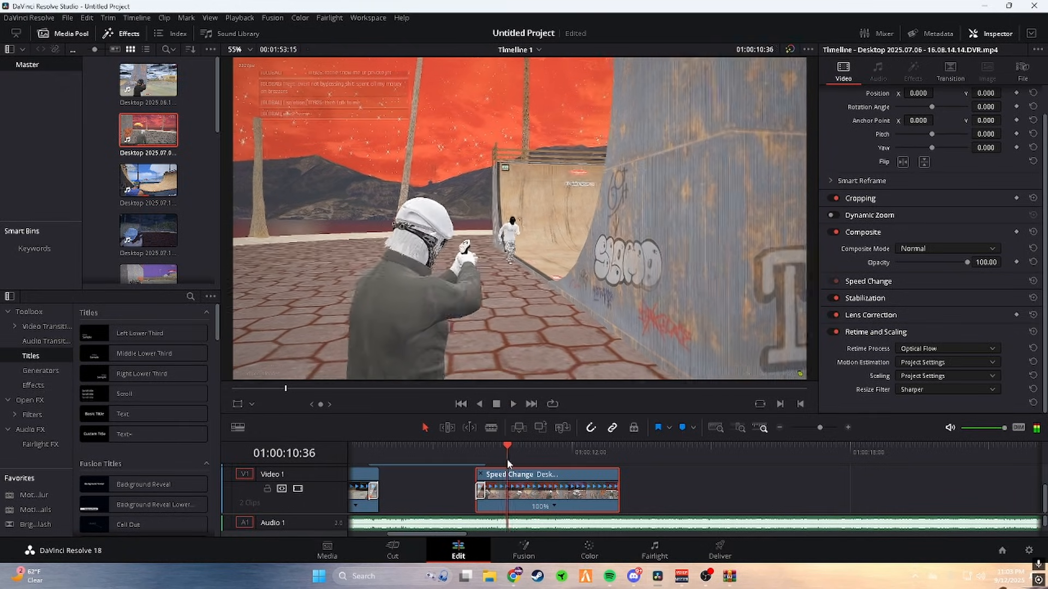
Add speed points at 01:00:10:39 and 01:00:11:22 in the Desktop 2025.07.06 clip and shift them earlier to ramp the opening
{"action": "left_click", "coordinate": [507, 464]}
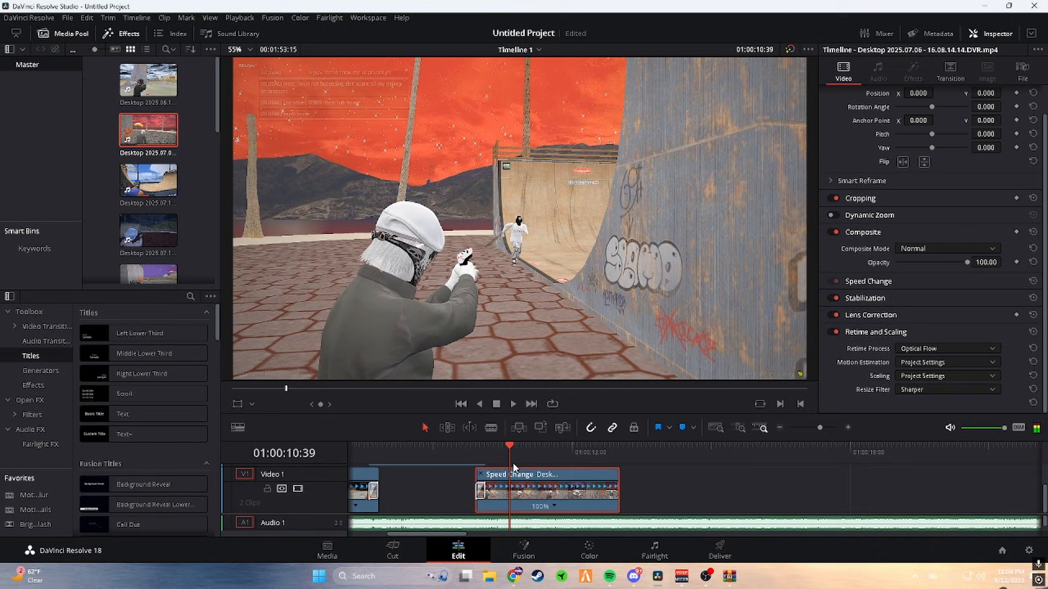
{"action": "left_click", "coordinate": [553, 506]}
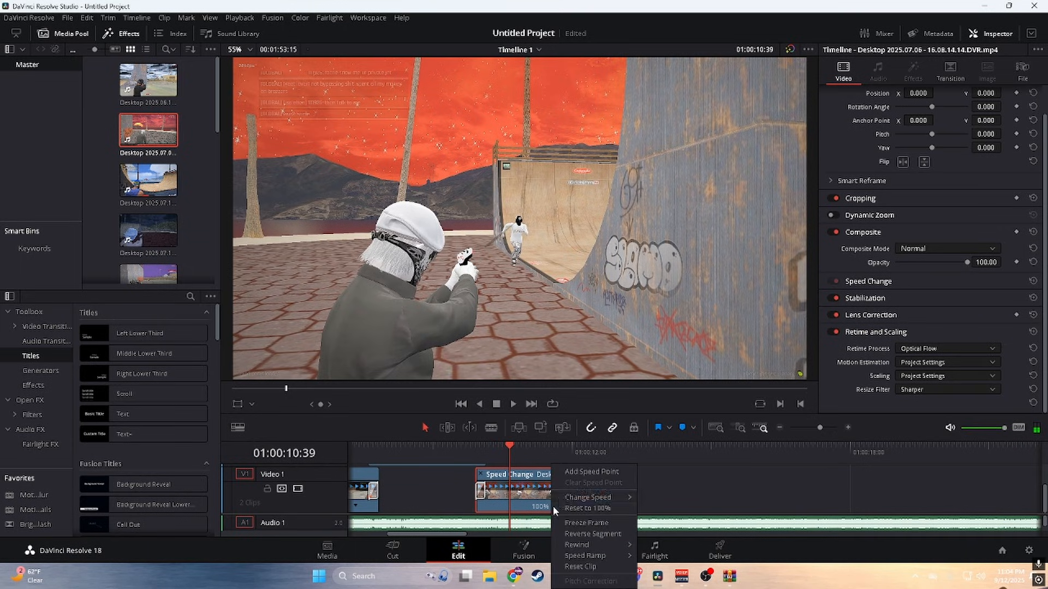
{"action": "left_click", "coordinate": [577, 473]}
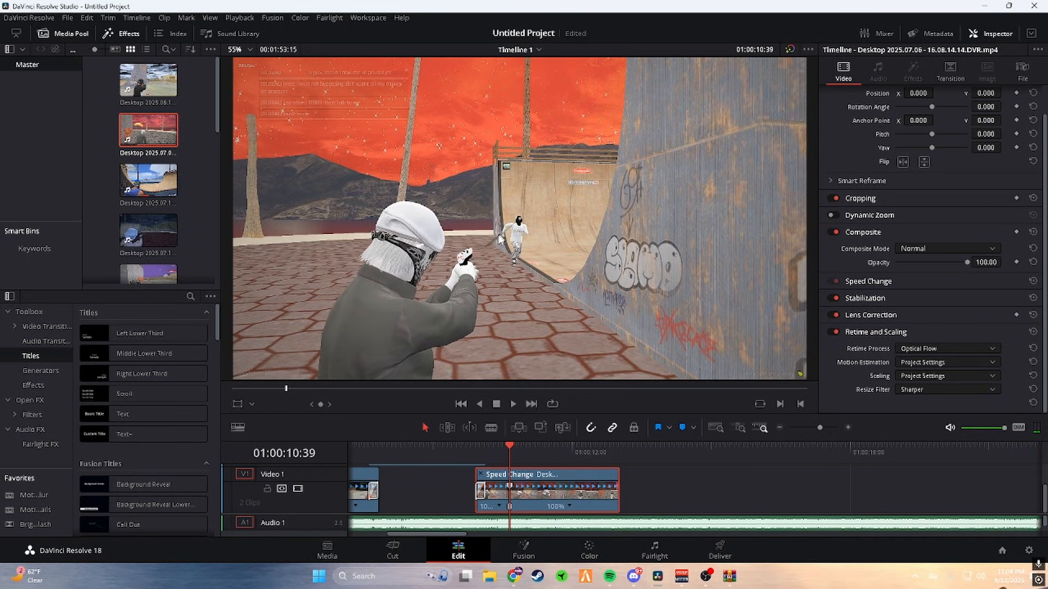
{"action": "left_click_drag", "start_coordinate": [514, 445], "coordinate": [543, 444]}
{"action": "left_click", "coordinate": [573, 507]}
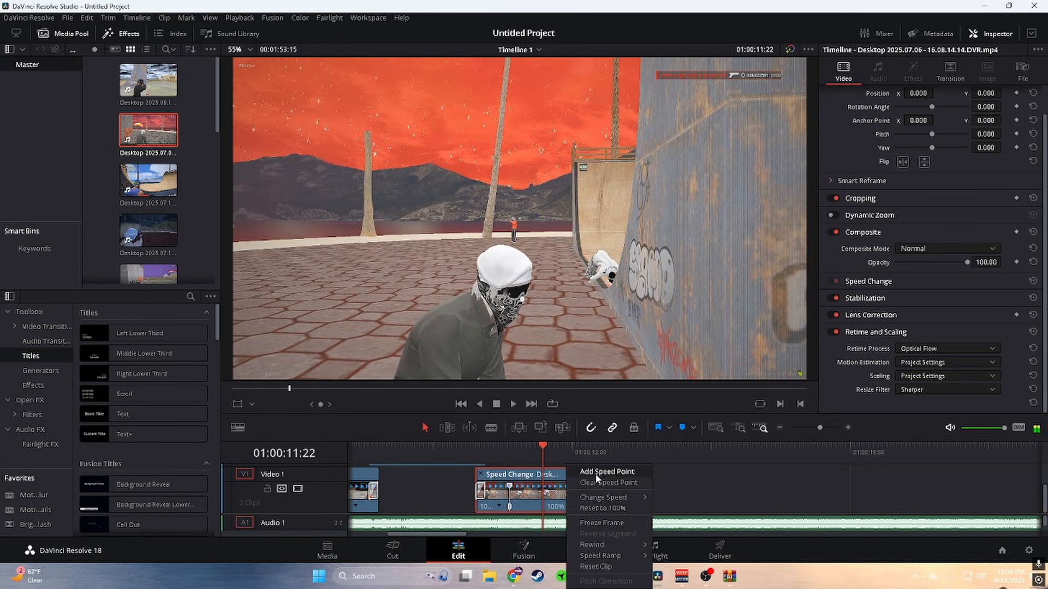
{"action": "left_click", "coordinate": [595, 472]}
{"action": "left_click_drag", "start_coordinate": [543, 487], "coordinate": [533, 550]}
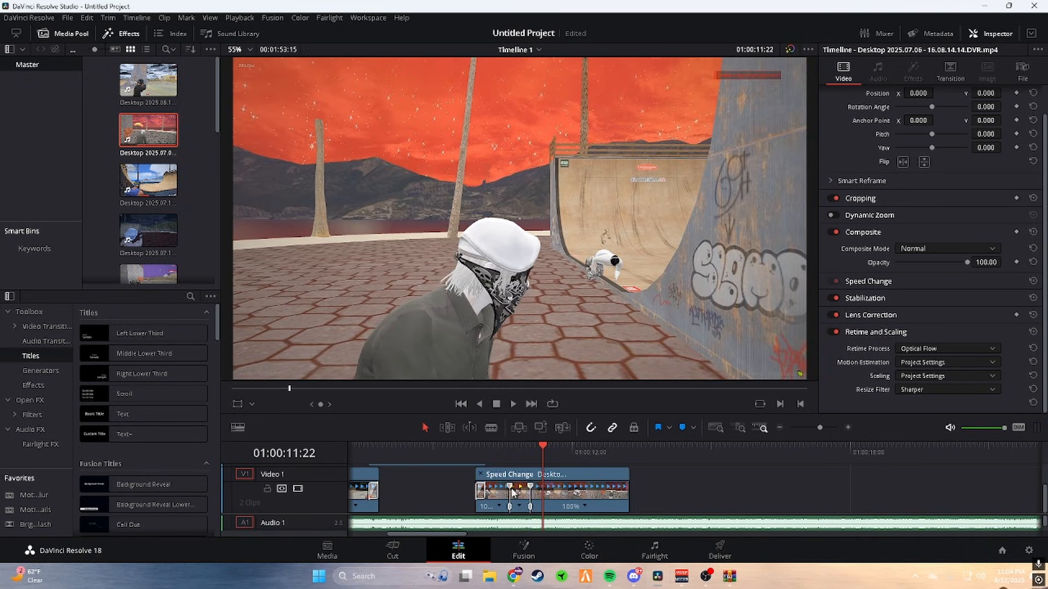
{"action": "left_click_drag", "start_coordinate": [512, 493], "coordinate": [519, 514]}
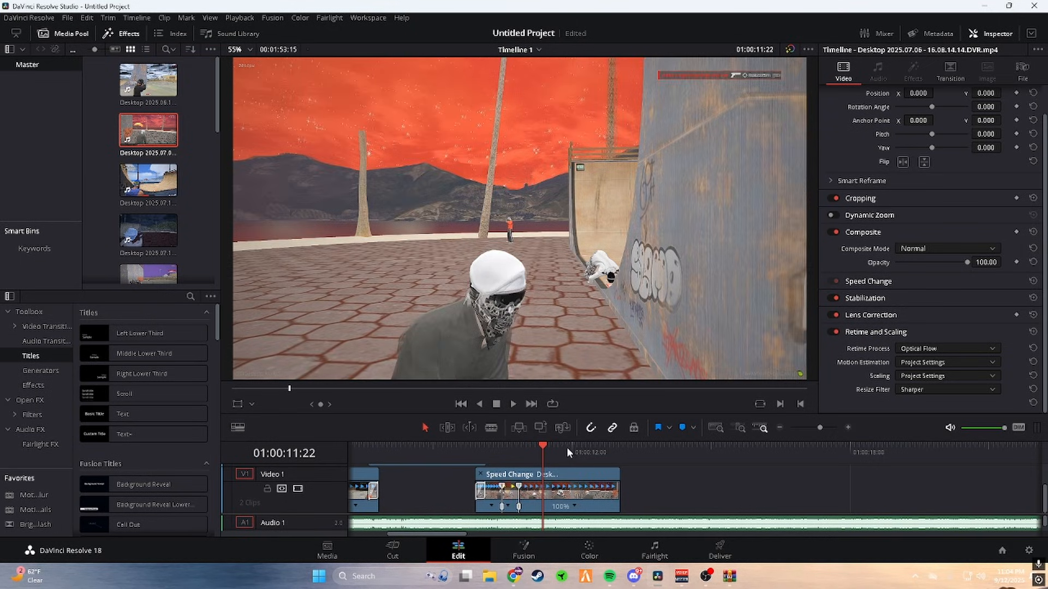
Add two more speed points after the first ramp in the Desktop 2025.07.06 clip and move them earlier to tighten the second ramp
{"action": "mouse_move", "coordinate": [566, 450]}
{"action": "left_mouse_down"}
{"action": "mouse_move", "coordinate": [529, 467]}
{"action": "mouse_move", "coordinate": [533, 449]}
{"action": "mouse_move", "coordinate": [559, 453]}
{"action": "mouse_move", "coordinate": [604, 497]}
{"action": "mouse_move", "coordinate": [555, 564]}
{"action": "left_mouse_up"}
{"action": "left_click", "coordinate": [574, 505]}
{"action": "left_click", "coordinate": [591, 473]}
{"action": "left_click", "coordinate": [584, 507]}
{"action": "left_click", "coordinate": [621, 472]}
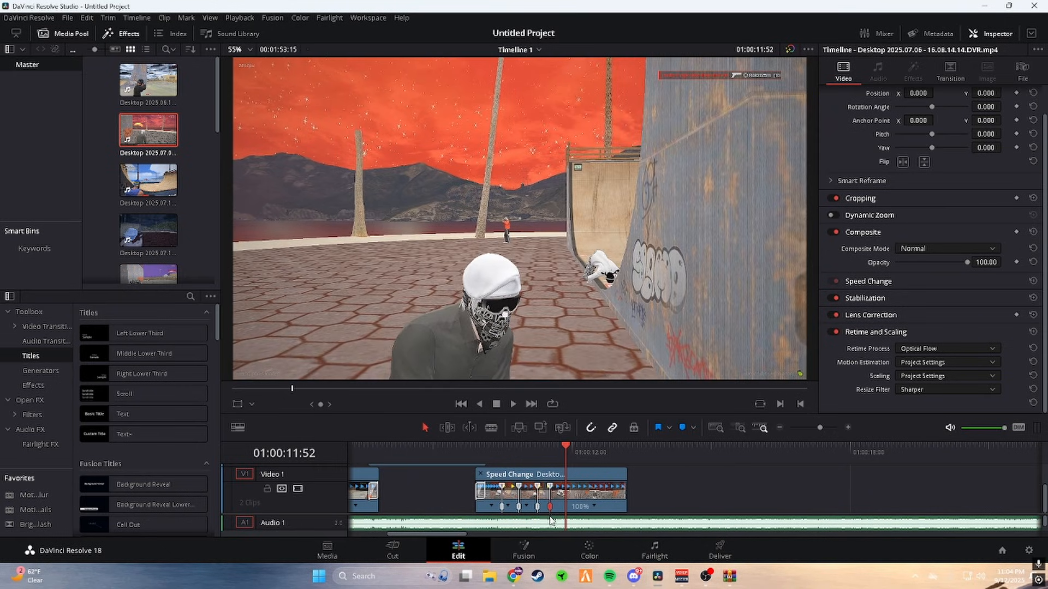
{"action": "left_click_drag", "start_coordinate": [553, 510], "coordinate": [532, 500]}
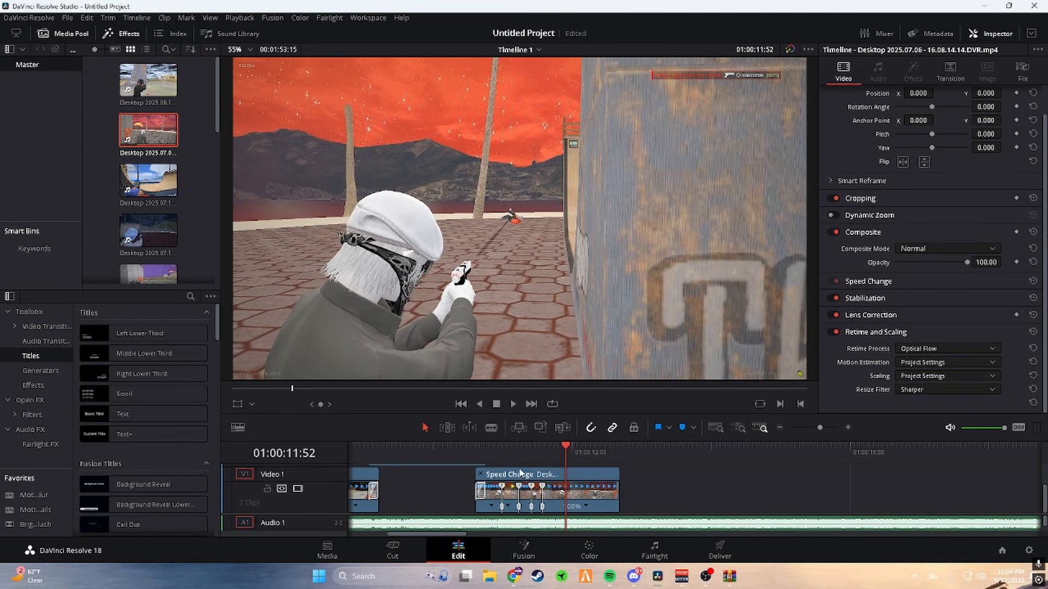
Play the Desktop 2025.07.06 clip to check its first two speed ramps against the music
{"action": "left_click", "coordinate": [506, 451]}
{"action": "left_click", "coordinate": [513, 404]}
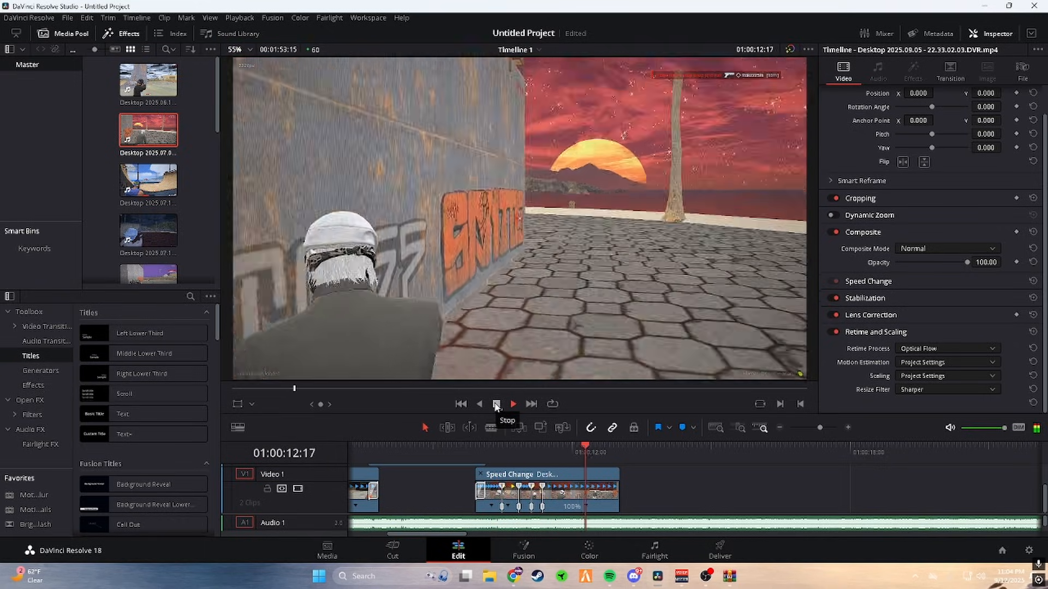
{"action": "left_click", "coordinate": [495, 404]}
Add a third pair of speed points in the clip's second half, review the ramp, and reposition the points to shorten it
{"action": "left_click", "coordinate": [552, 458]}
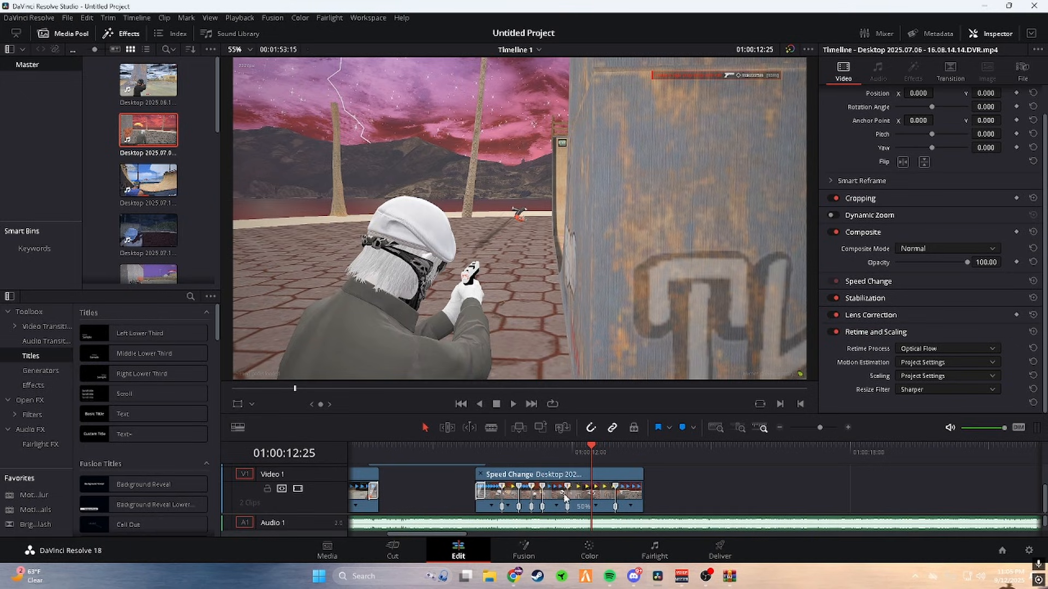
{"action": "left_click_drag", "start_coordinate": [566, 458], "coordinate": [476, 457]}
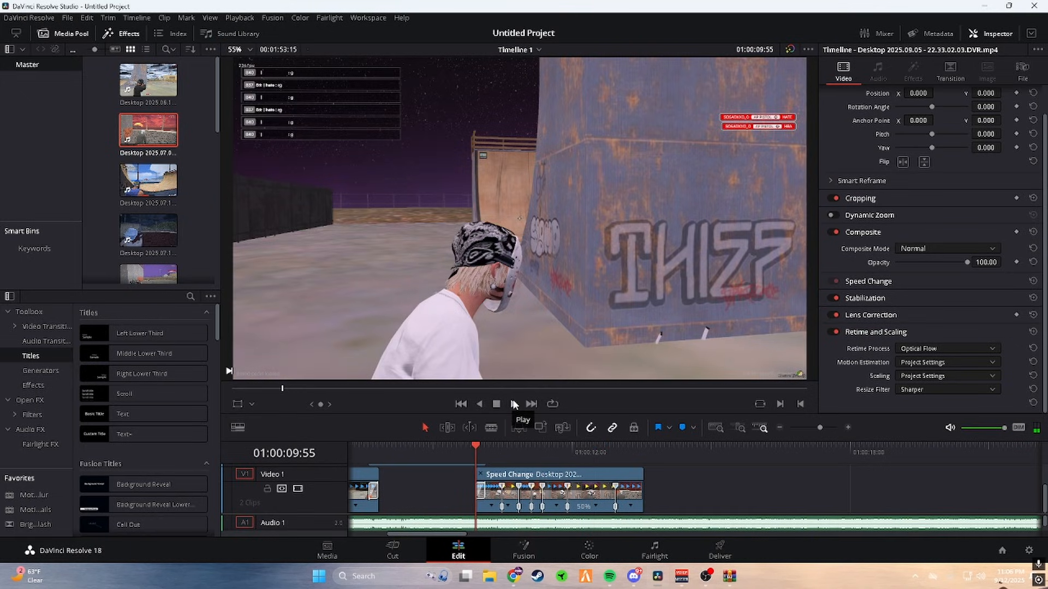
{"action": "left_click", "coordinate": [514, 404]}
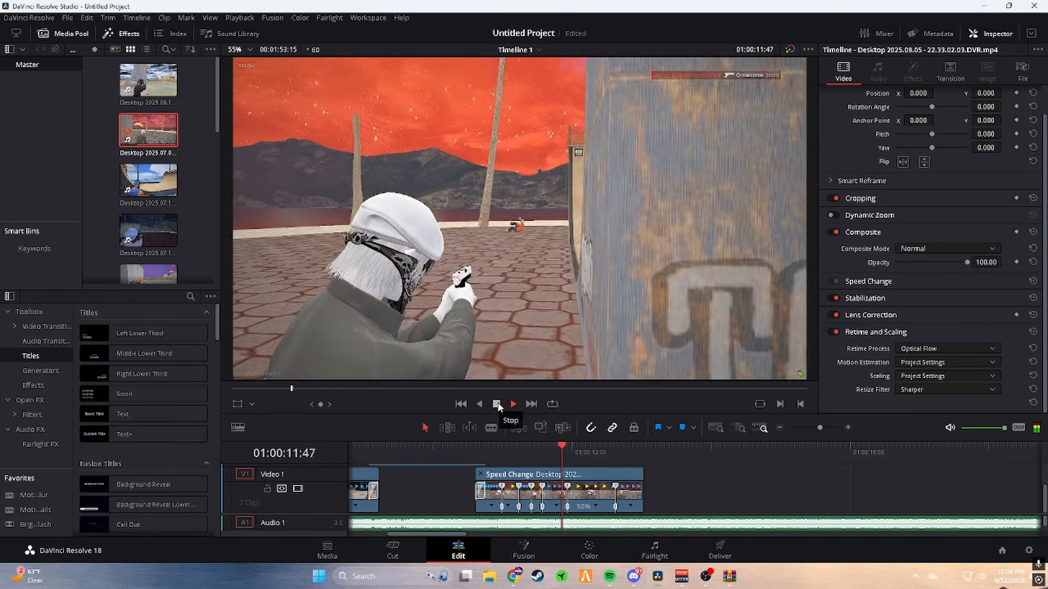
{"action": "left_click", "coordinate": [497, 404]}
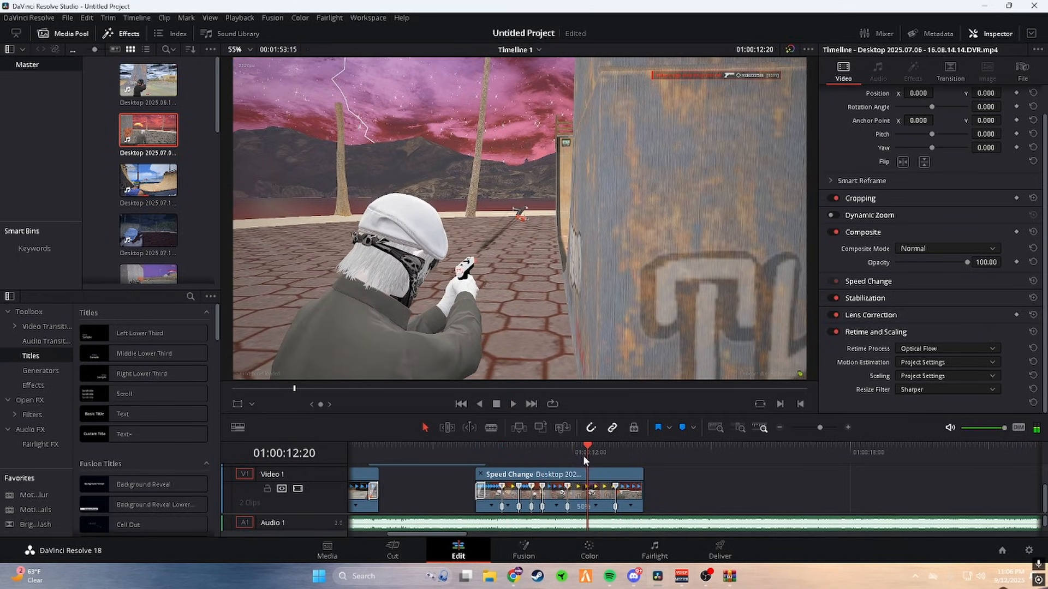
{"action": "mouse_move", "coordinate": [555, 457]}
{"action": "left_mouse_down"}
{"action": "mouse_move", "coordinate": [568, 454]}
{"action": "mouse_move", "coordinate": [557, 458]}
{"action": "left_mouse_up"}
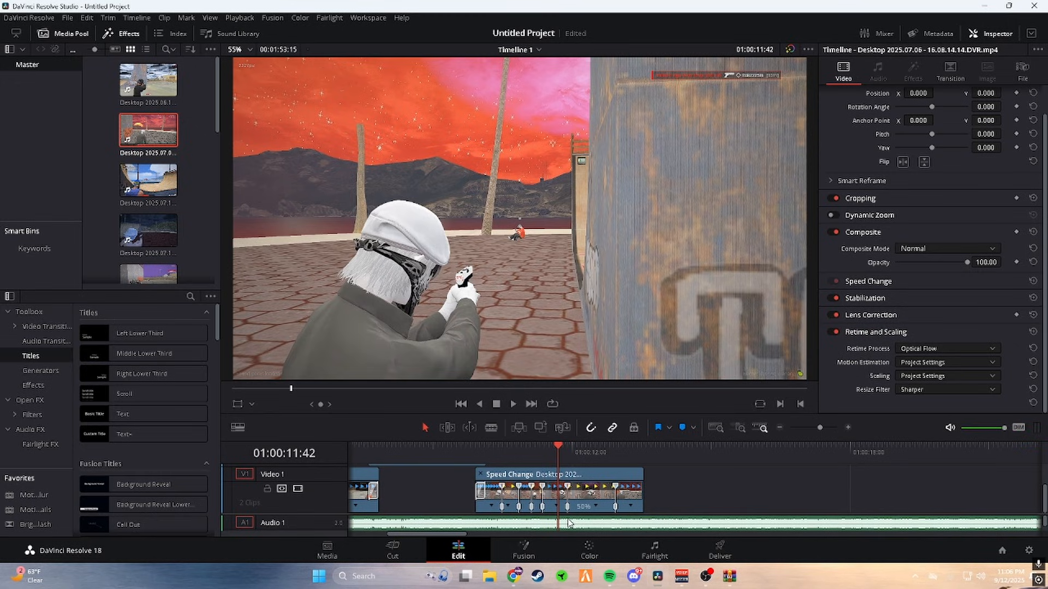
{"action": "left_click", "coordinate": [568, 490]}
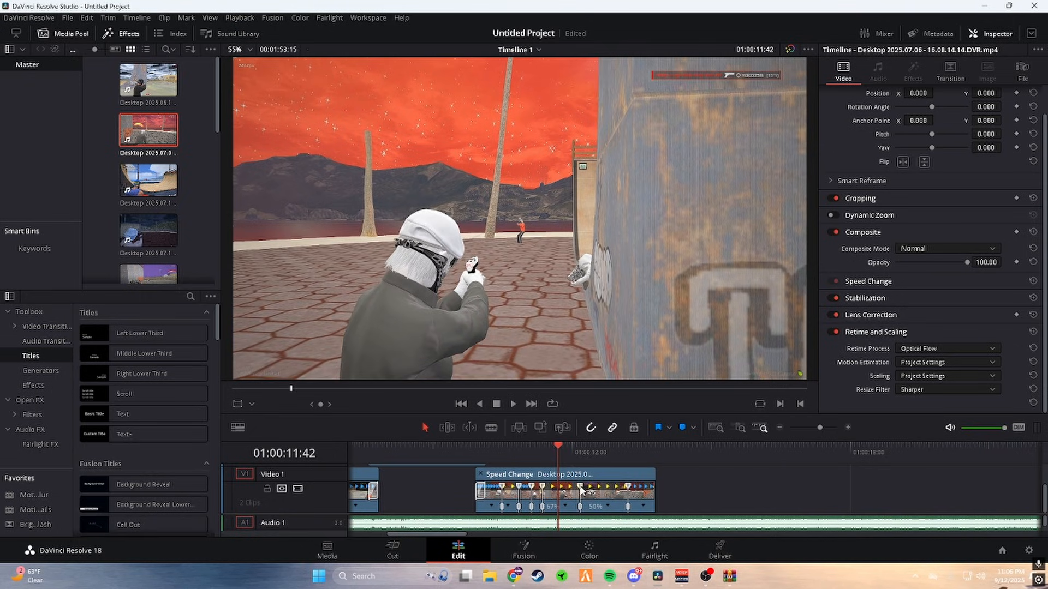
{"action": "mouse_move", "coordinate": [567, 499]}
{"action": "left_mouse_down"}
{"action": "mouse_move", "coordinate": [611, 511]}
{"action": "mouse_move", "coordinate": [587, 529]}
{"action": "left_mouse_up"}
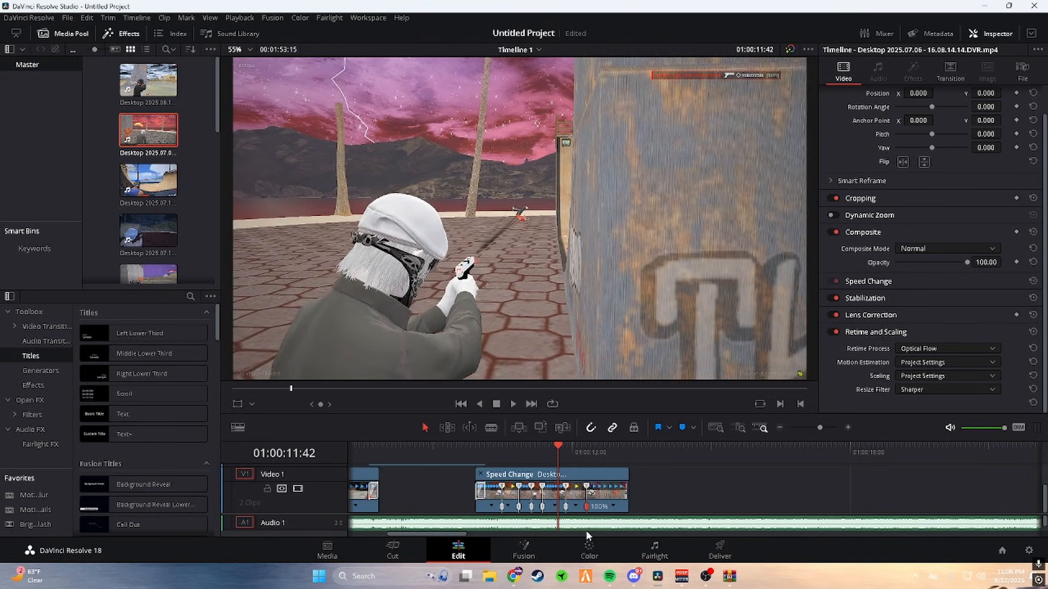
Add a speed point at 01:00:12:40, slow the clip's tail to 50%, and end the clip earlier with a transition
{"action": "left_click", "coordinate": [579, 447]}
{"action": "left_click_drag", "start_coordinate": [578, 447], "coordinate": [604, 447]}
{"action": "left_click", "coordinate": [616, 506]}
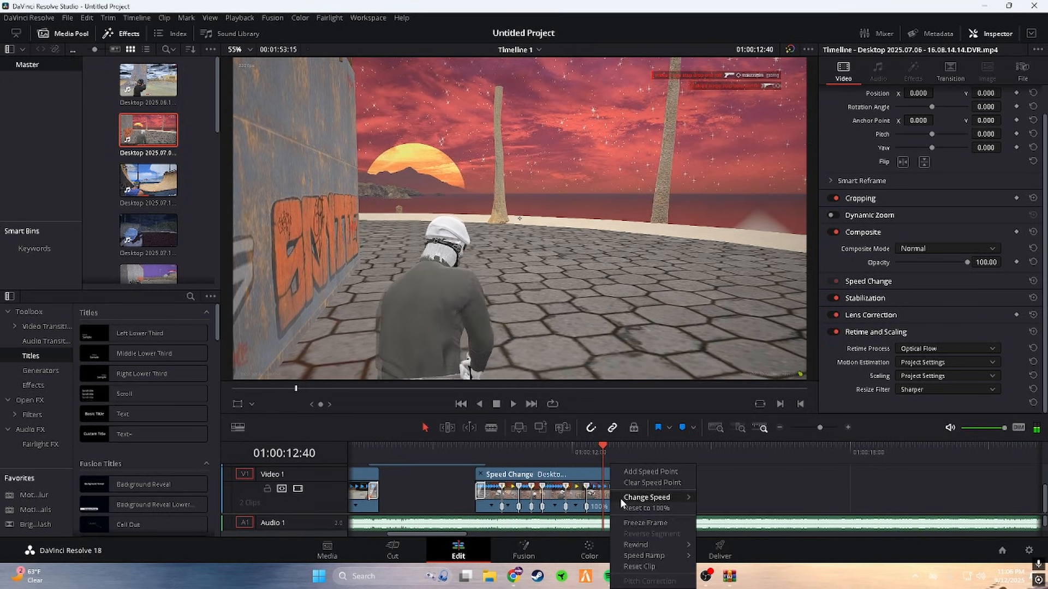
{"action": "left_click", "coordinate": [633, 470]}
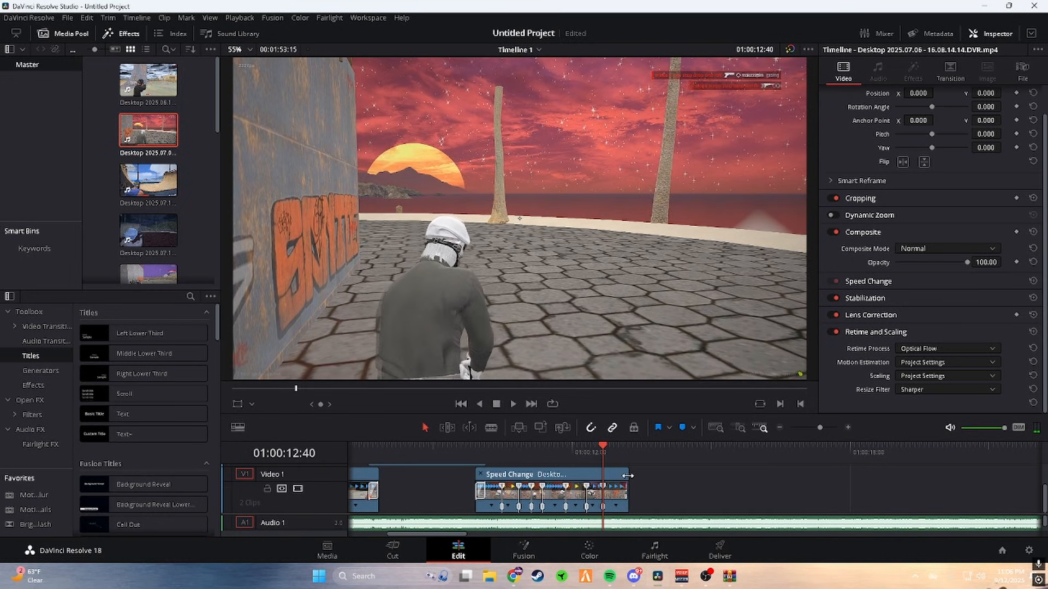
{"action": "left_click_drag", "start_coordinate": [631, 473], "coordinate": [635, 474]}
{"action": "left_click_drag", "start_coordinate": [651, 474], "coordinate": [595, 494]}
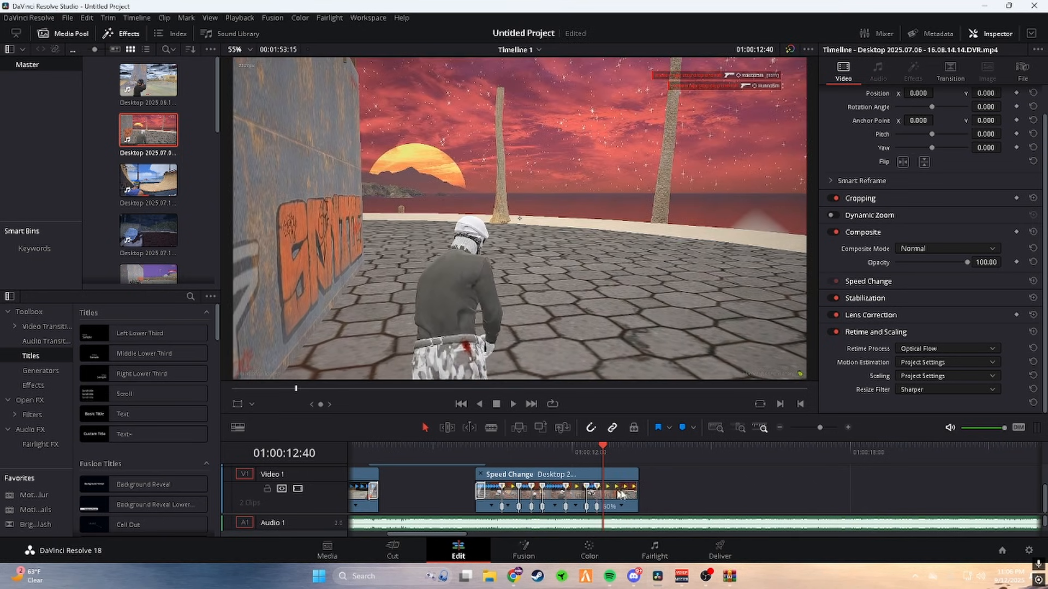
{"action": "left_click_drag", "start_coordinate": [637, 494], "coordinate": [614, 516]}
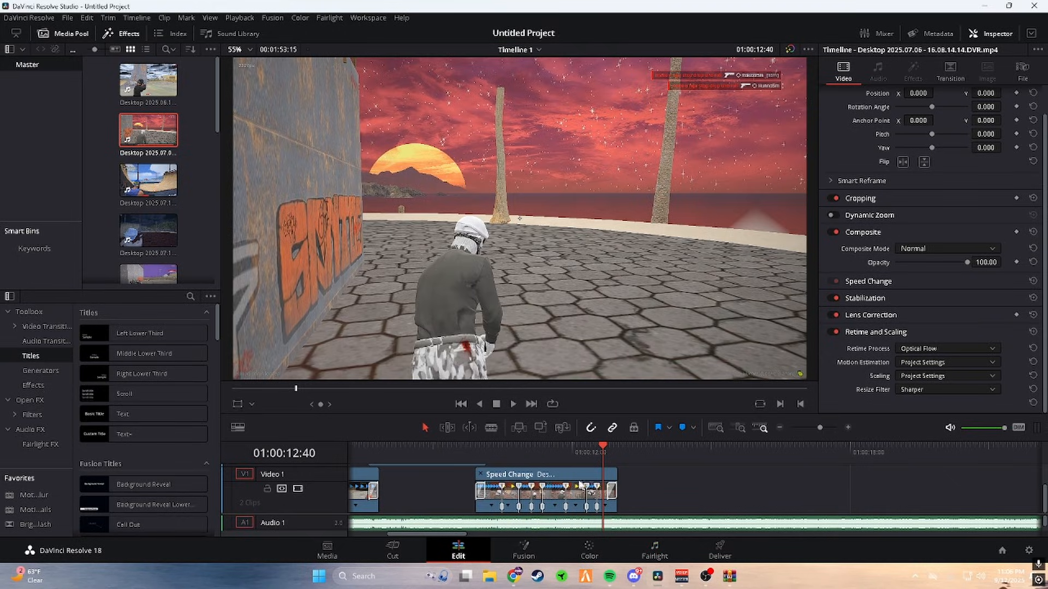
Play the montage from the very start in full screen to review all the ramped clips with the song
{"action": "left_click", "coordinate": [463, 454]}
{"action": "key", "text": "Up"}
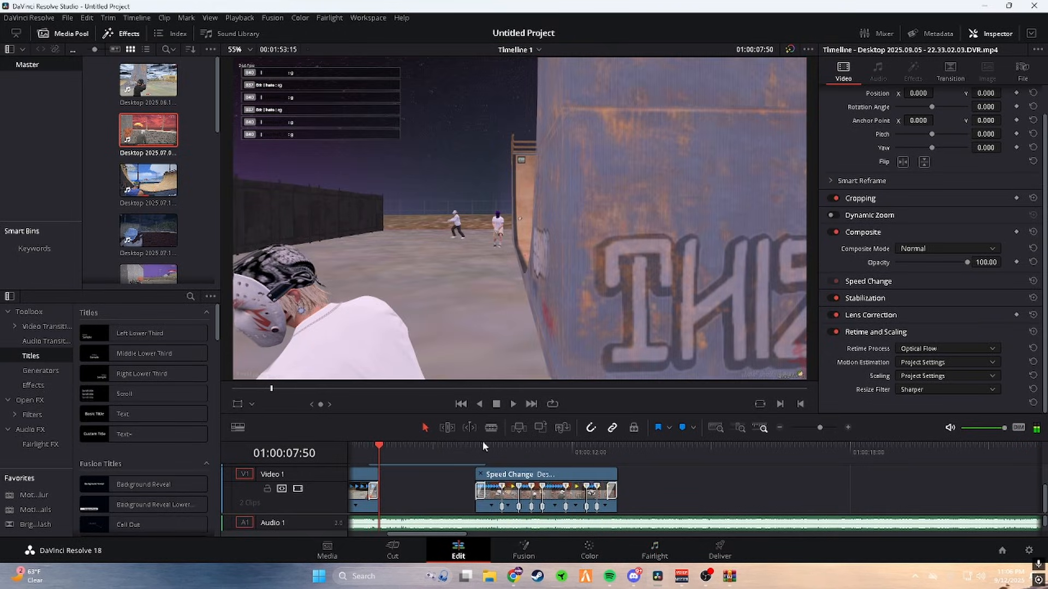
{"action": "key", "text": "Home"}
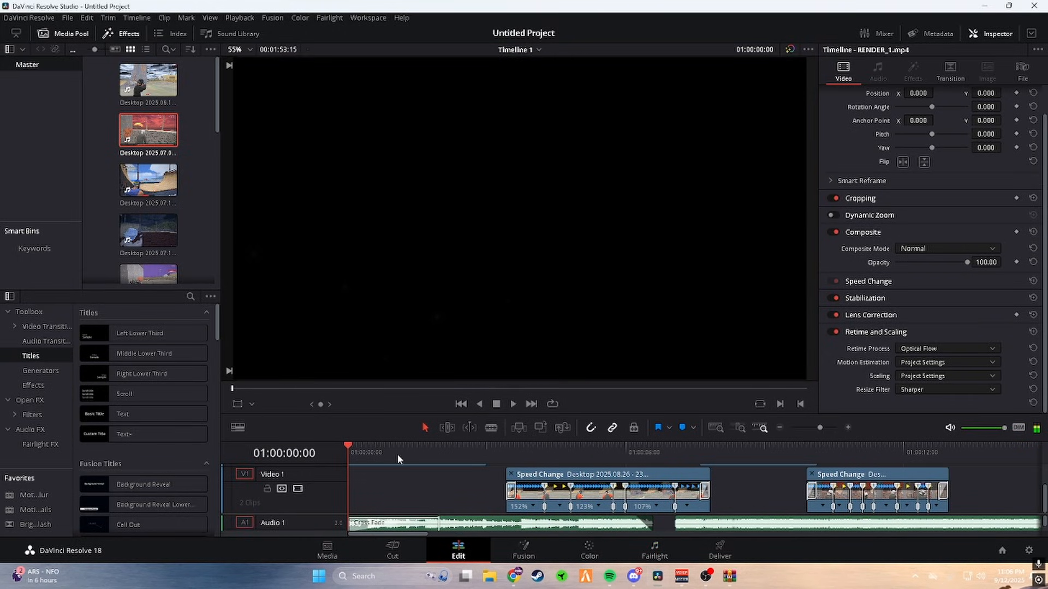
{"action": "key", "text": "ctrl+f"}
{"action": "left_click", "coordinate": [519, 540]}
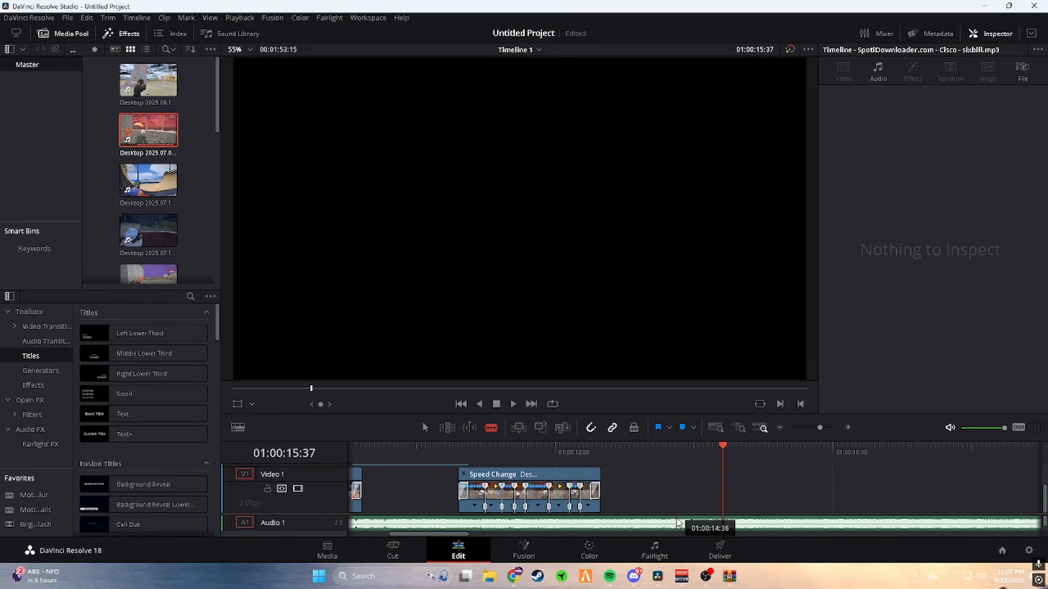
Cut the song at about 01:00:14:55, delete the remainder, and fade out roughly its last three seconds
{"action": "left_click", "coordinate": [692, 523]}
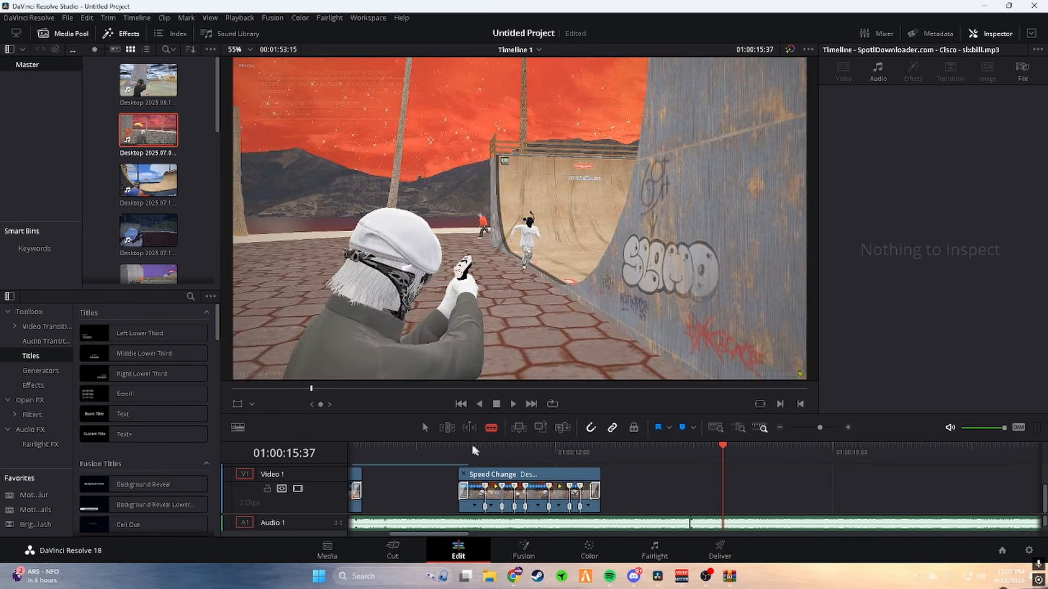
{"action": "key", "text": "a"}
{"action": "left_click", "coordinate": [721, 524]}
{"action": "key", "text": "Delete"}
{"action": "left_click_drag", "start_coordinate": [689, 519], "coordinate": [559, 540]}
Play the last clip through to the end of the timeline to check the song's fade-out
{"action": "left_click", "coordinate": [487, 446]}
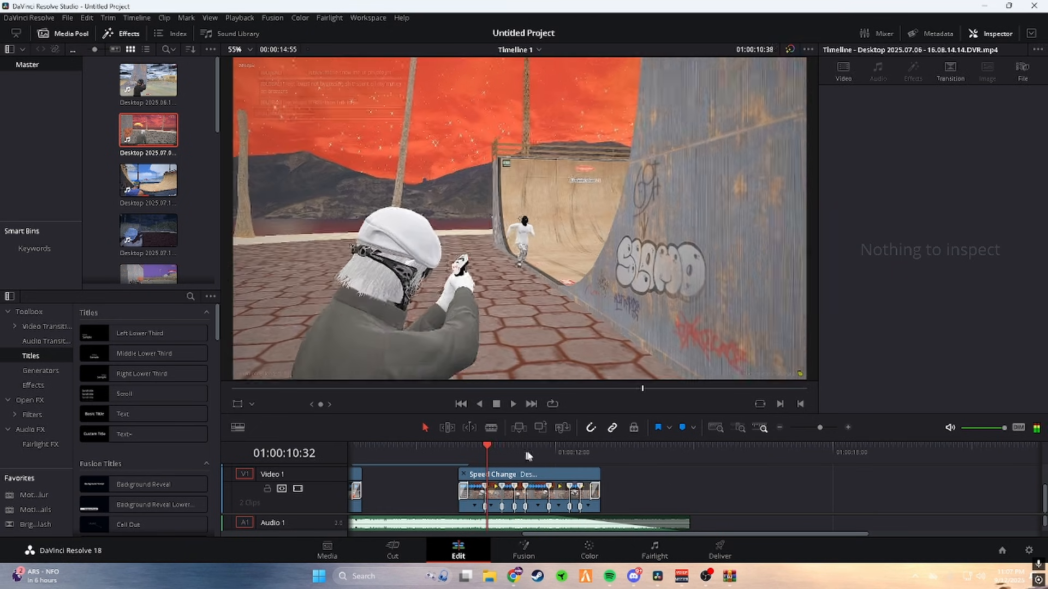
{"action": "left_click", "coordinate": [513, 404]}
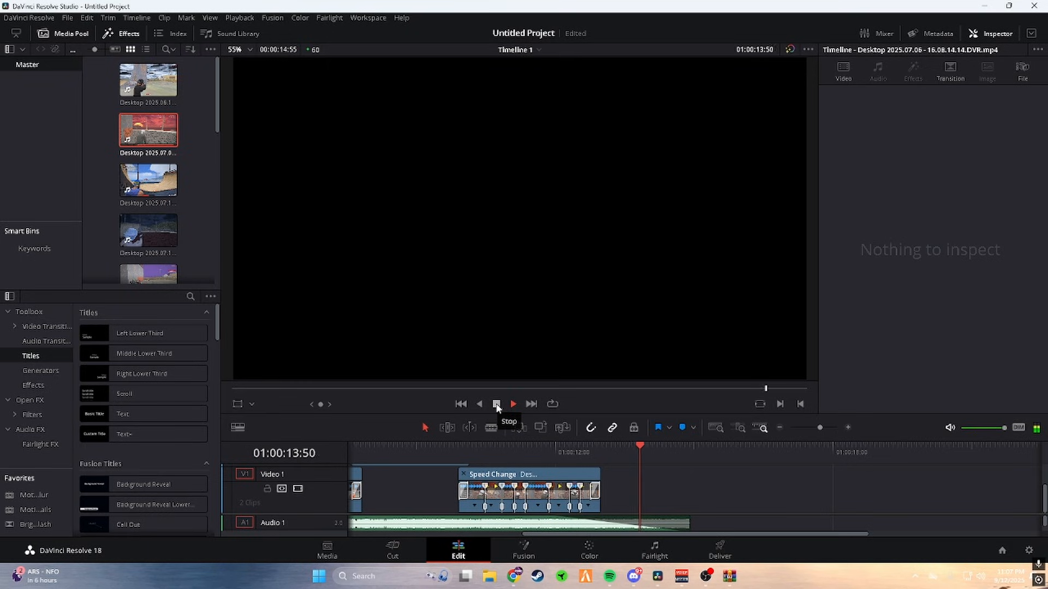
{"action": "left_click", "coordinate": [496, 403]}
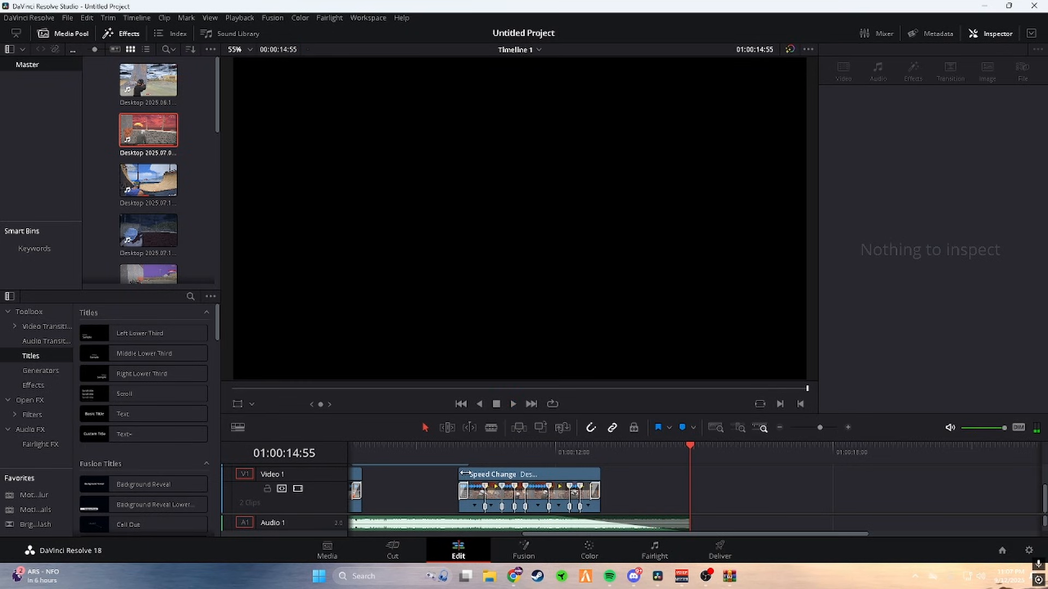
Hide the last clip's retime controls, fade out roughly its final second of video, and play back the ending
{"action": "left_click", "coordinate": [462, 474]}
{"action": "left_click", "coordinate": [524, 497]}
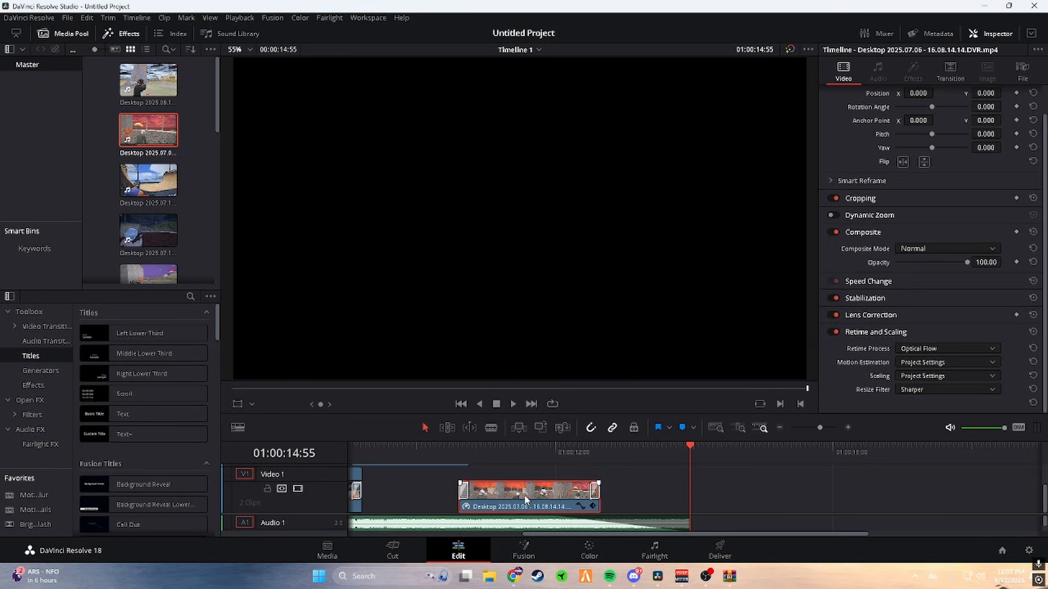
{"action": "key", "text": "ctrl+r"}
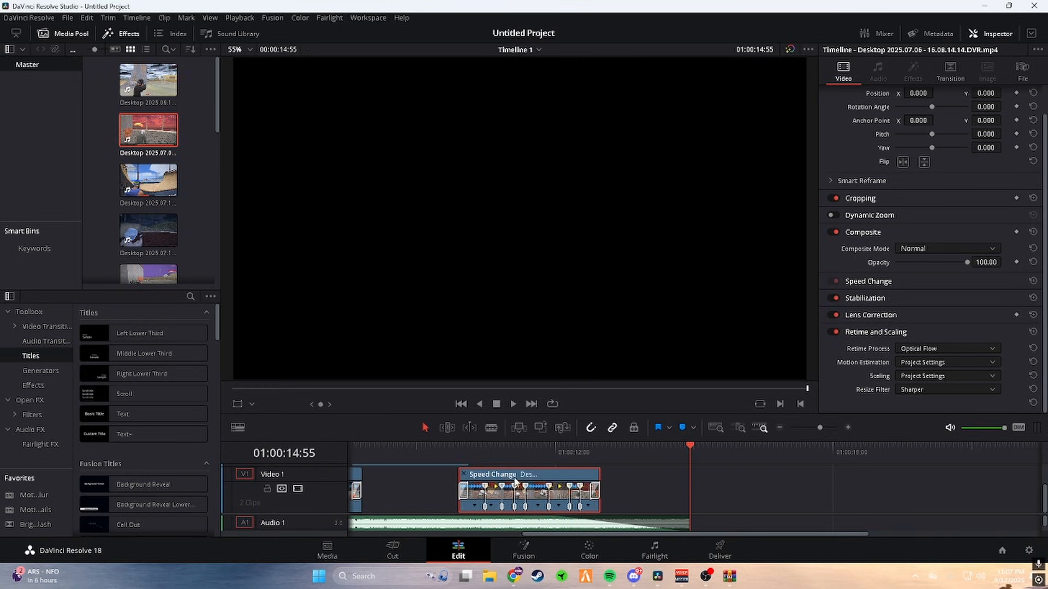
{"action": "key", "text": "ctrl+r"}
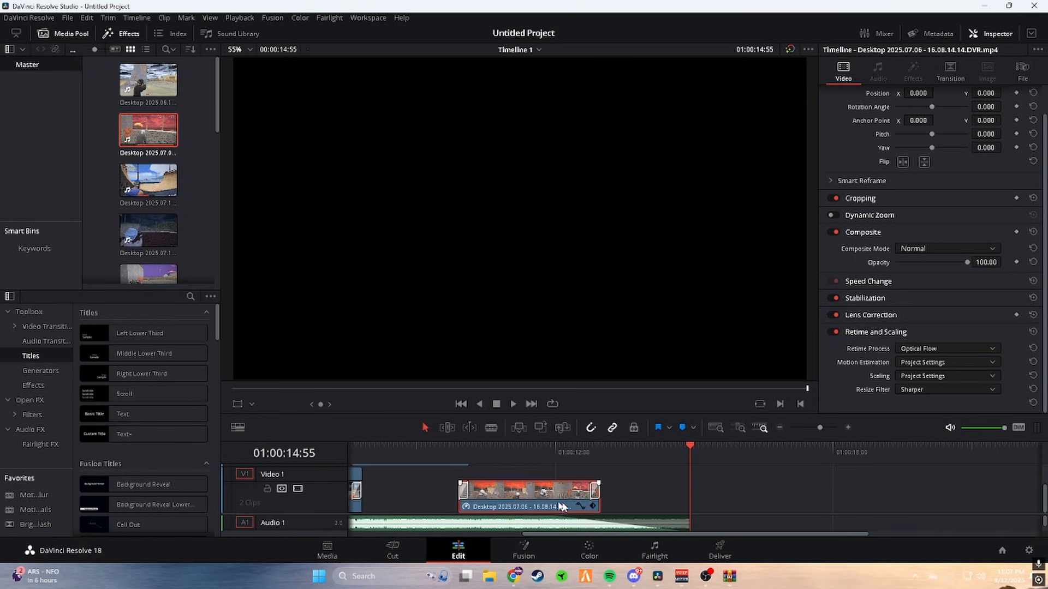
{"action": "left_click", "coordinate": [599, 482]}
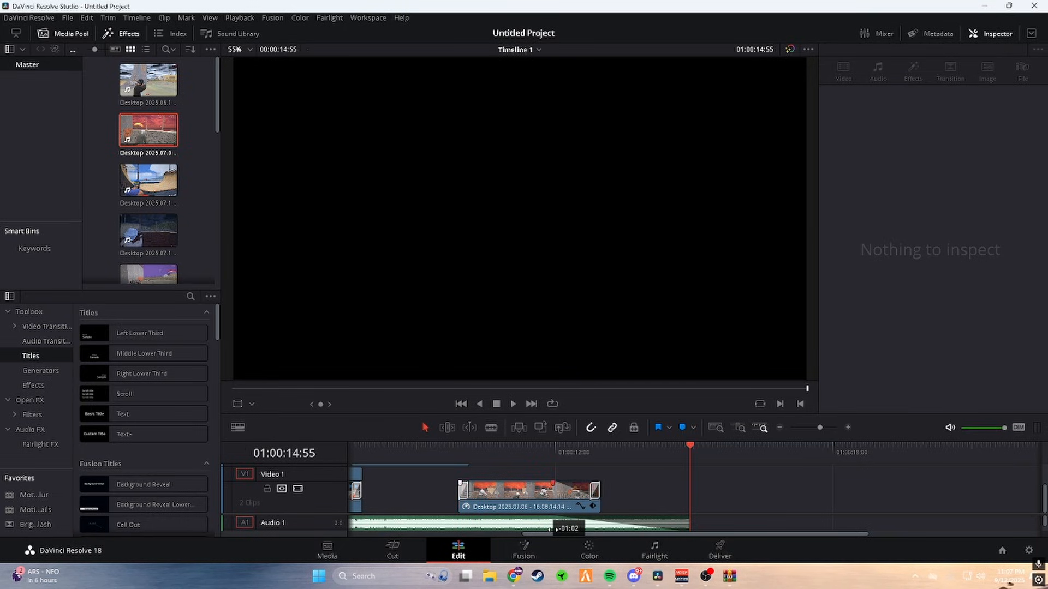
{"action": "left_click", "coordinate": [543, 451]}
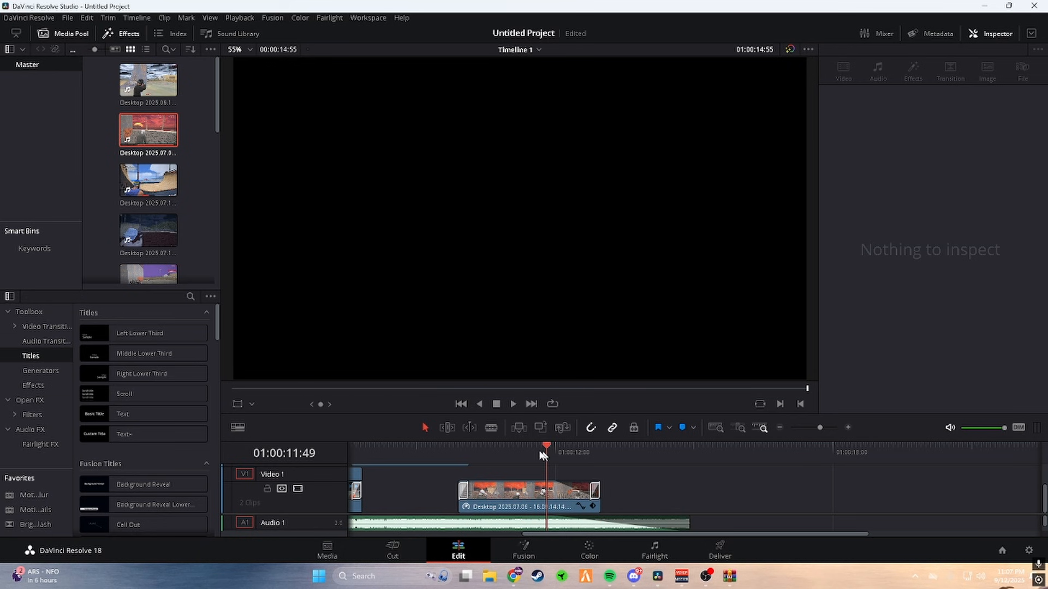
{"action": "left_click", "coordinate": [513, 404]}
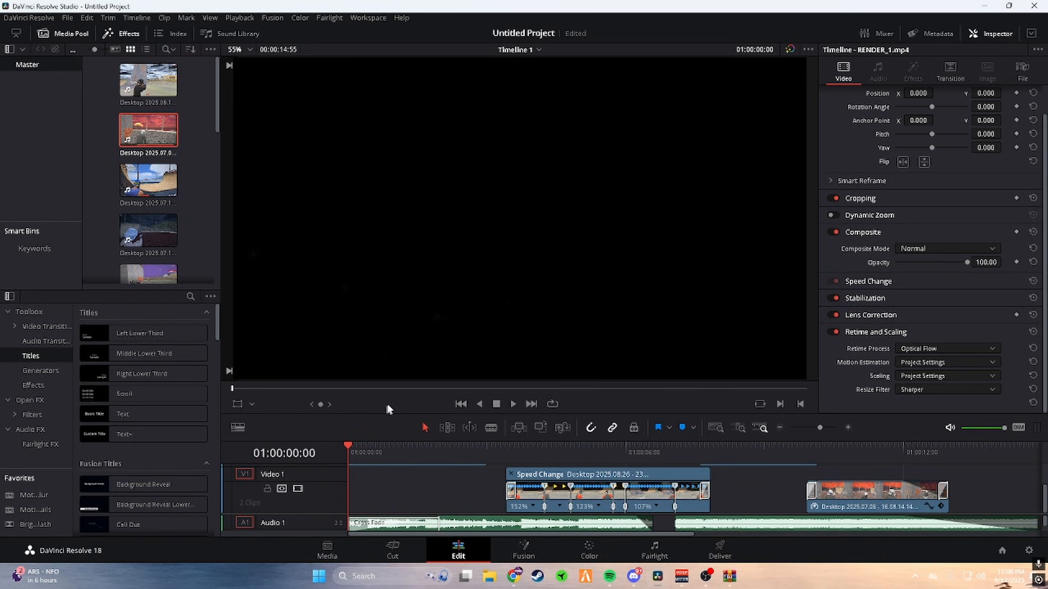
Scrub and play the first gameplay clip, and cut it at 01:00:04:49
{"action": "left_click", "coordinate": [505, 449]}
{"action": "left_click_drag", "start_coordinate": [508, 449], "coordinate": [546, 447]}
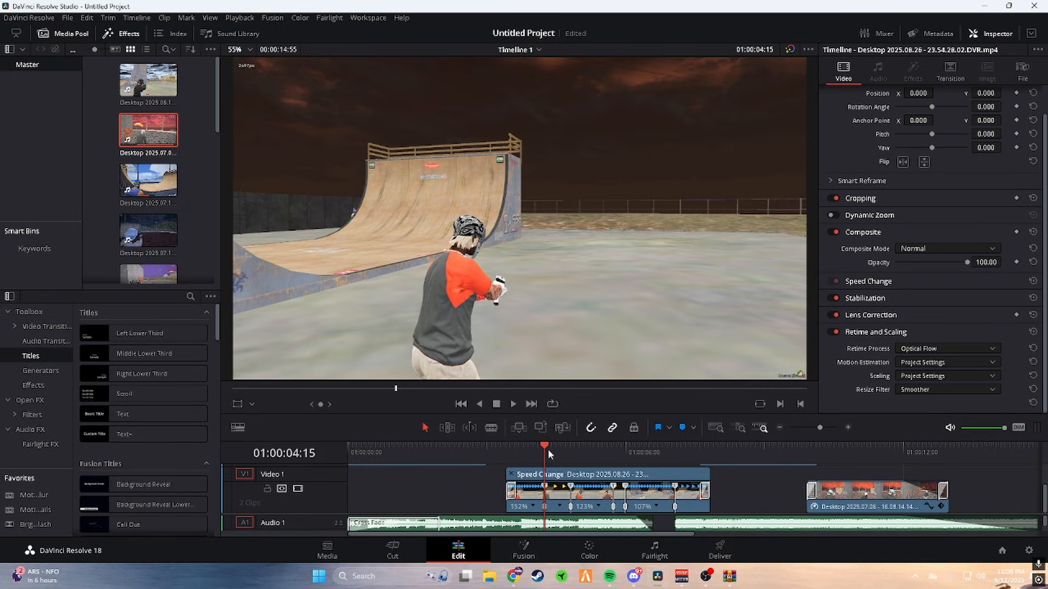
{"action": "left_click_drag", "start_coordinate": [548, 454], "coordinate": [568, 467]}
{"action": "key", "text": "space"}
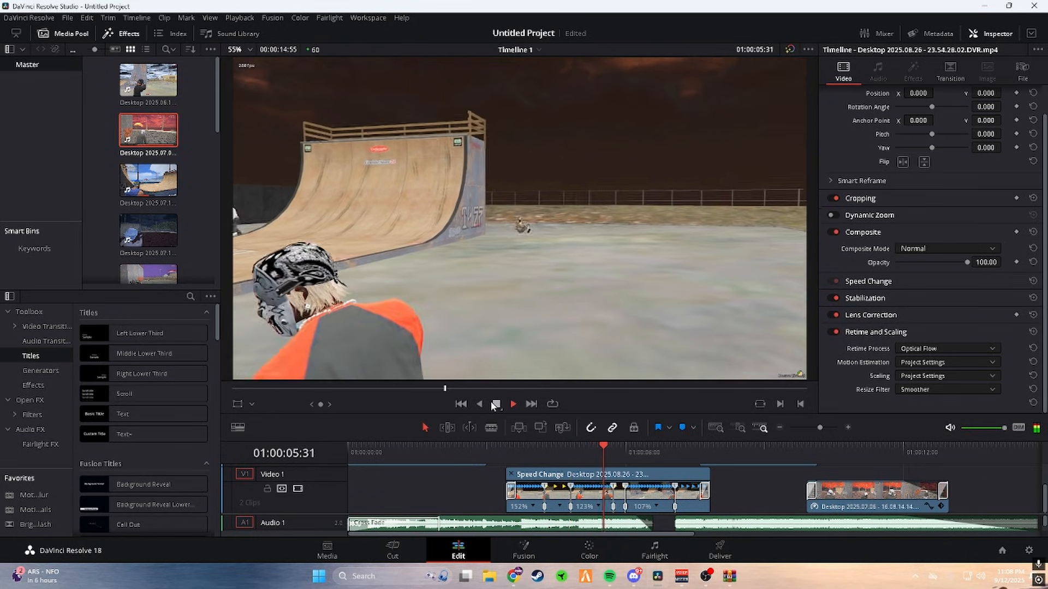
{"action": "left_click", "coordinate": [494, 405]}
{"action": "left_click", "coordinate": [491, 428]}
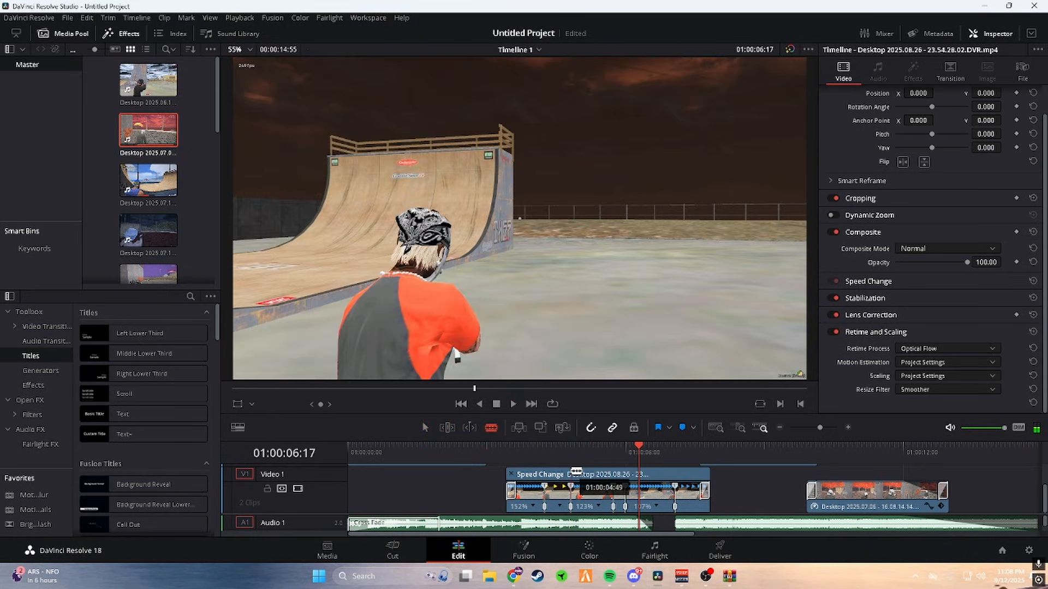
{"action": "left_click", "coordinate": [573, 473]}
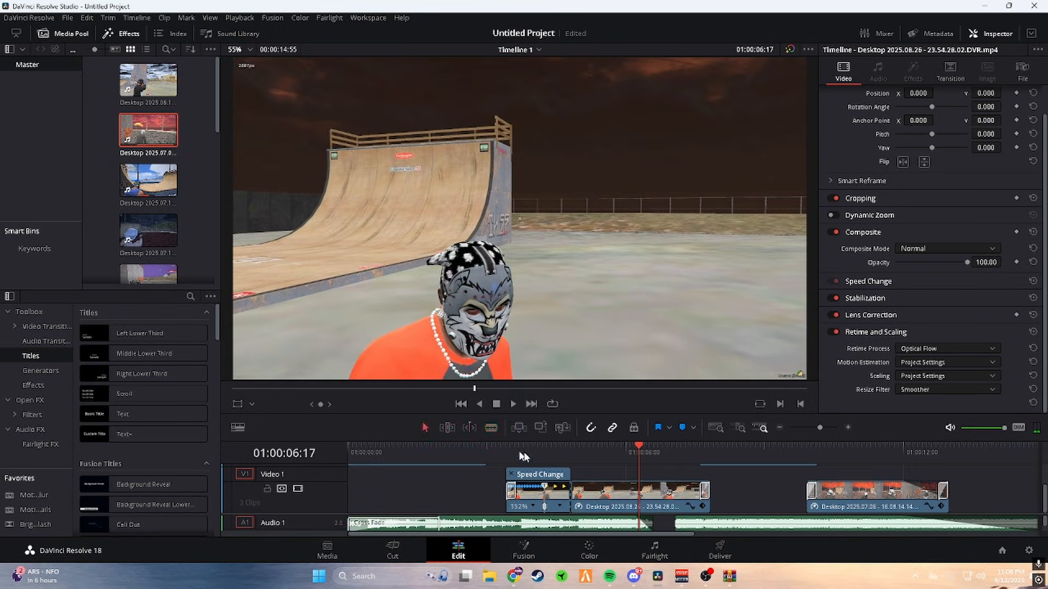
Show the retime controls on the remaining part of the first gameplay clip and cut it at 01:00:05:44
{"action": "left_click", "coordinate": [594, 473]}
{"action": "key", "text": "ctrl+r"}
{"action": "key", "text": "b"}
{"action": "left_click", "coordinate": [613, 473]}
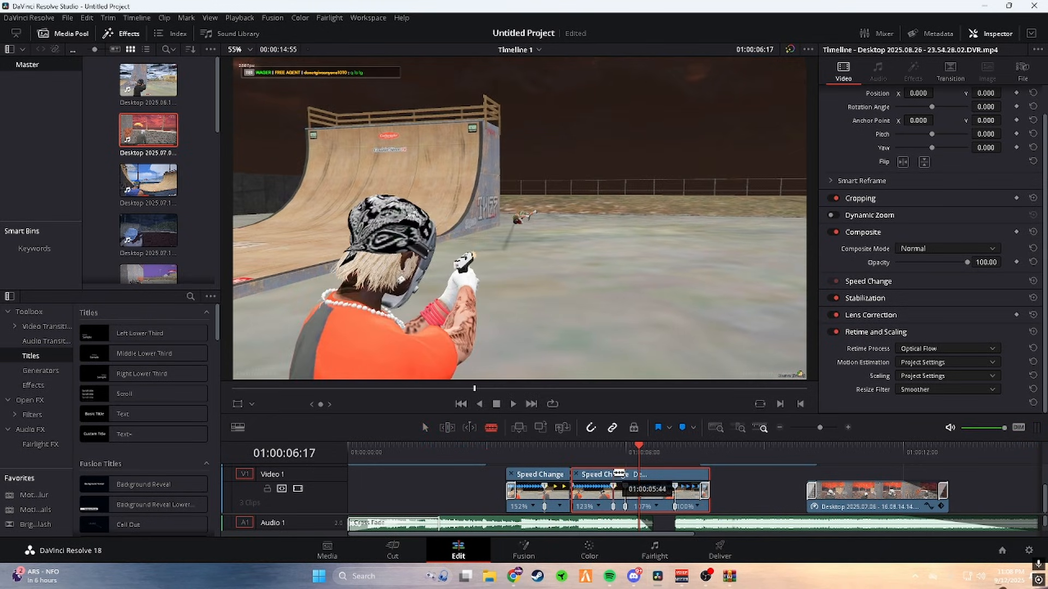
{"action": "key", "text": "a"}
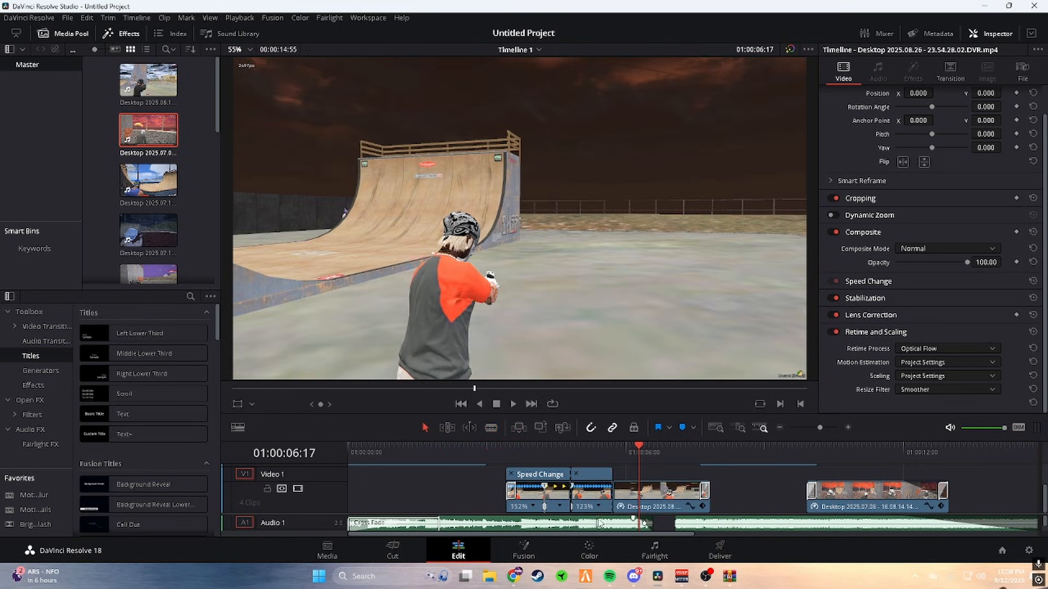
Lower the opacity of the short middle segment to 50.38 and play the first gameplay clip to review the dimming
{"action": "left_click", "coordinate": [591, 453]}
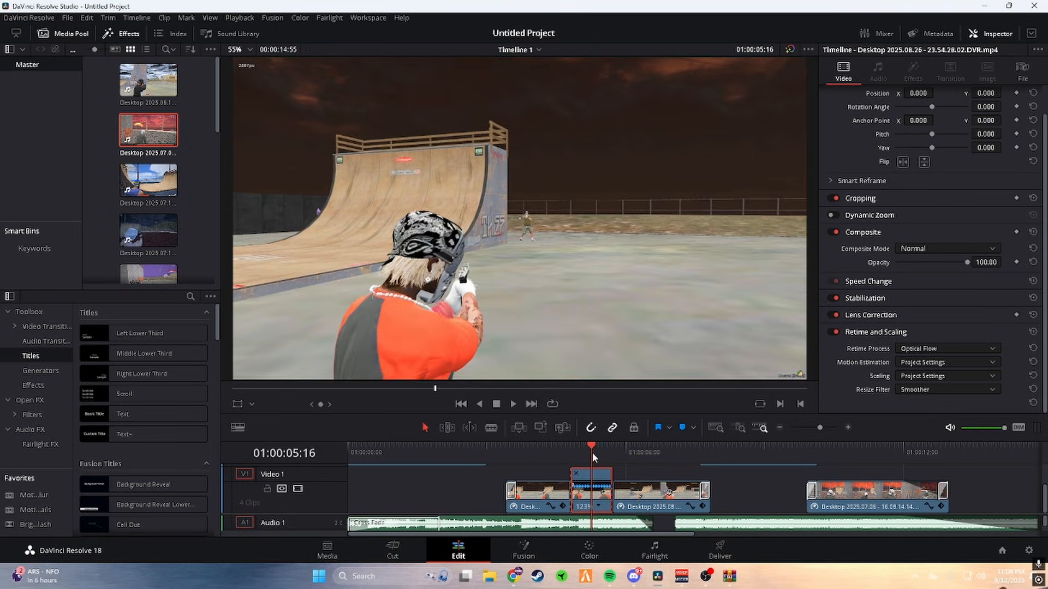
{"action": "left_click_drag", "start_coordinate": [935, 262], "coordinate": [931, 265]}
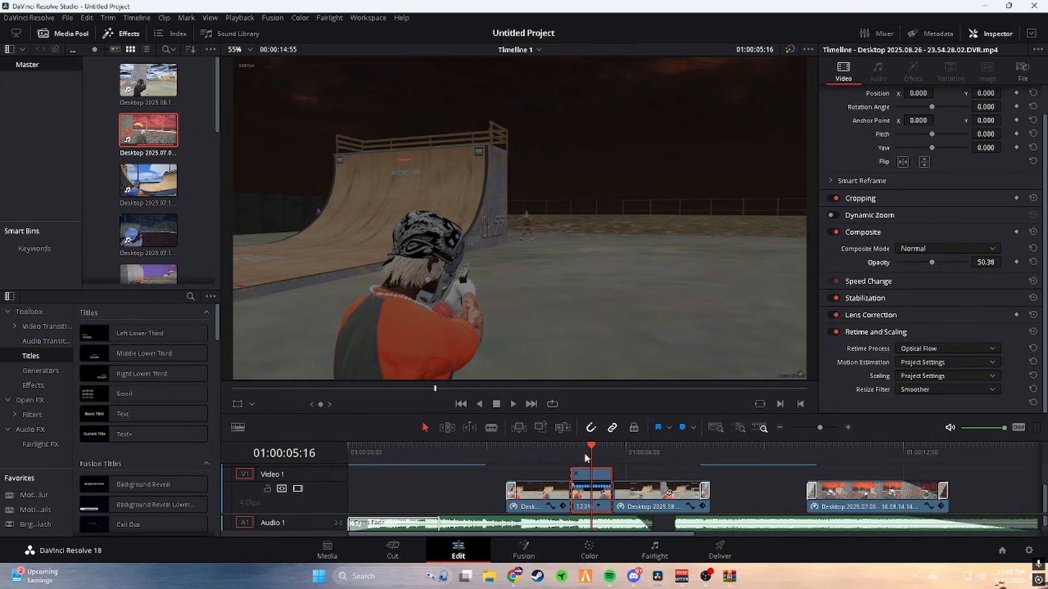
{"action": "left_click", "coordinate": [505, 450]}
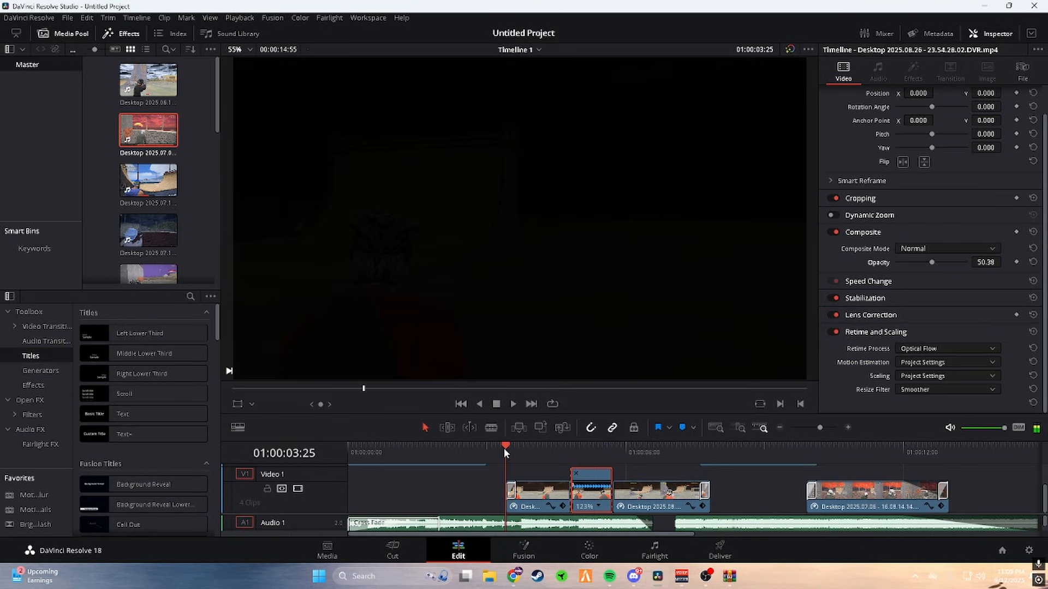
{"action": "left_click", "coordinate": [509, 403]}
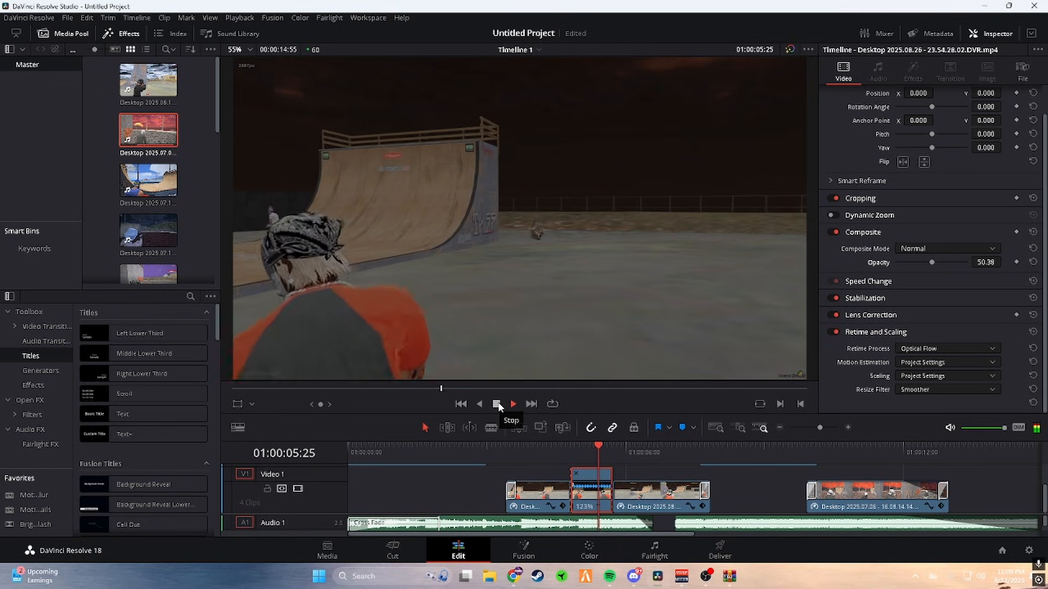
{"action": "left_click", "coordinate": [498, 405]}
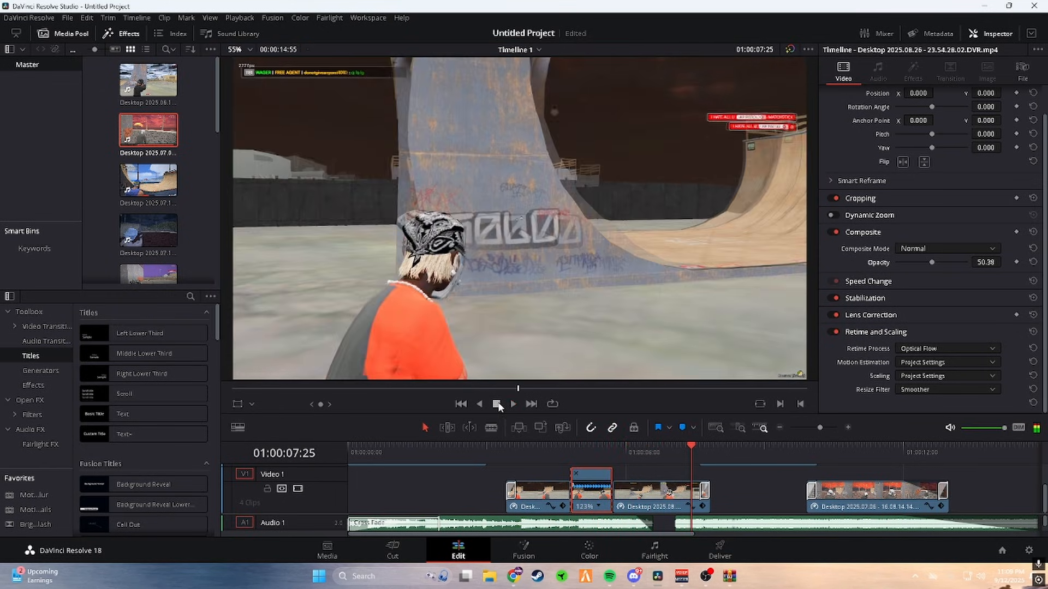
Cut the song beneath the dimmed segment at 01:00:04:49 and 01:00:05:44 to match its length
{"action": "left_click", "coordinate": [570, 446]}
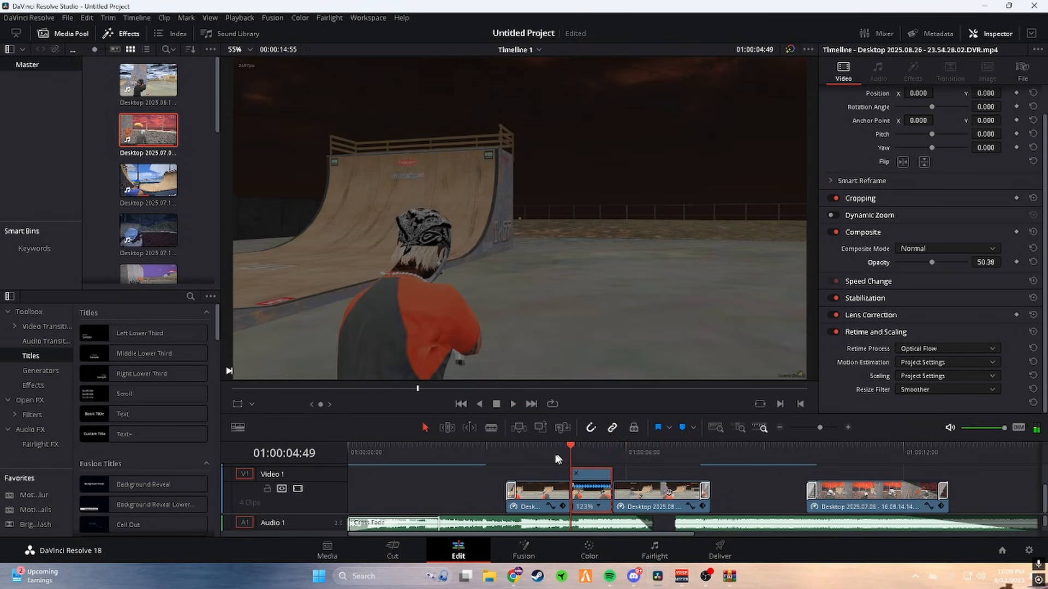
{"action": "left_click", "coordinate": [490, 429]}
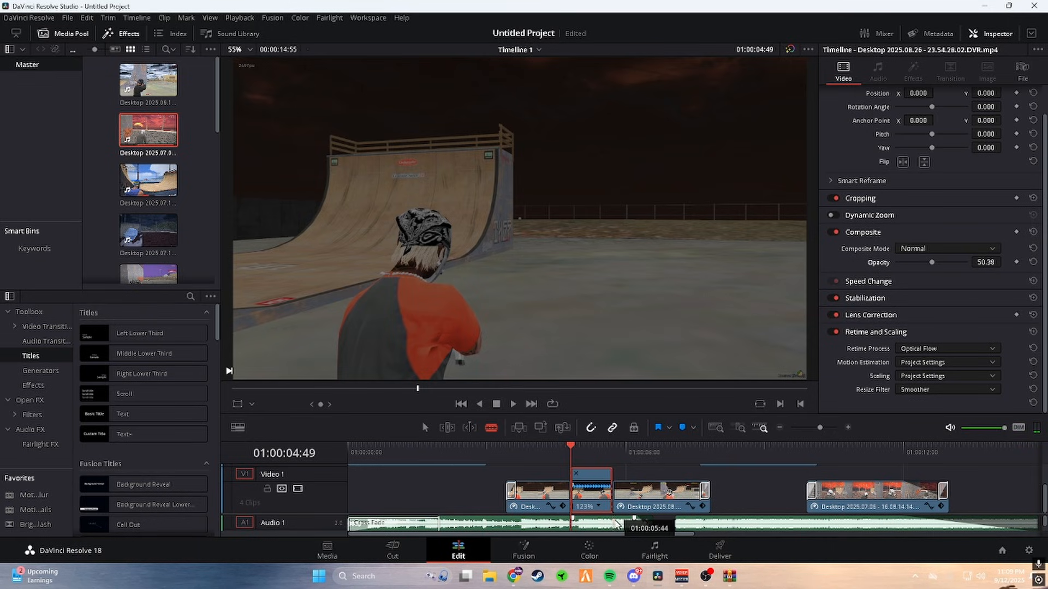
{"action": "left_click", "coordinate": [611, 523]}
{"action": "left_click", "coordinate": [425, 428]}
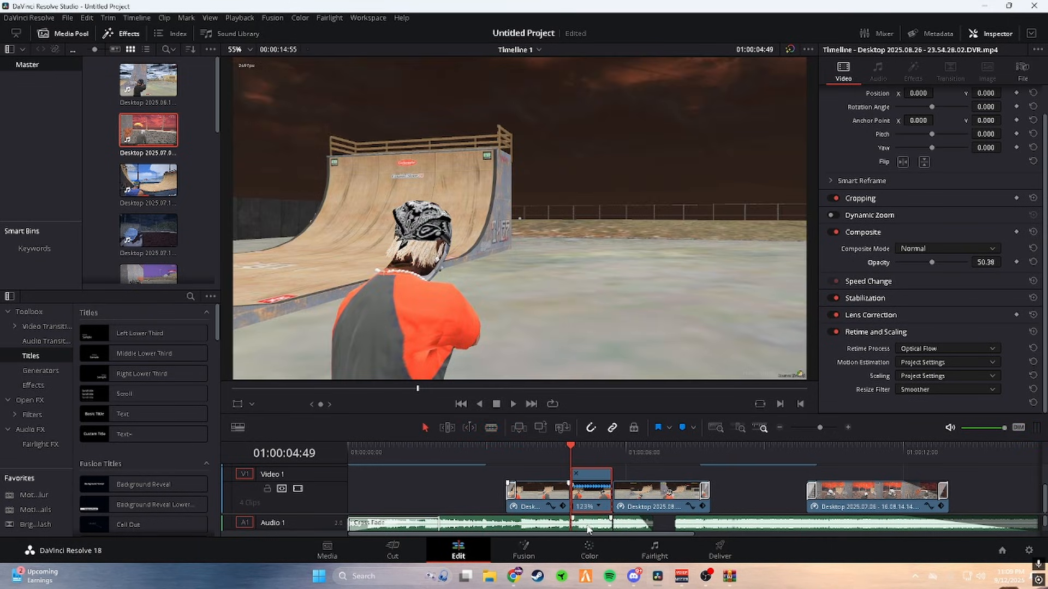
{"action": "key", "text": "ctrl+s"}
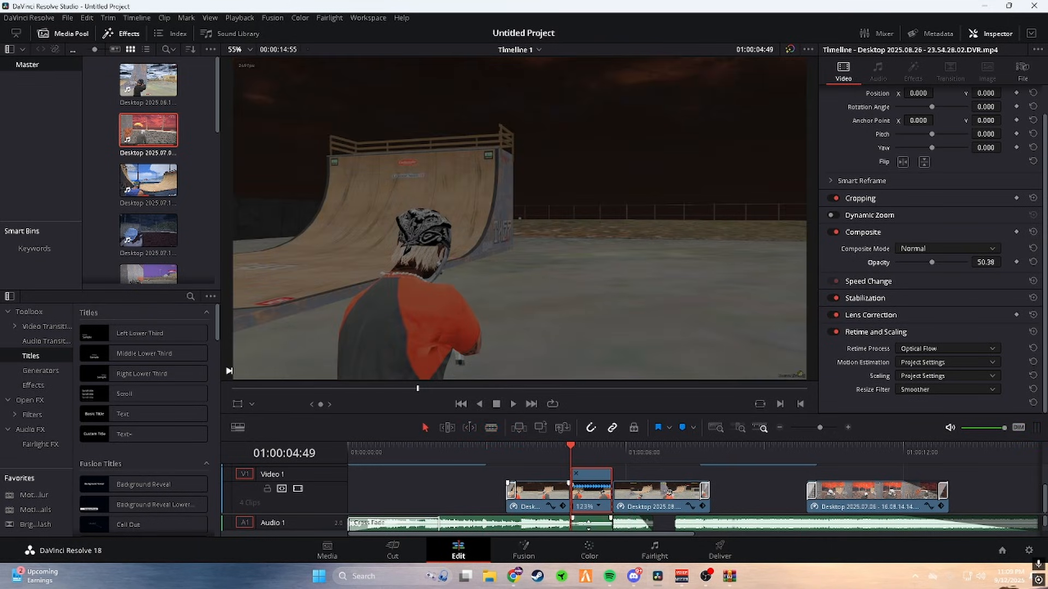
Play from the end of the intro into the first gameplay clip to review the dimmed segment with its audio
{"action": "left_click", "coordinate": [758, 497]}
{"action": "left_click", "coordinate": [476, 448]}
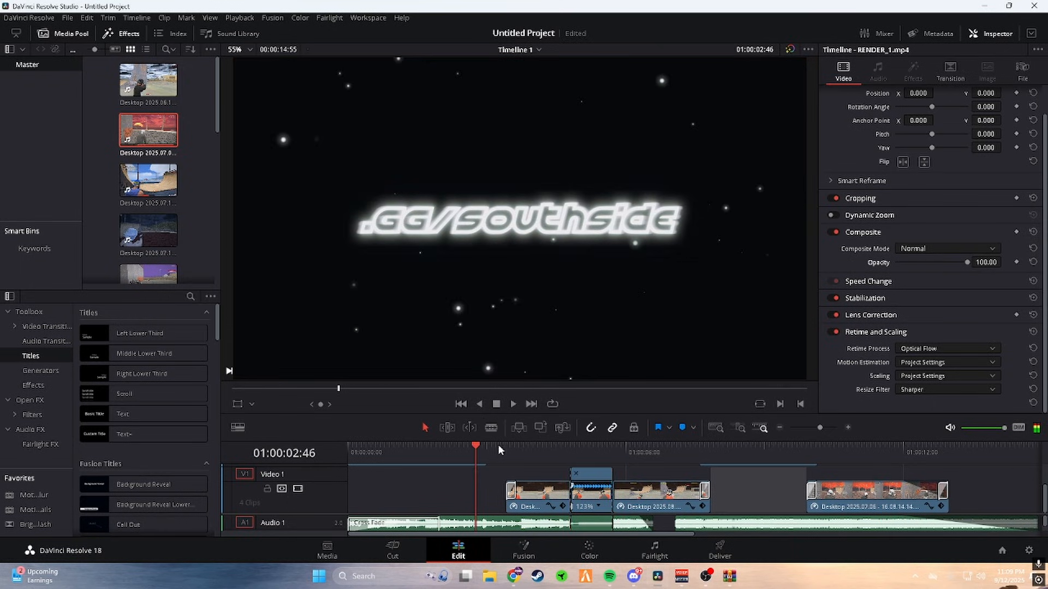
{"action": "left_click", "coordinate": [512, 404]}
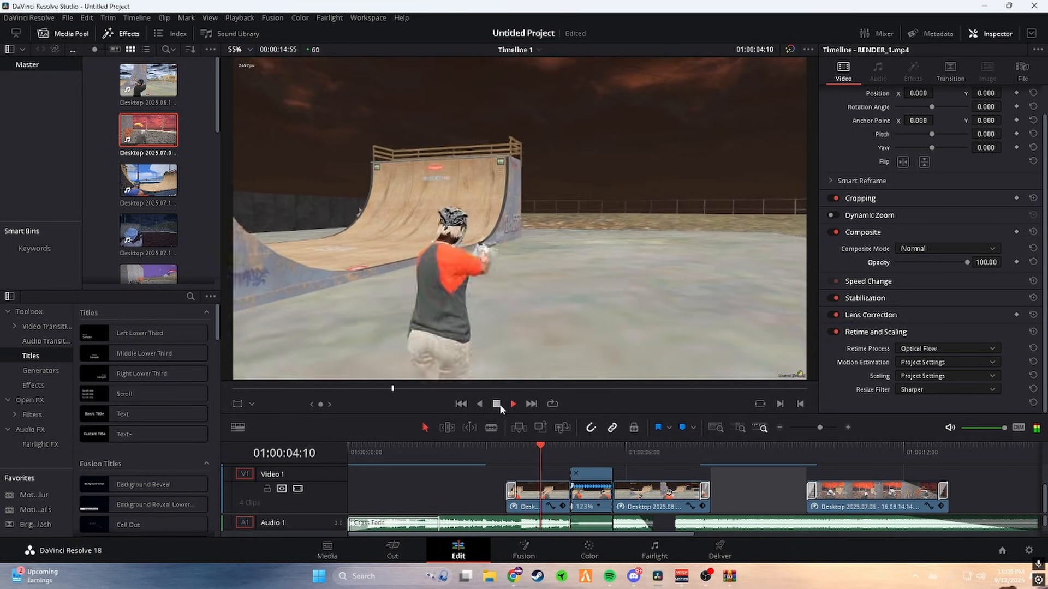